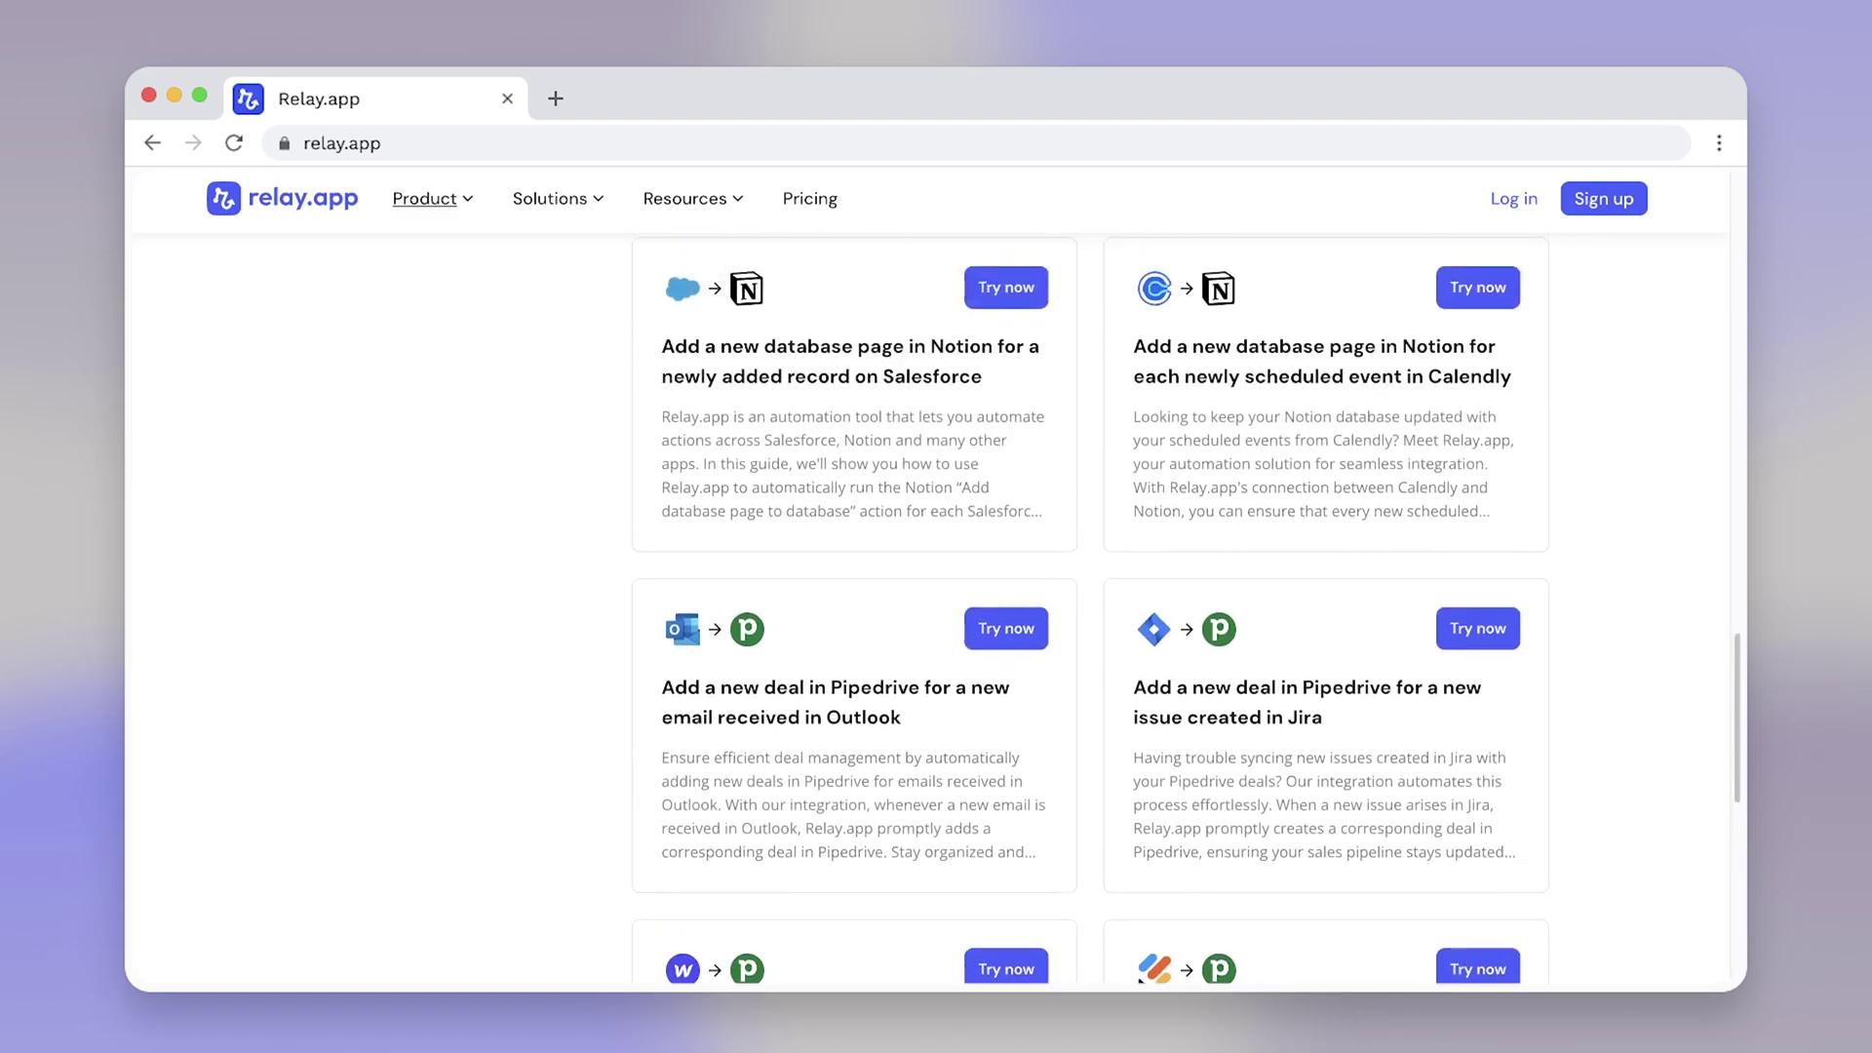
- Scroll up the How-to guides gallery to the search box and category list
{"action": "scroll", "coordinate": [1091, 604], "scroll_direction": "up", "scroll_amount": 10}
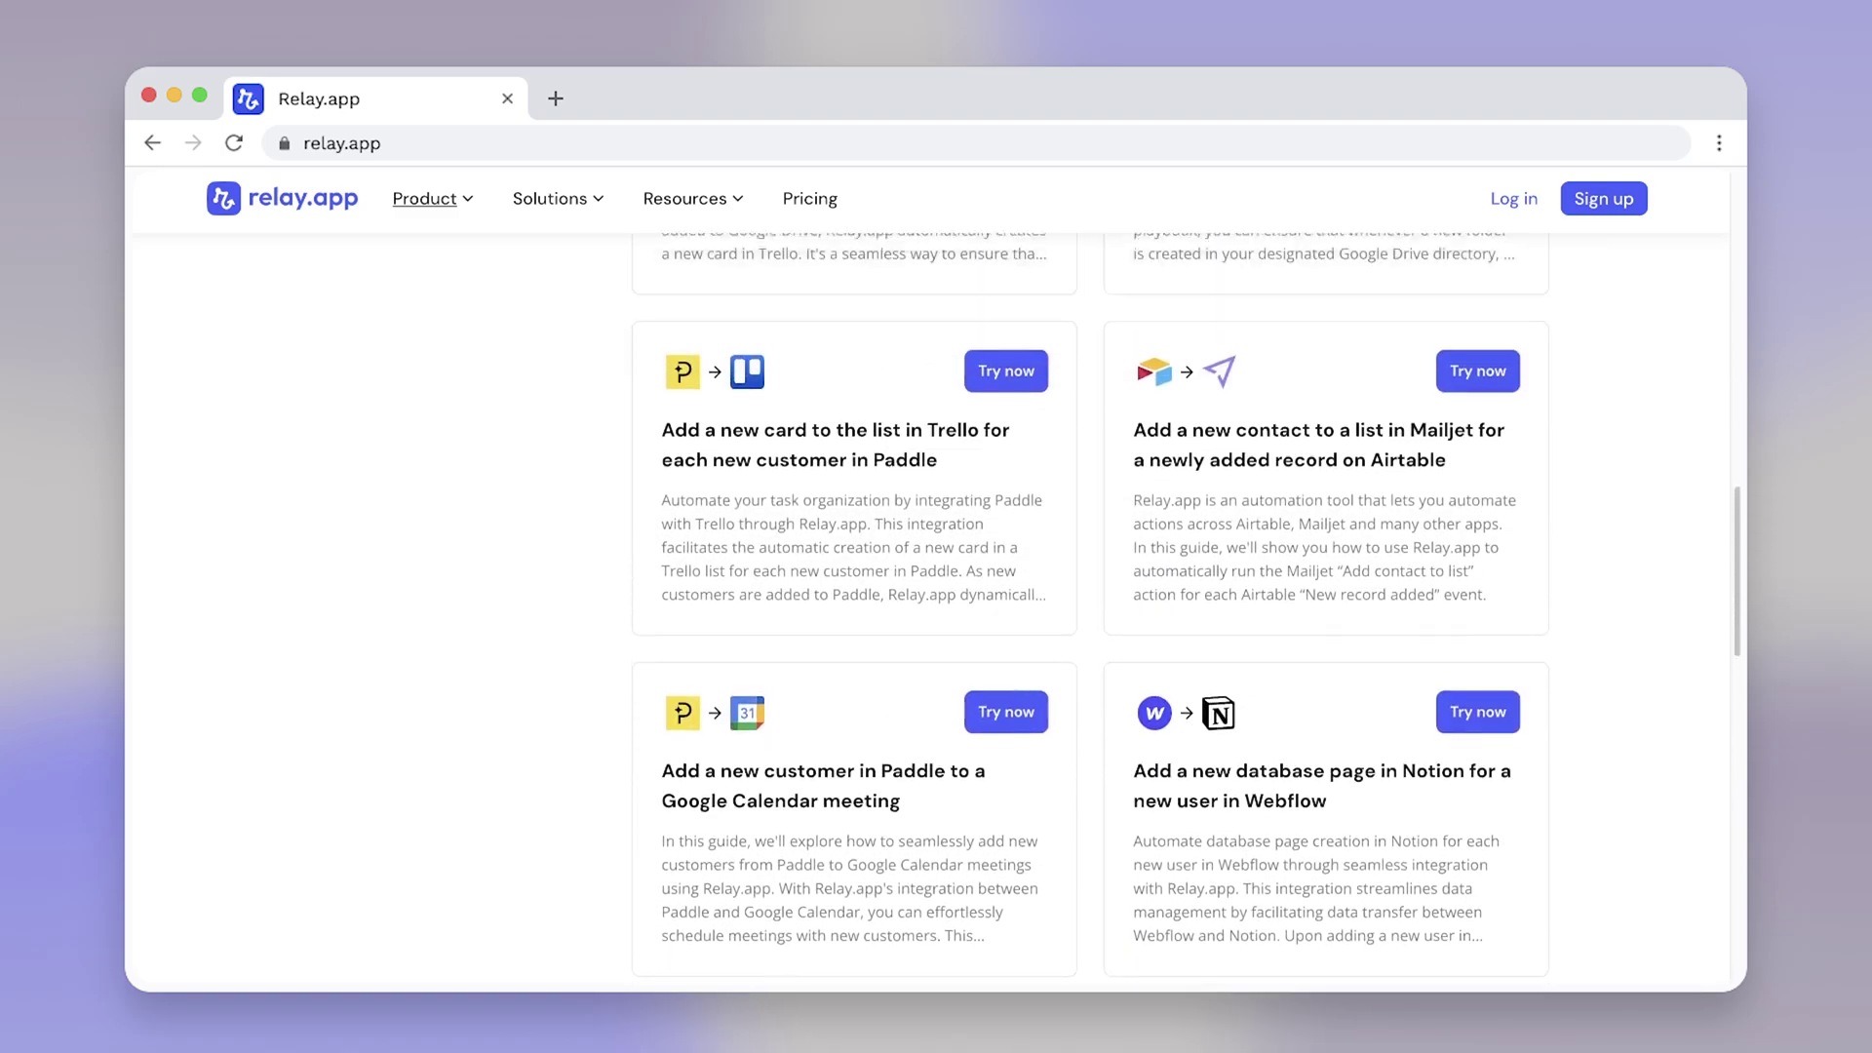
{"action": "scroll", "coordinate": [1090, 605], "scroll_direction": "up", "scroll_amount": 8}
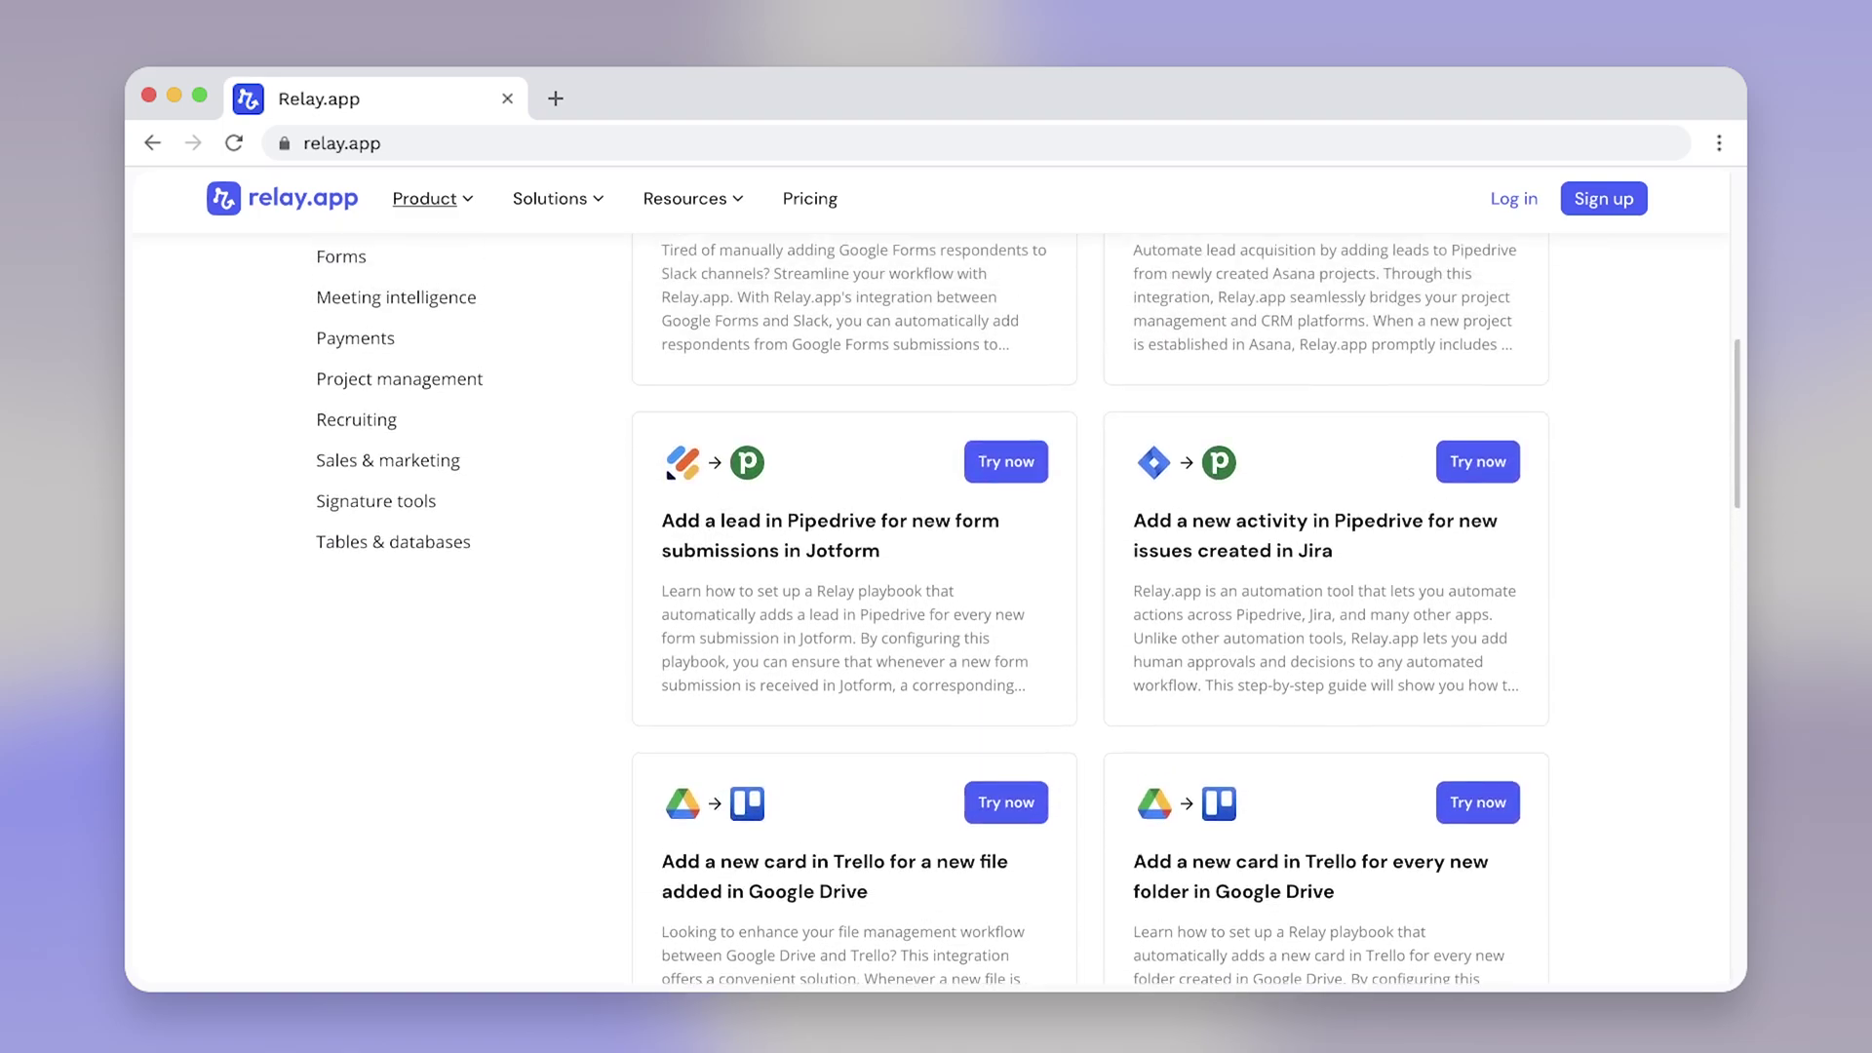
{"action": "scroll", "coordinate": [1090, 604], "scroll_direction": "up", "scroll_amount": 8}
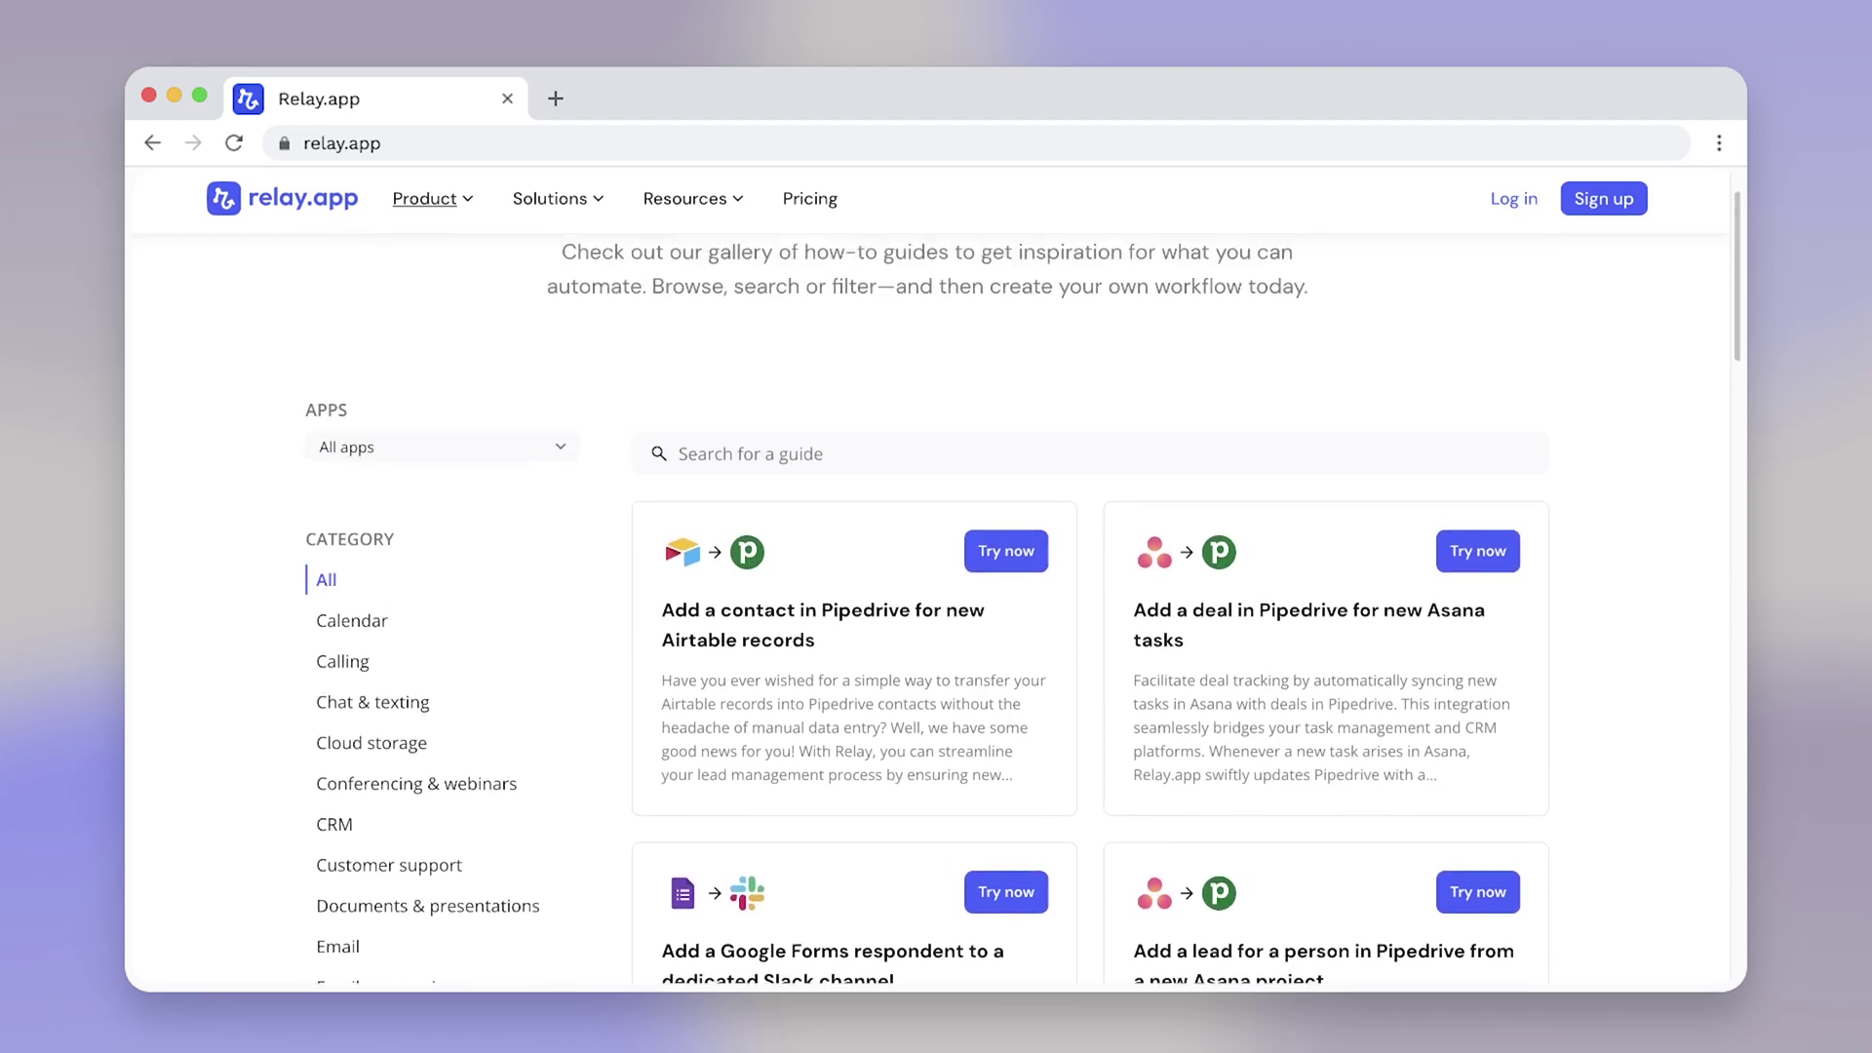
{"action": "scroll", "coordinate": [1090, 604], "scroll_direction": "up", "scroll_amount": 2}
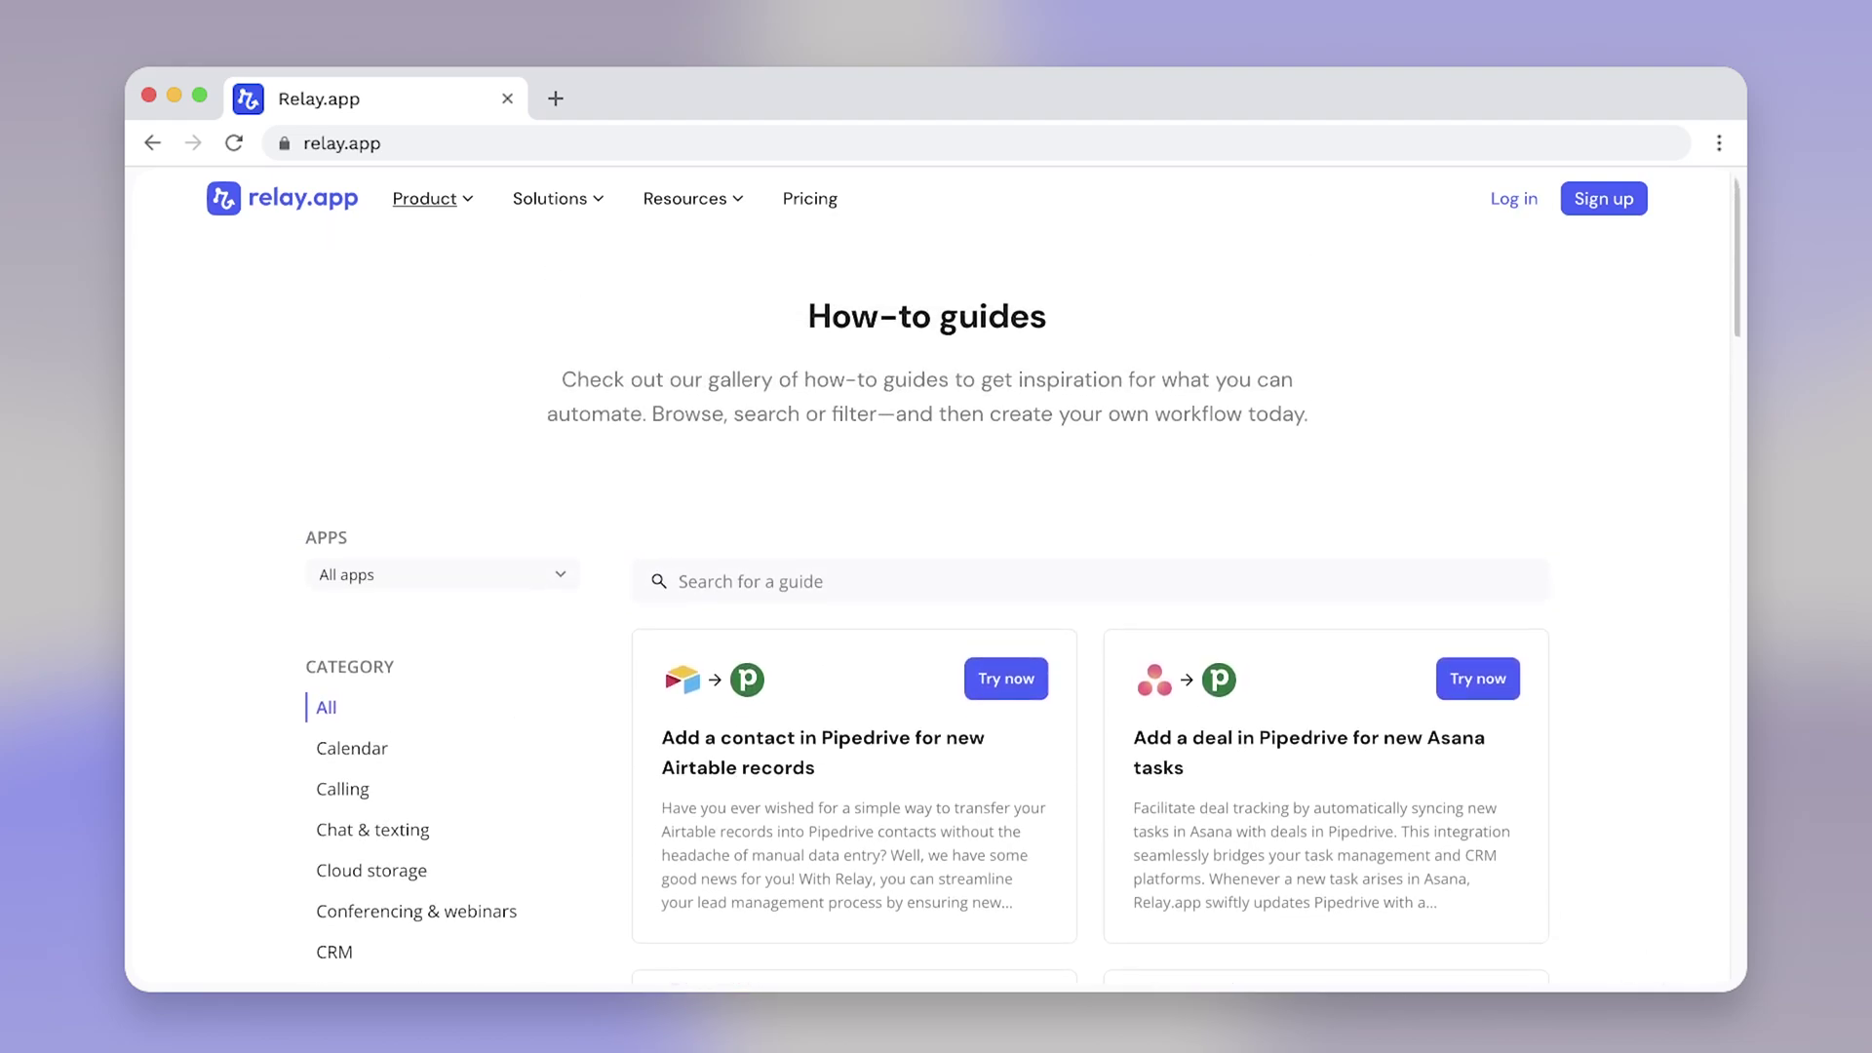
- Create a new blank workflow with the Gmail 'Email received' trigger, found by searching 'gma'
{"action": "left_click", "coordinate": [1005, 679]}
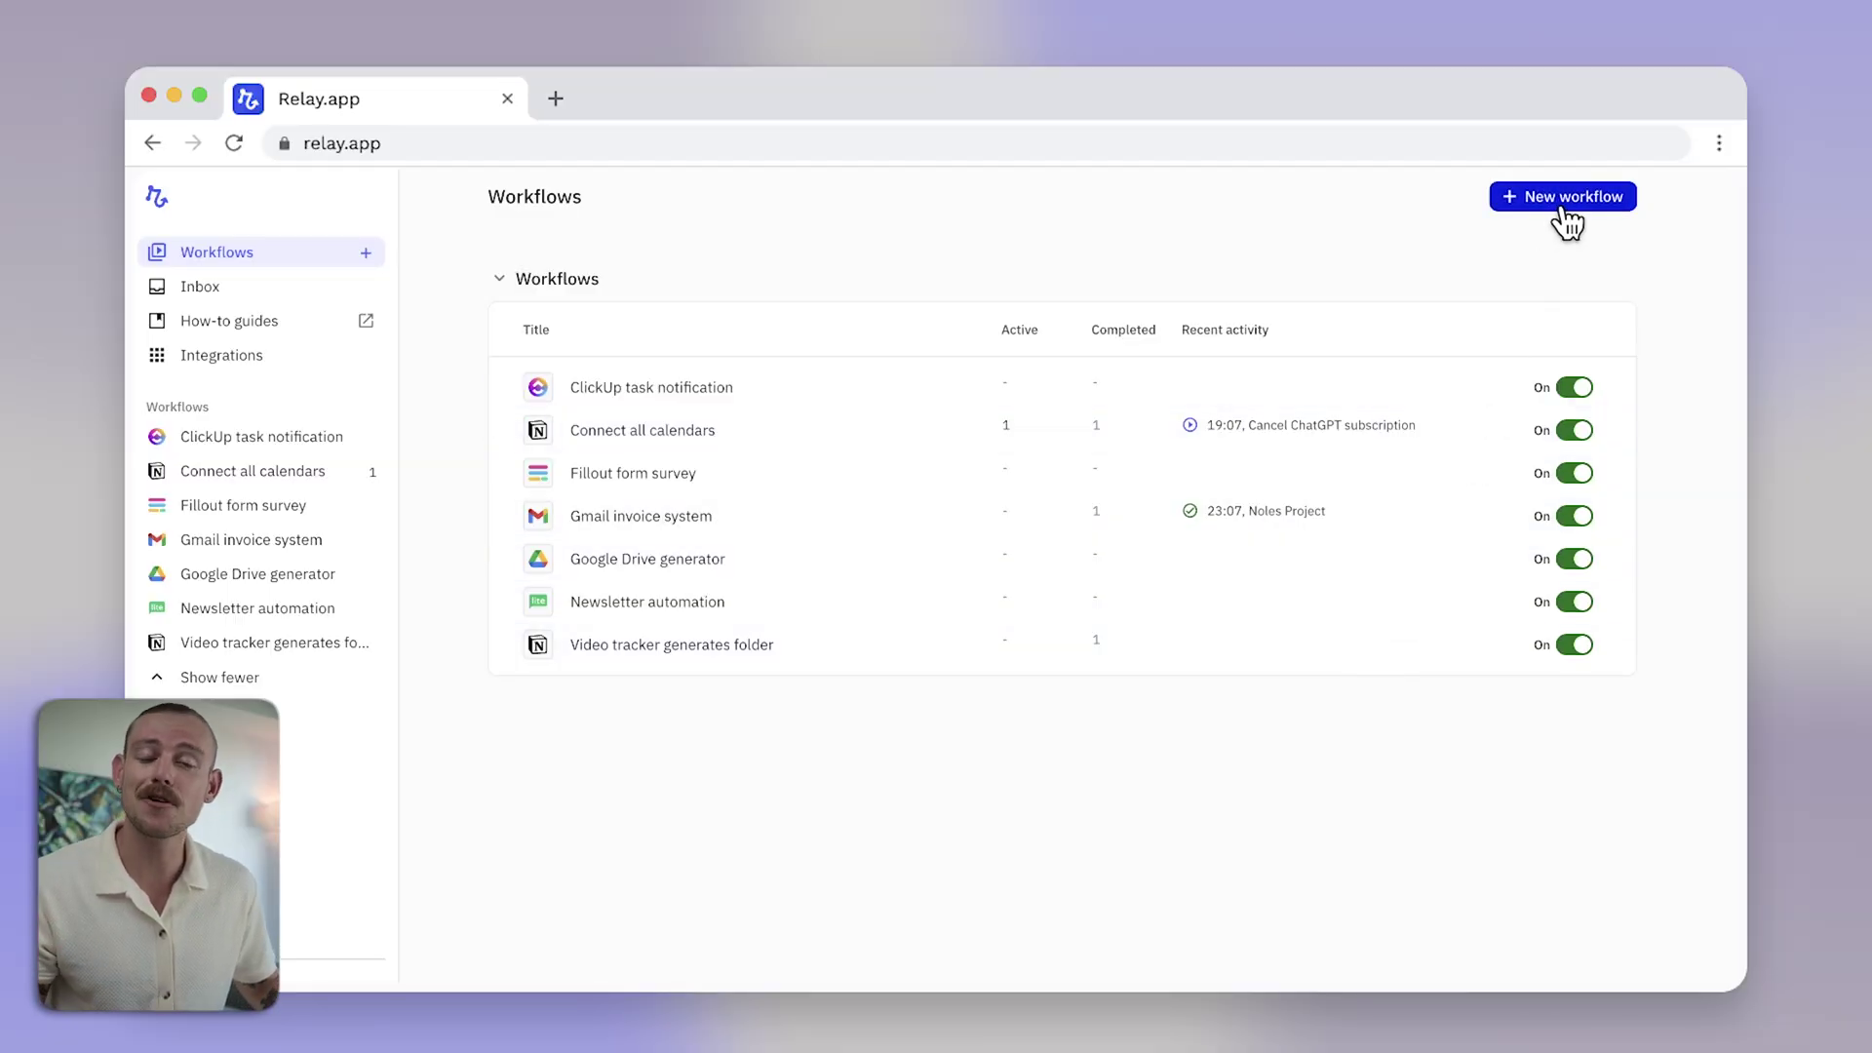
{"action": "left_click", "coordinate": [1563, 198]}
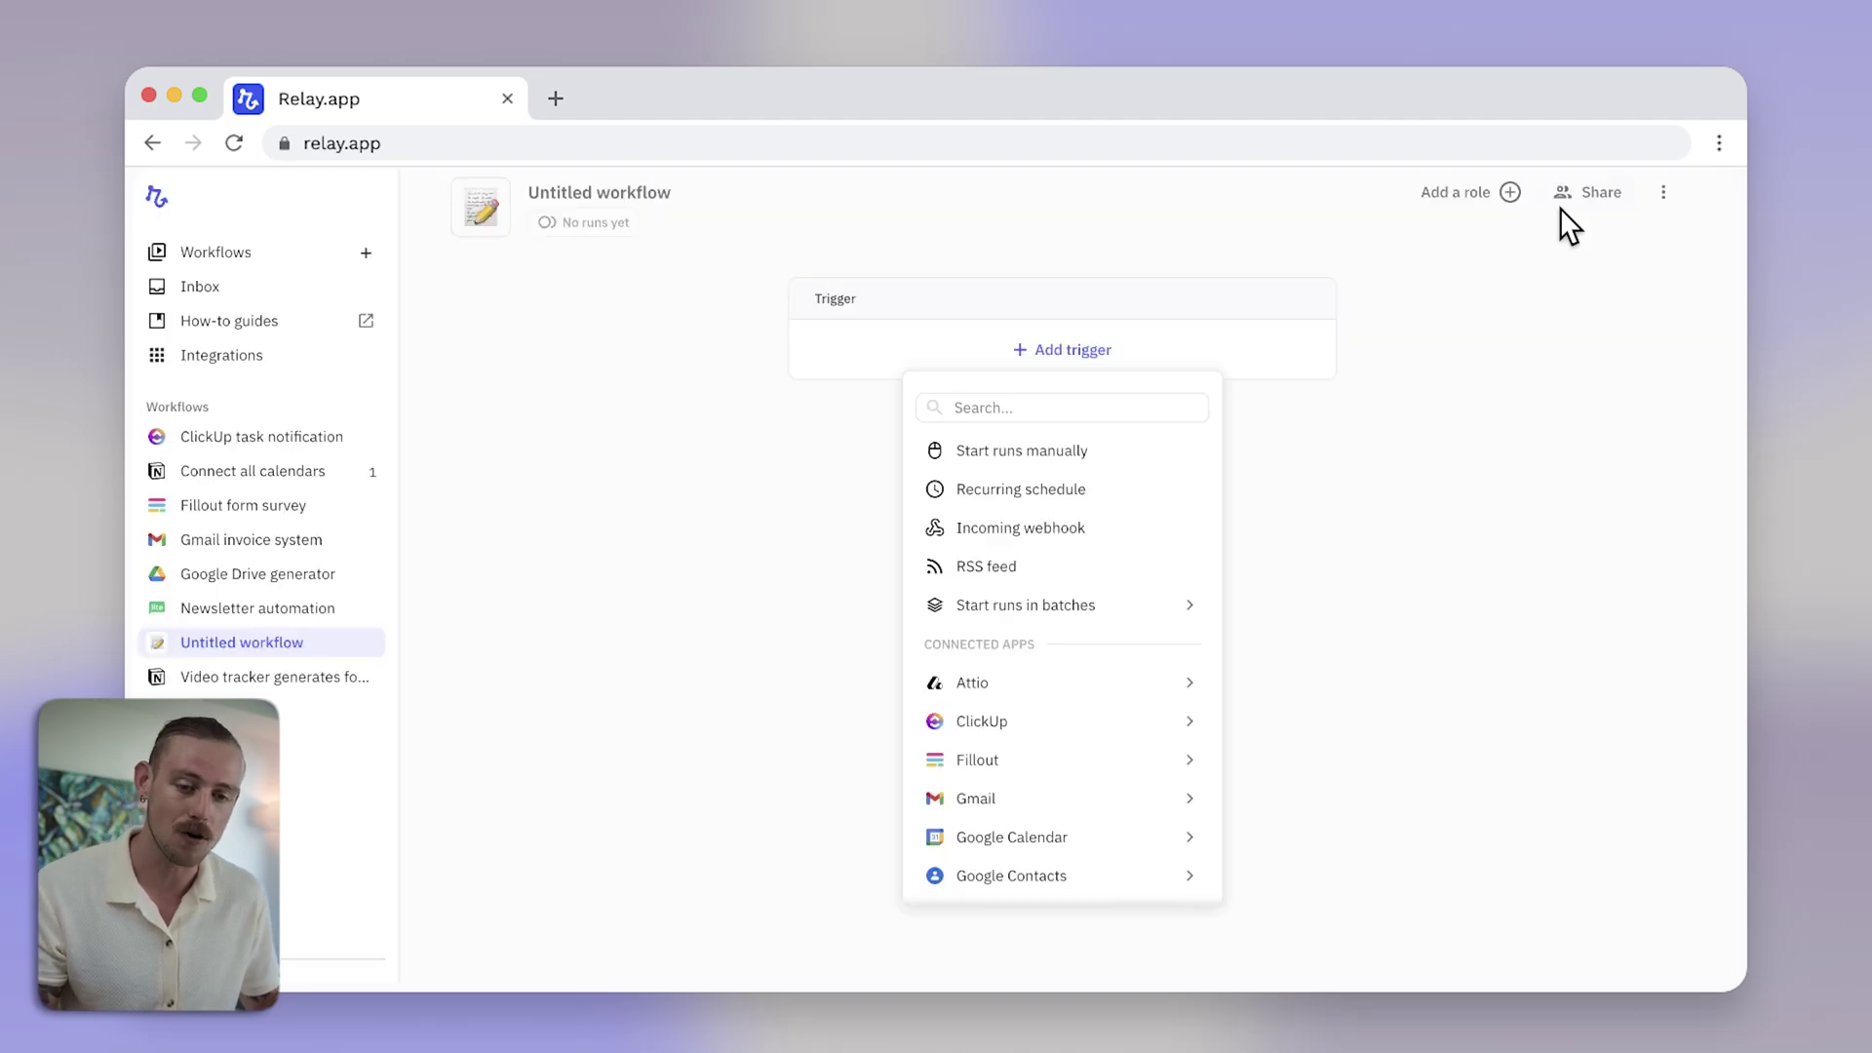
{"action": "type", "text": "gmail"}
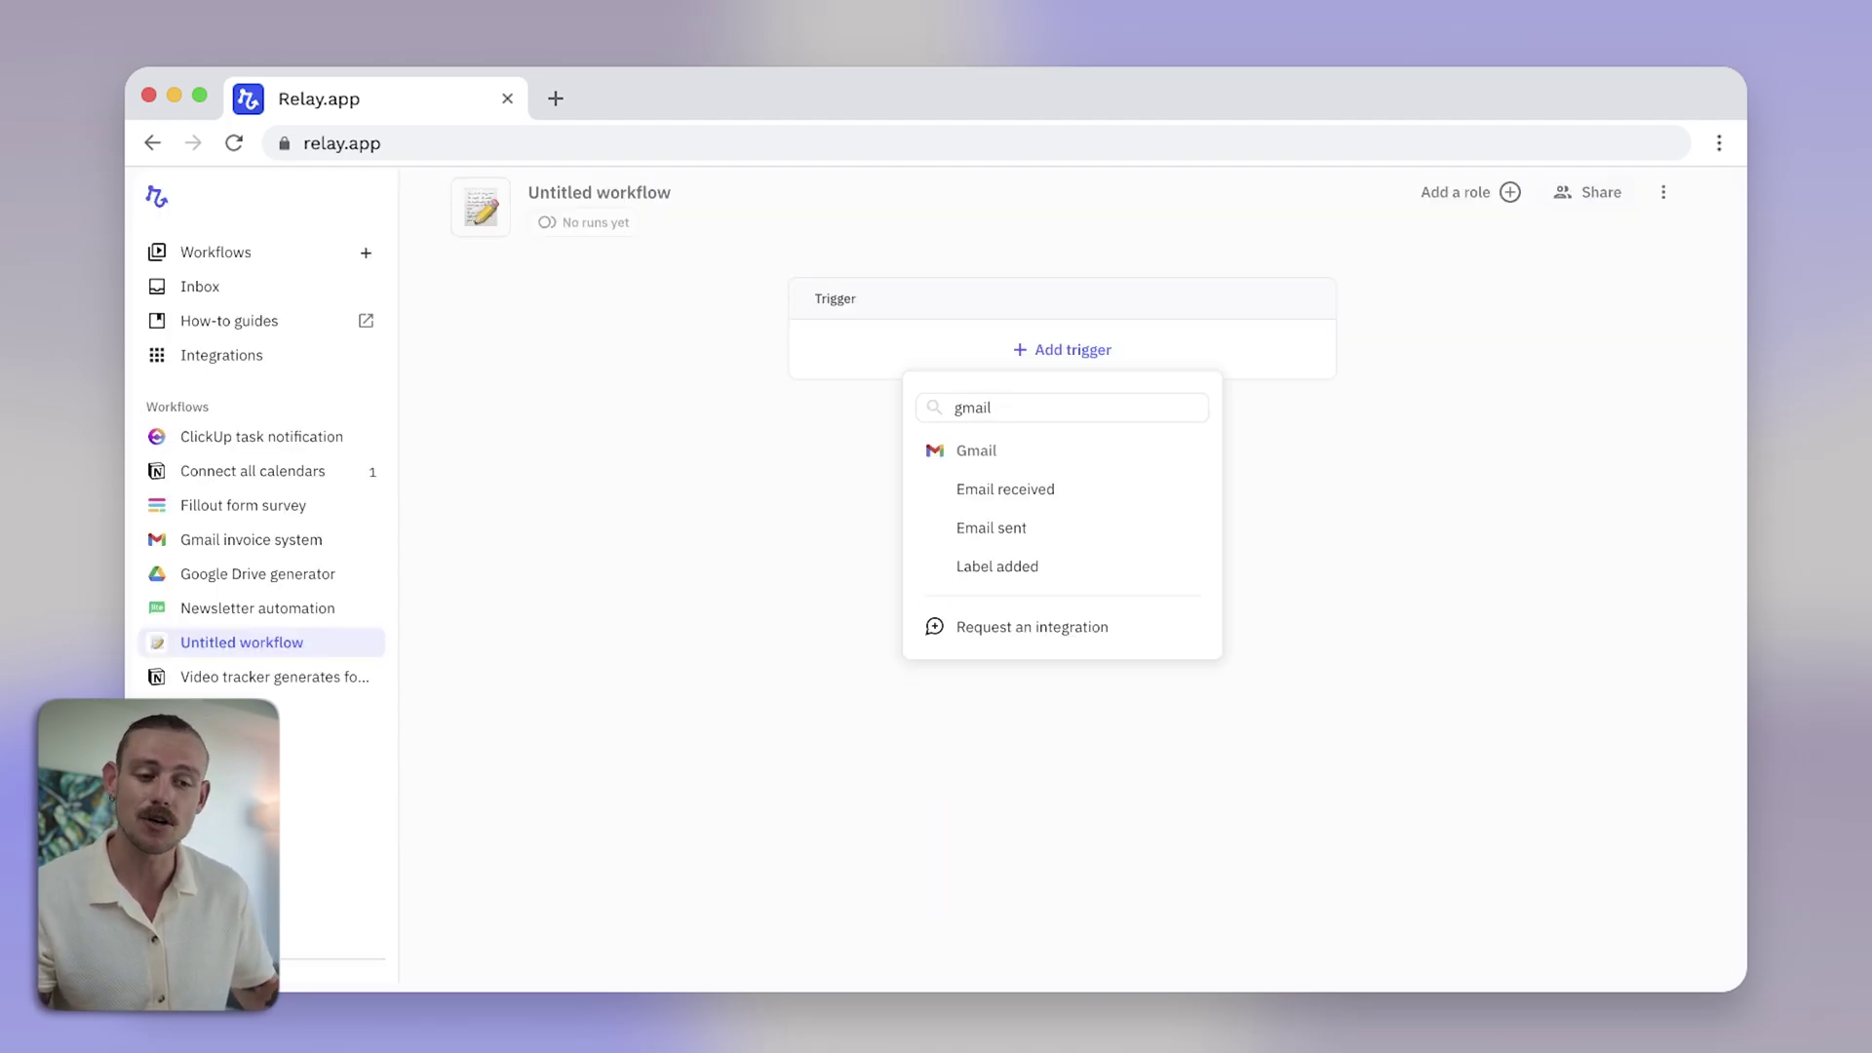
{"action": "left_click", "coordinate": [1134, 508]}
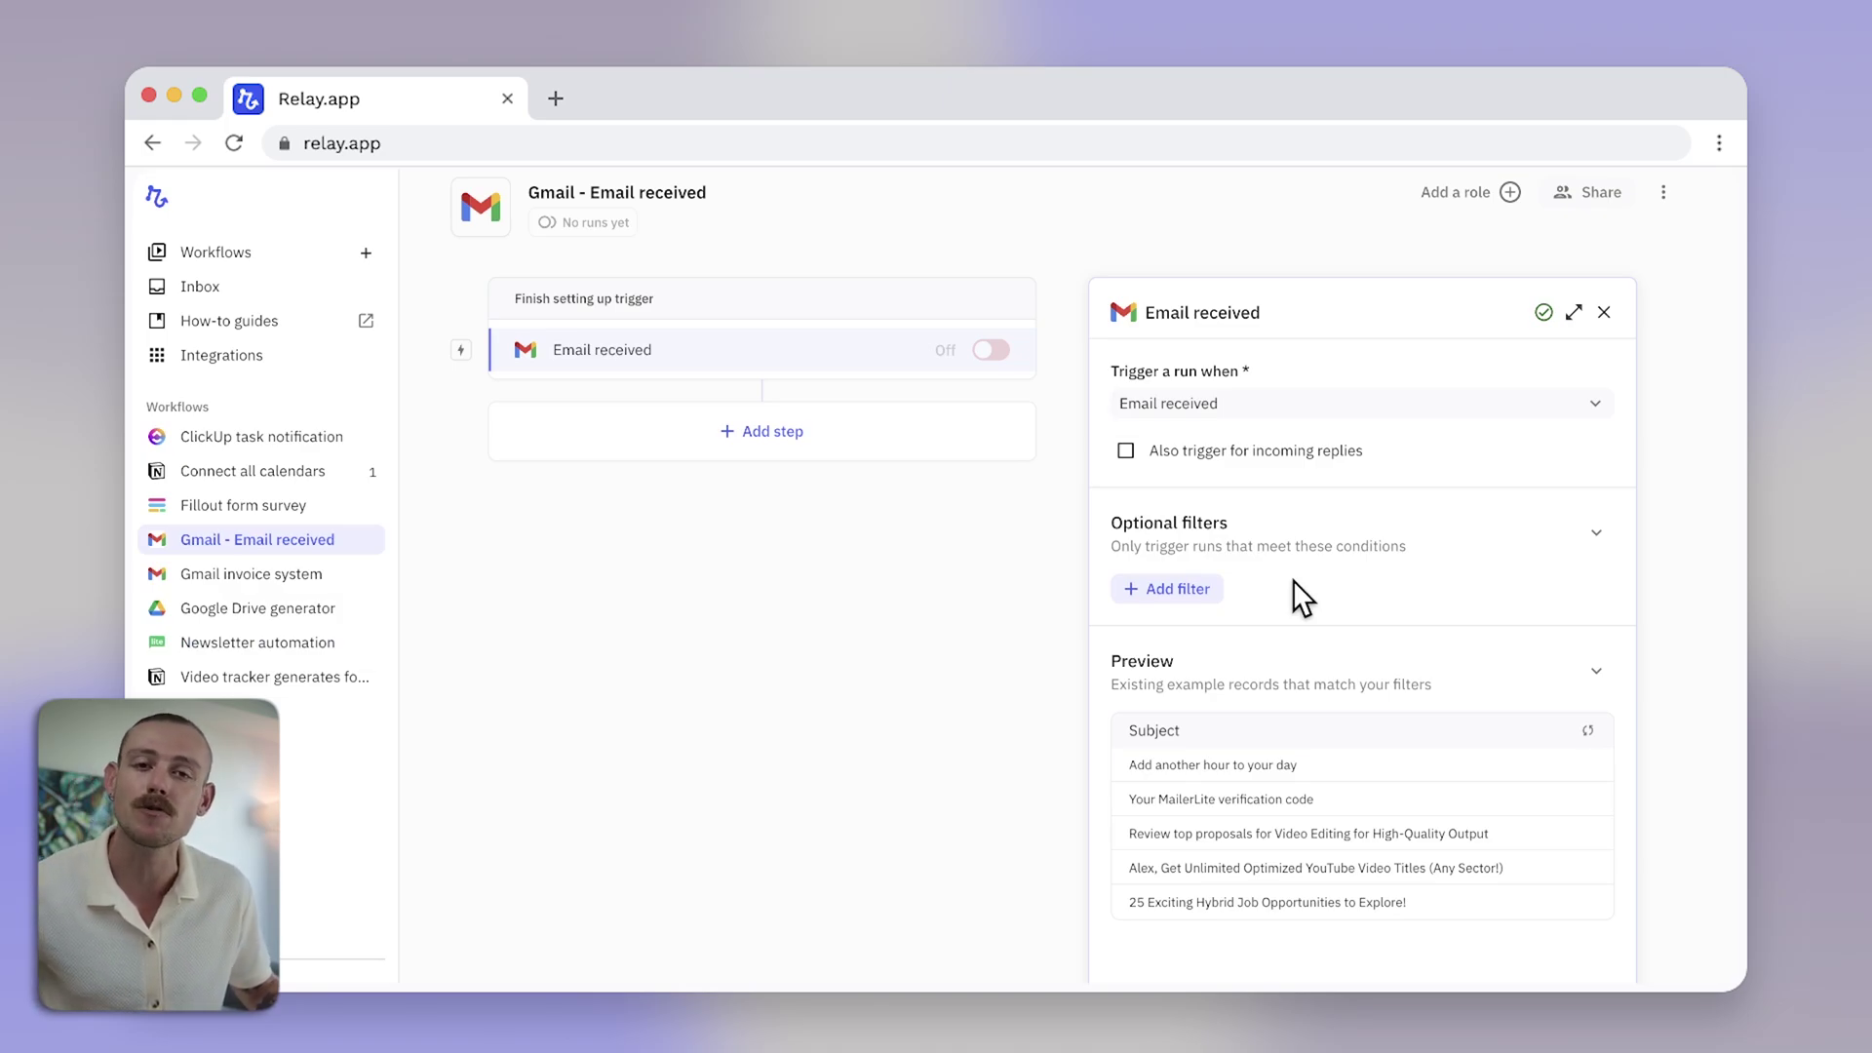
- Filter the Gmail trigger to subjects containing 'Noles Project' and check the matching email previews
{"action": "left_click", "coordinate": [1166, 591]}
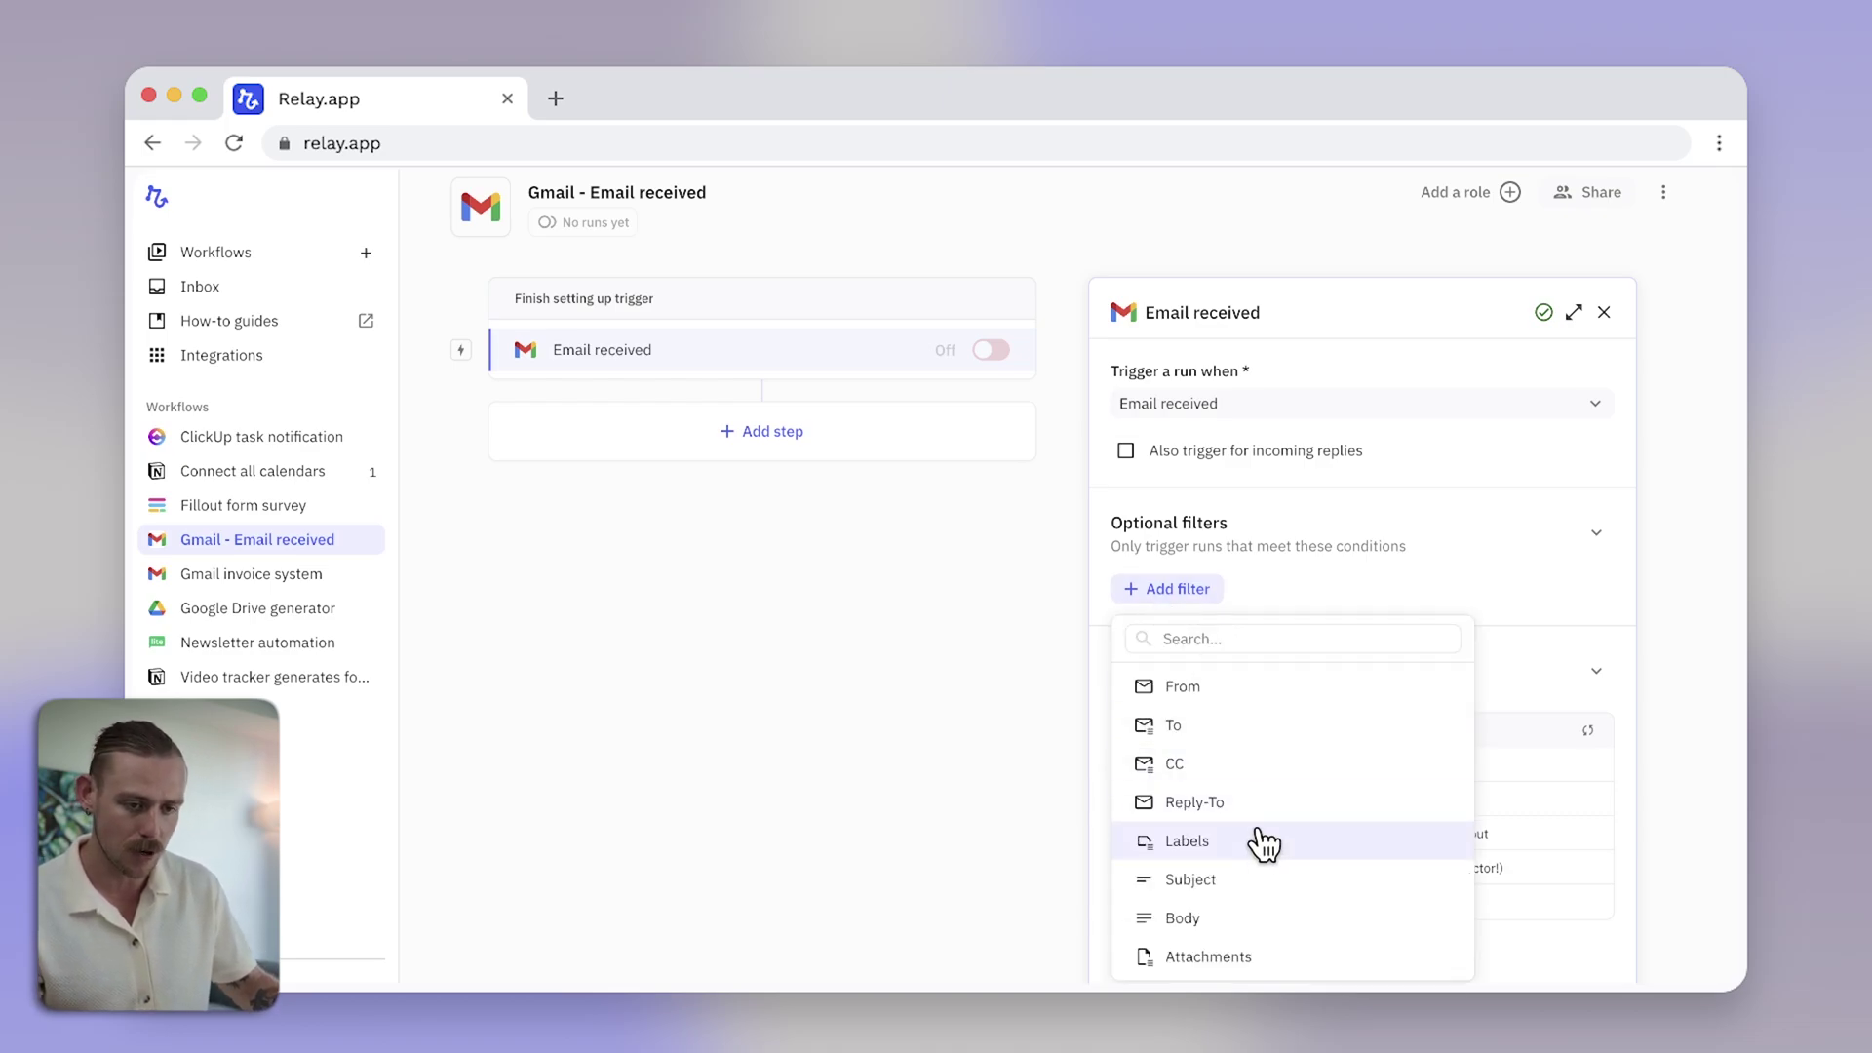
{"action": "left_click", "coordinate": [1260, 882]}
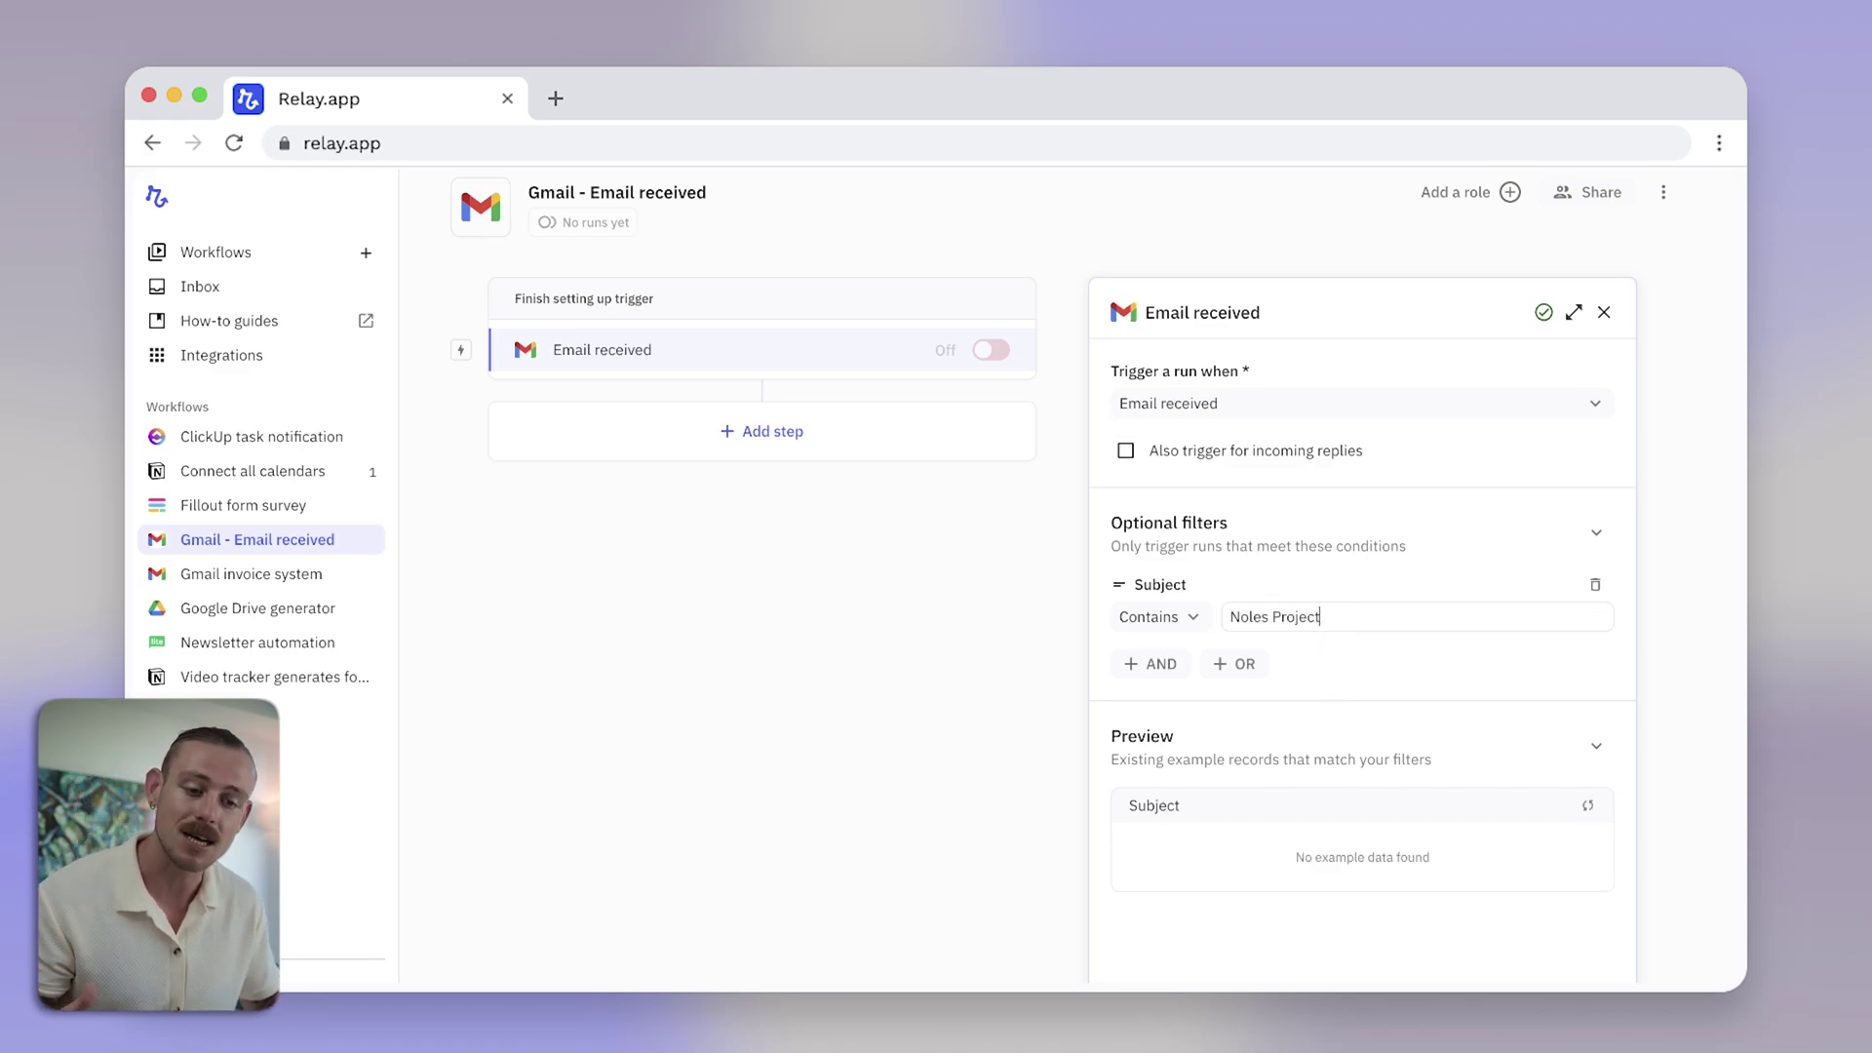
{"action": "left_click", "coordinate": [1364, 647]}
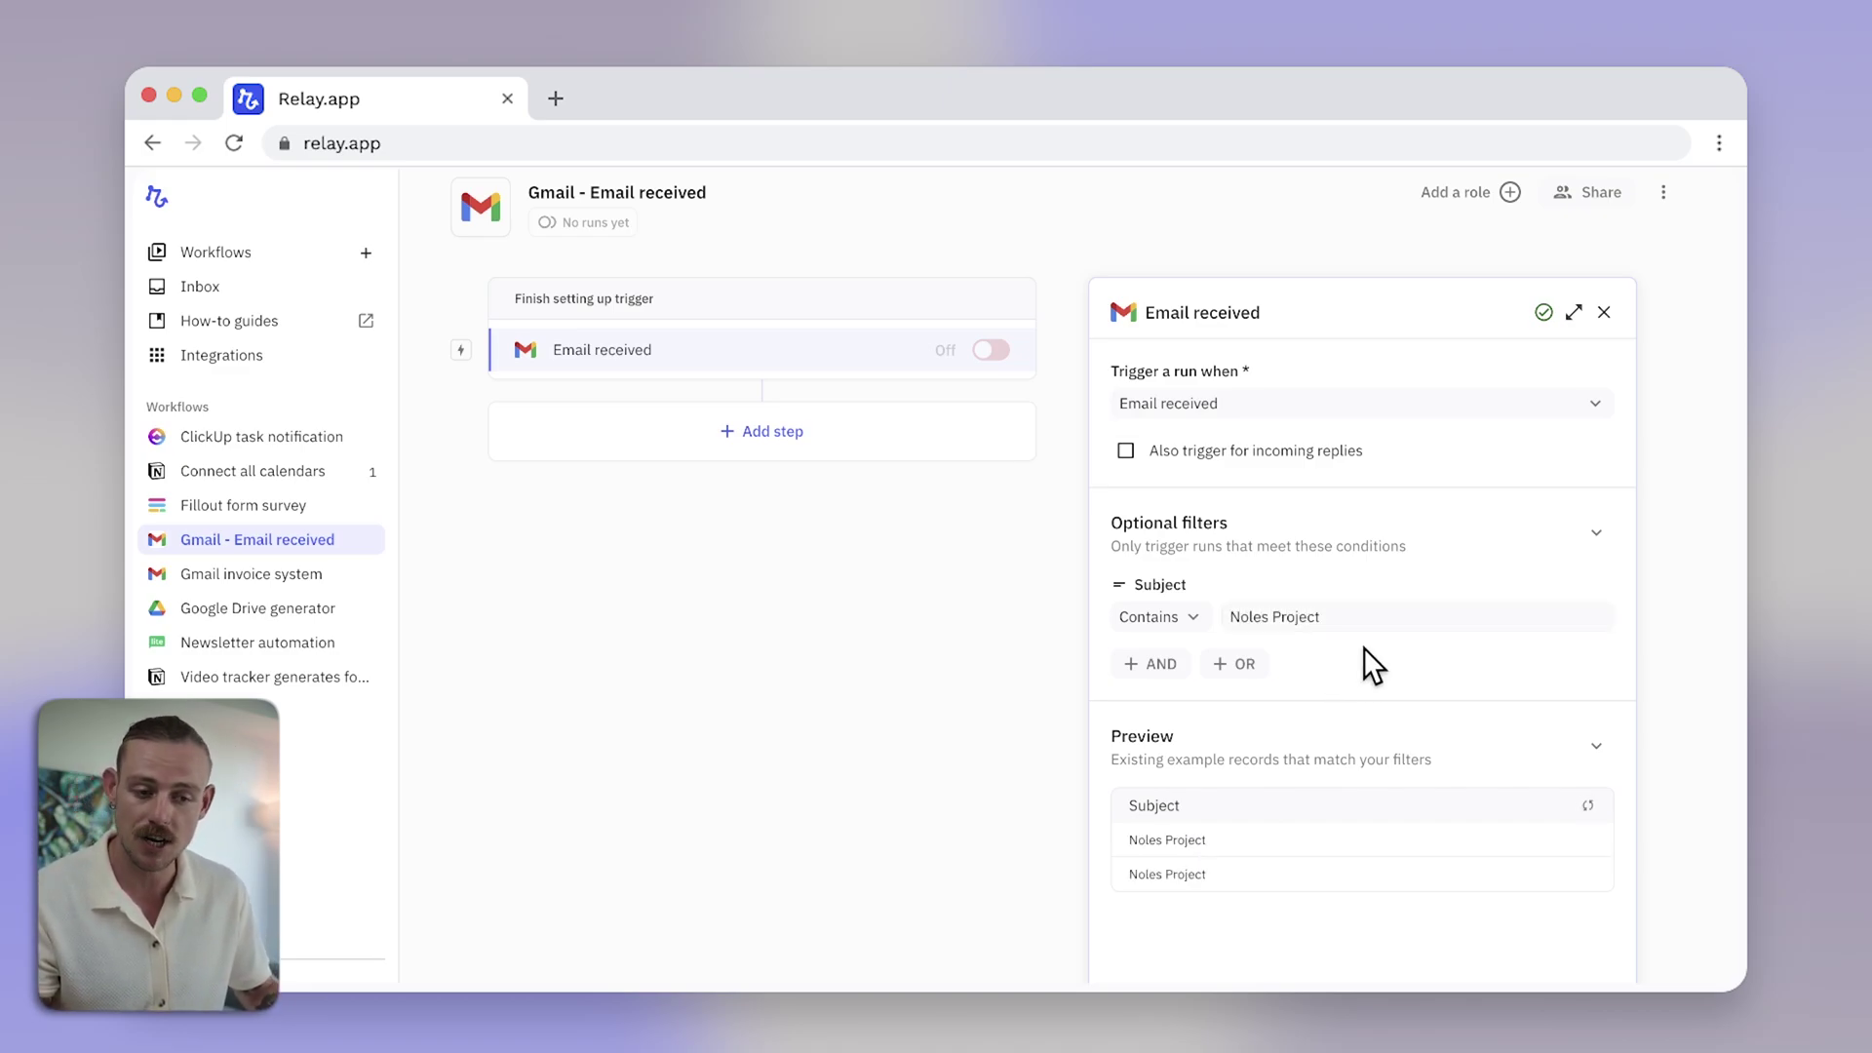
{"action": "mouse_move", "coordinate": [1335, 616]}
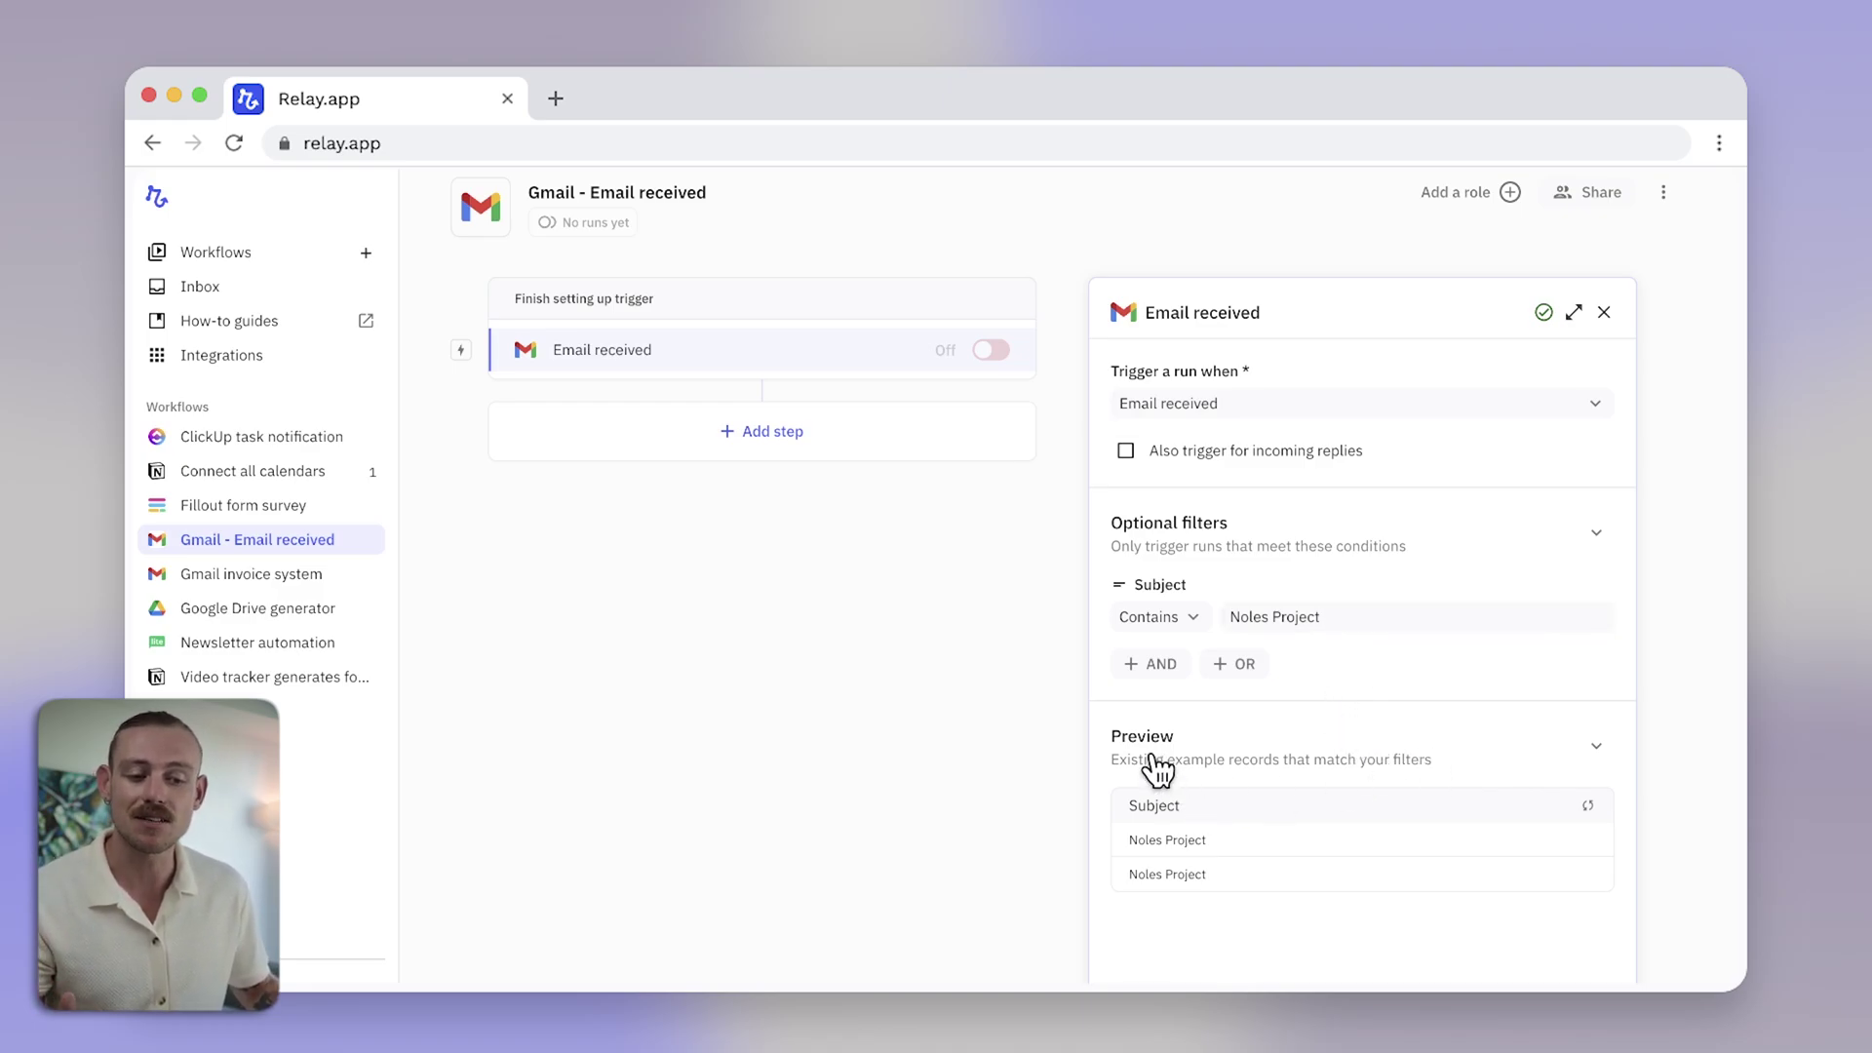
{"action": "left_click", "coordinate": [1250, 840]}
{"action": "left_click", "coordinate": [1309, 899]}
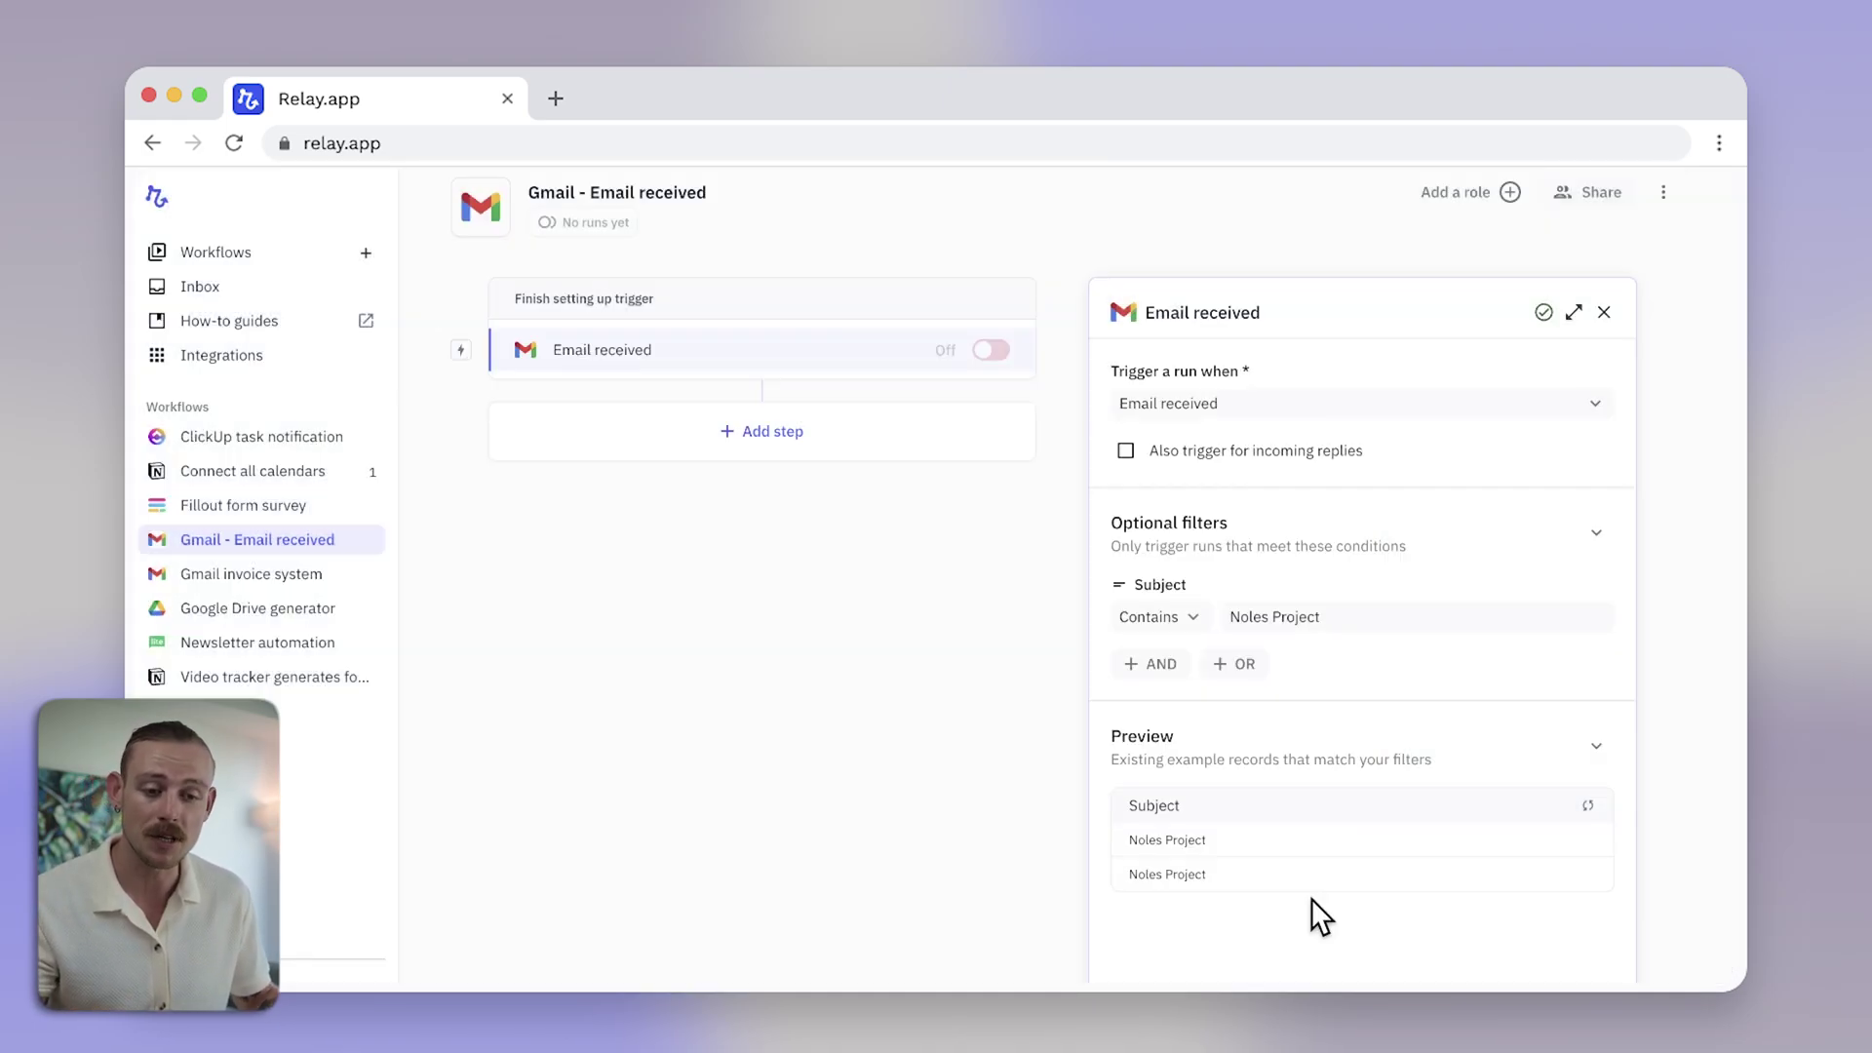
{"action": "left_click", "coordinate": [1588, 808]}
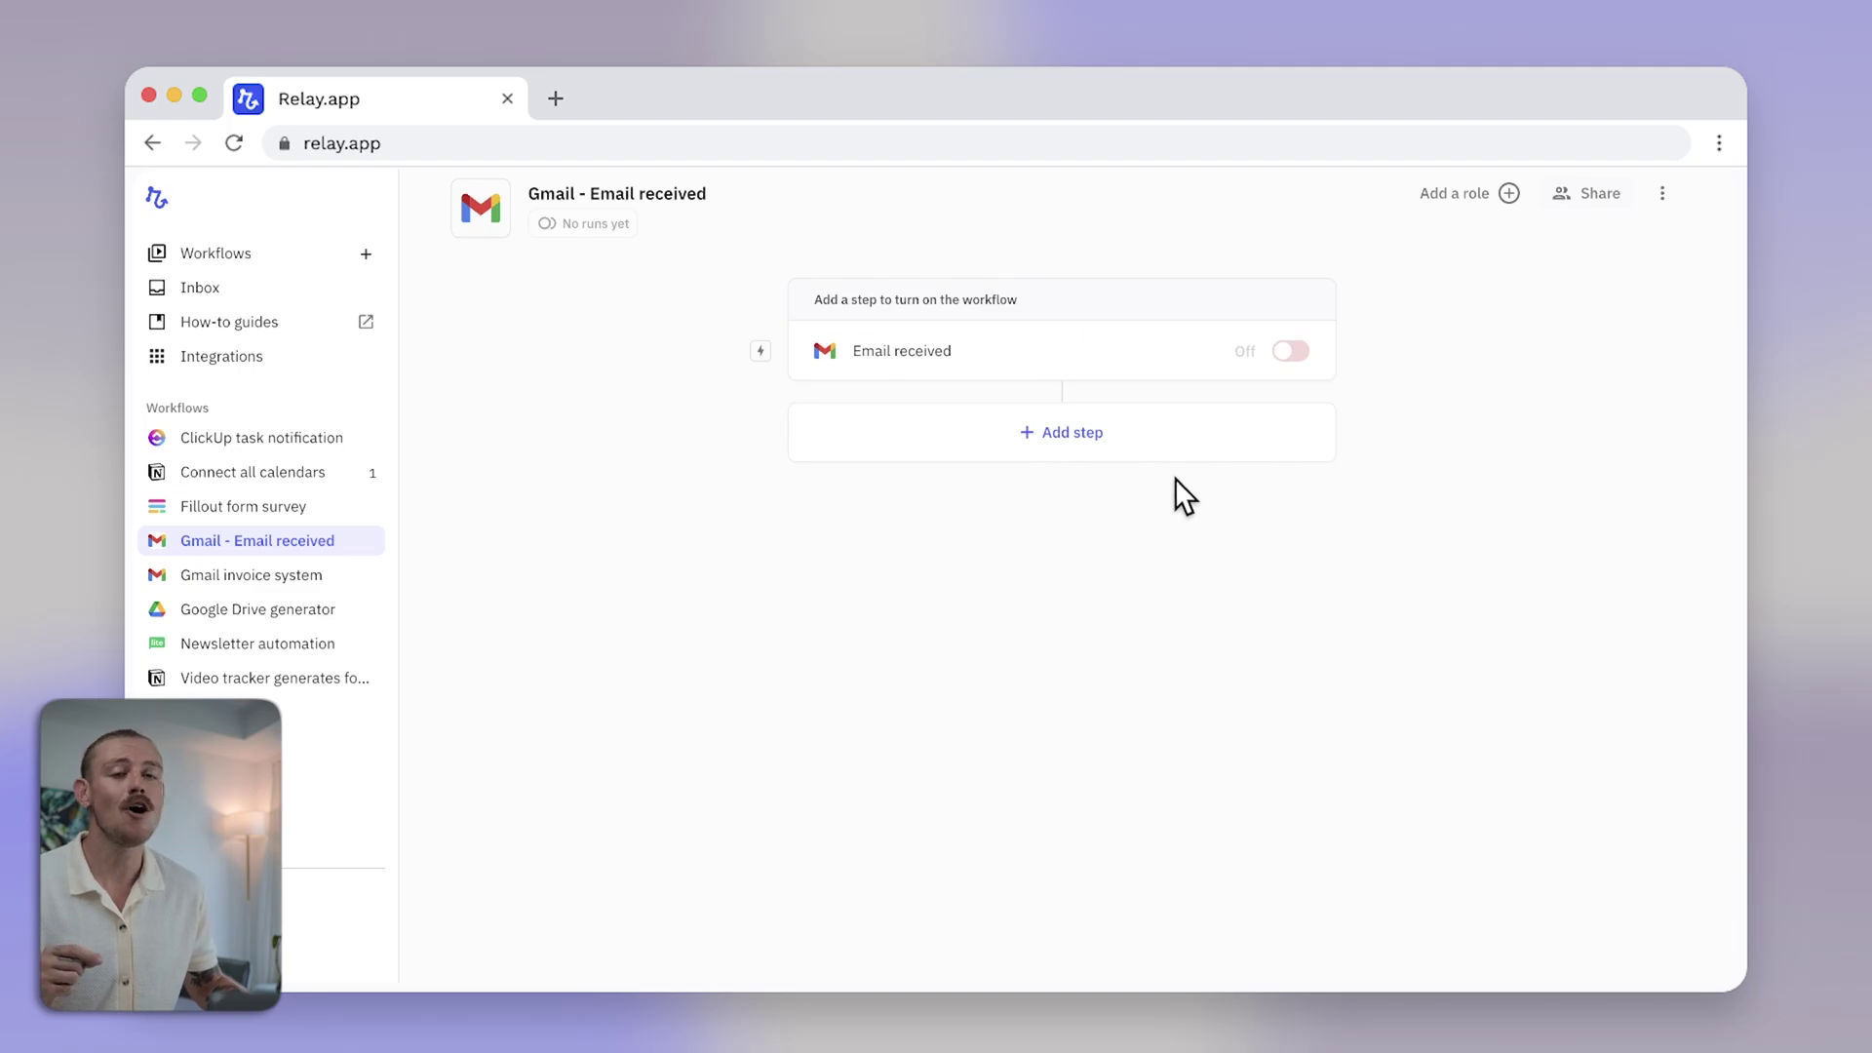
- Add a Google Drive 'Upload file' step after the trigger
{"action": "left_click", "coordinate": [1103, 434]}
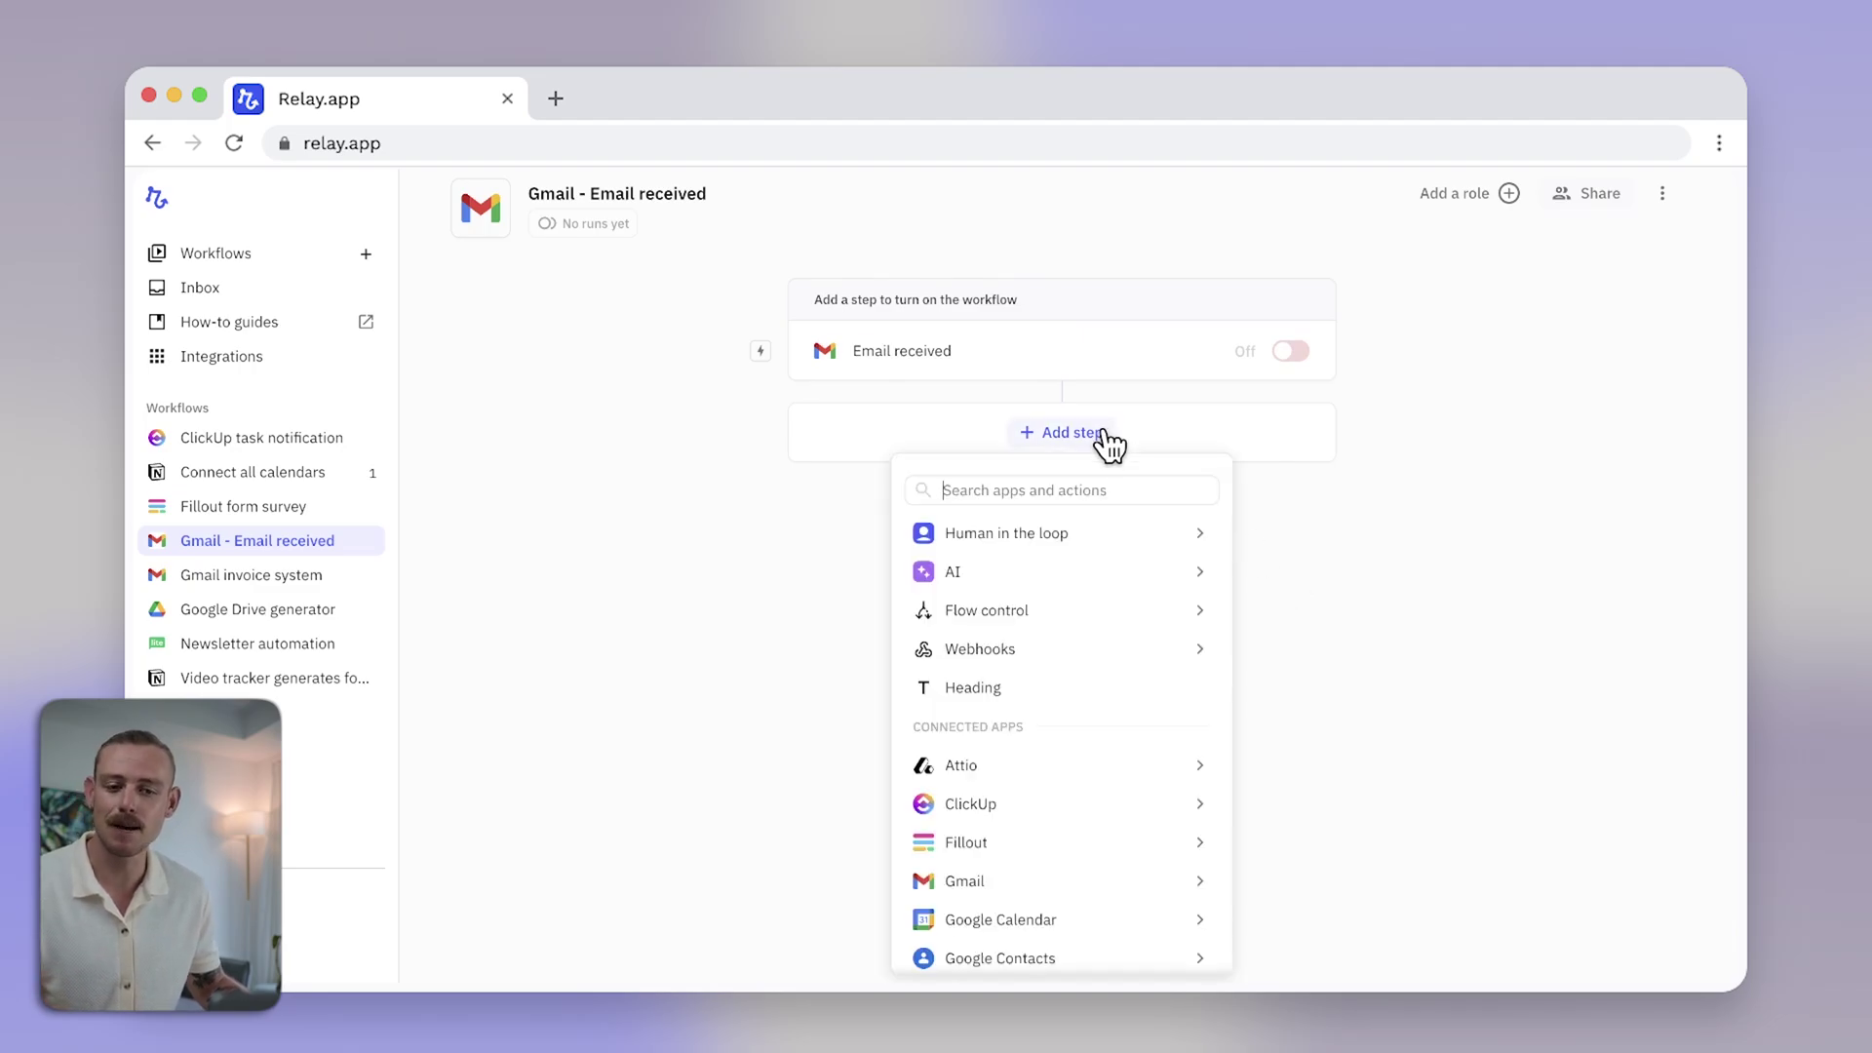
{"action": "type", "text": "googl"}
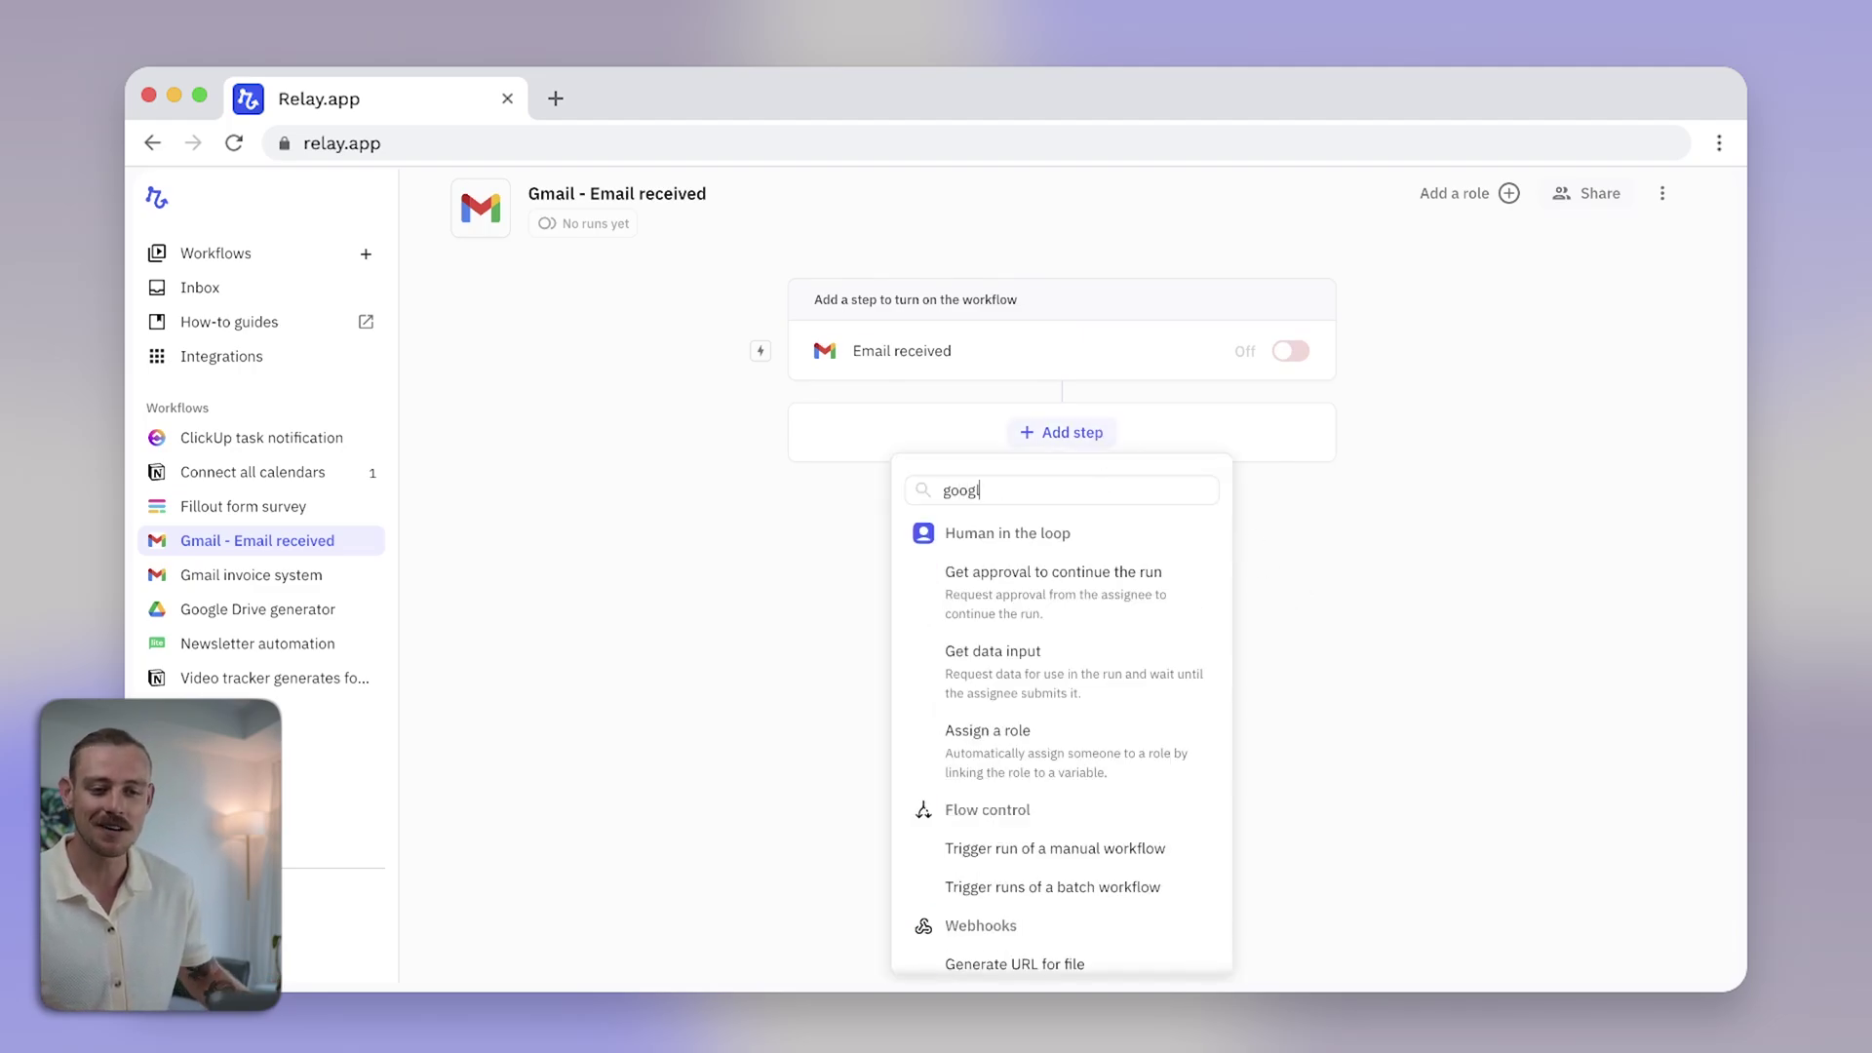
{"action": "type", "text": "e drive"}
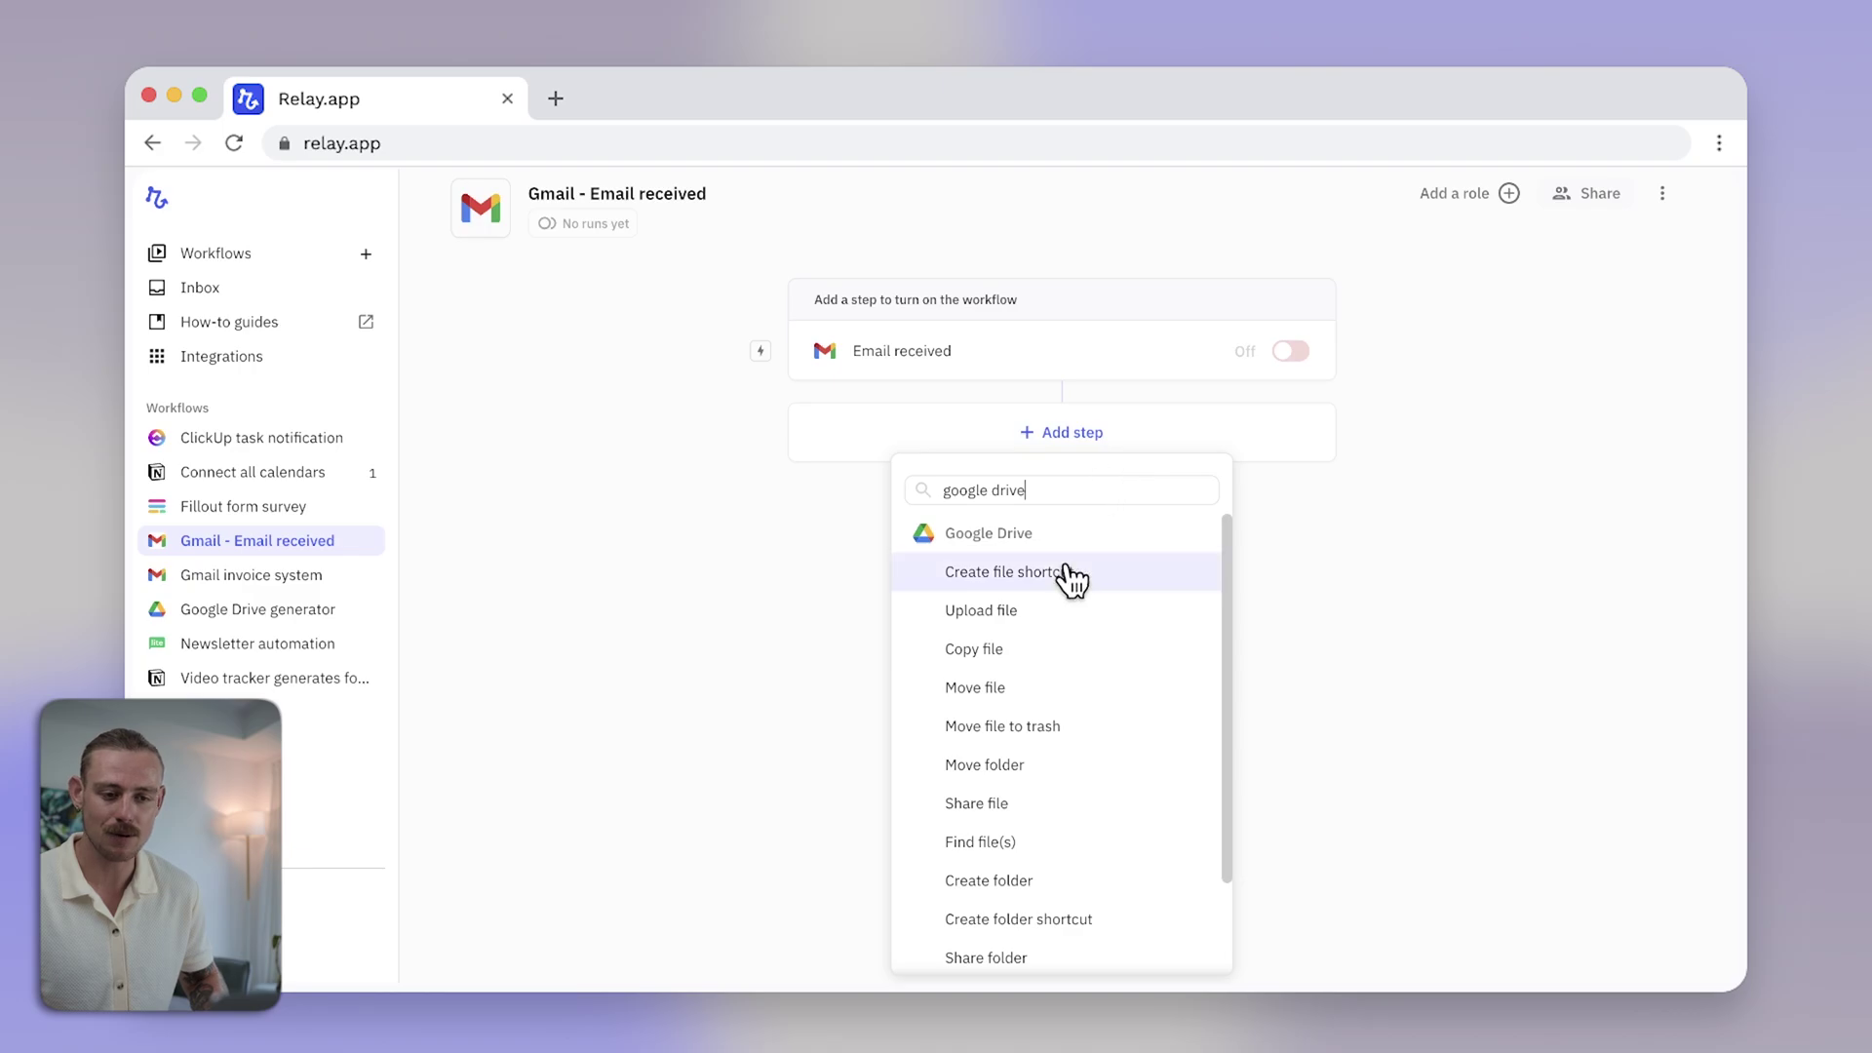
{"action": "left_click", "coordinate": [1073, 611]}
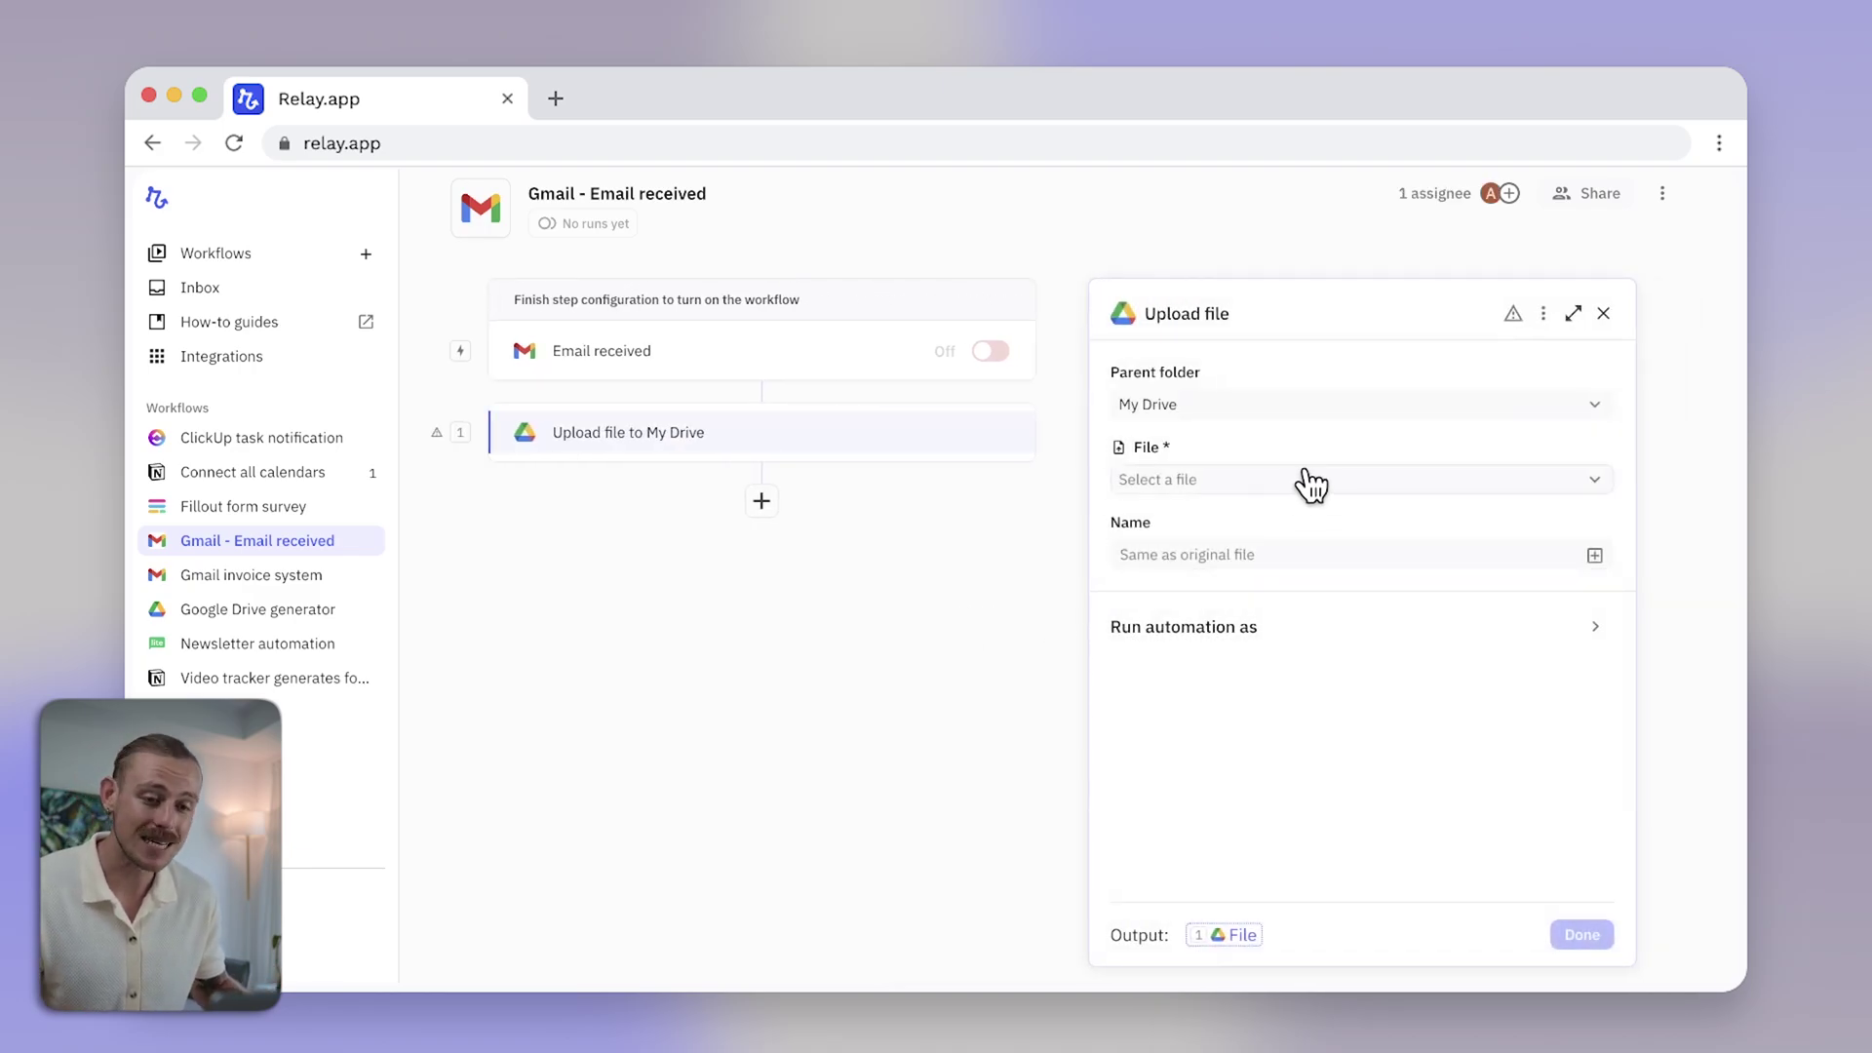
- Set the uploaded file to Email > Attachments > First result and insert an email field into the file name
{"action": "left_click", "coordinate": [1307, 480]}
{"action": "mouse_move", "coordinate": [1300, 585]}
{"action": "mouse_move", "coordinate": [1517, 585]}
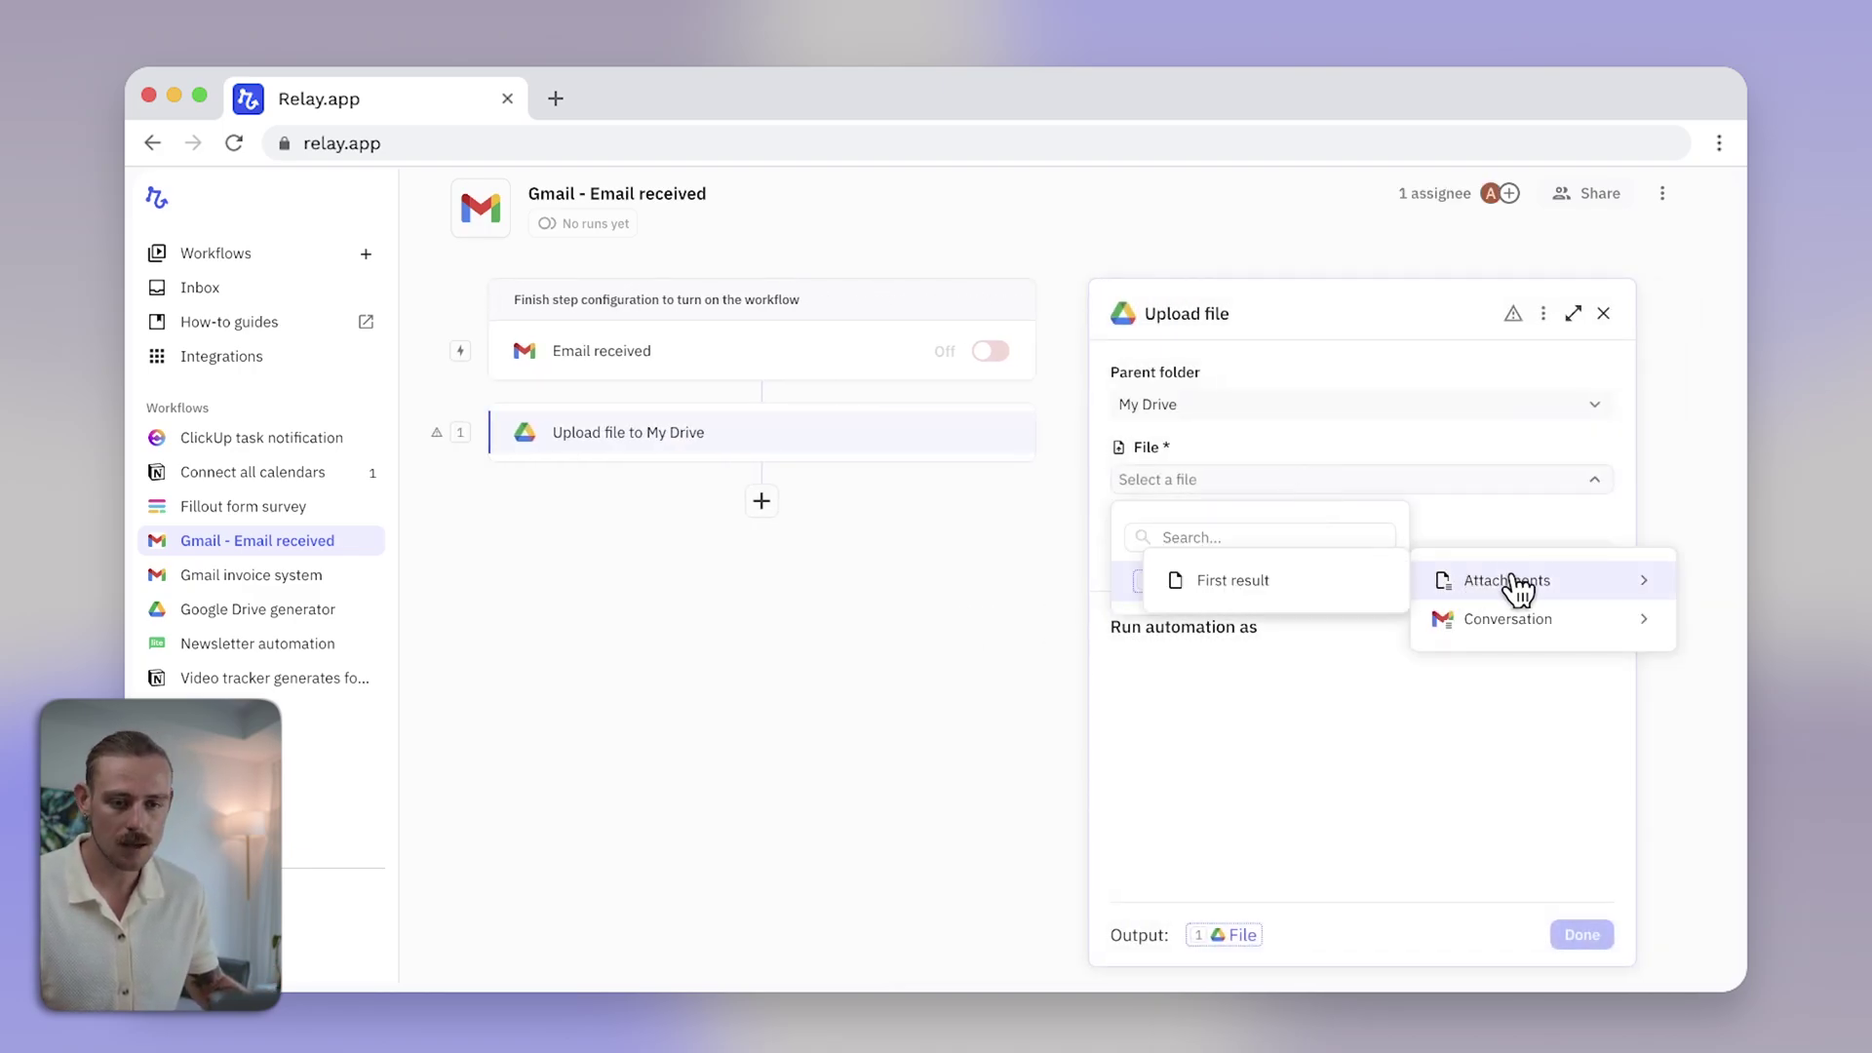
{"action": "left_click", "coordinate": [1272, 583]}
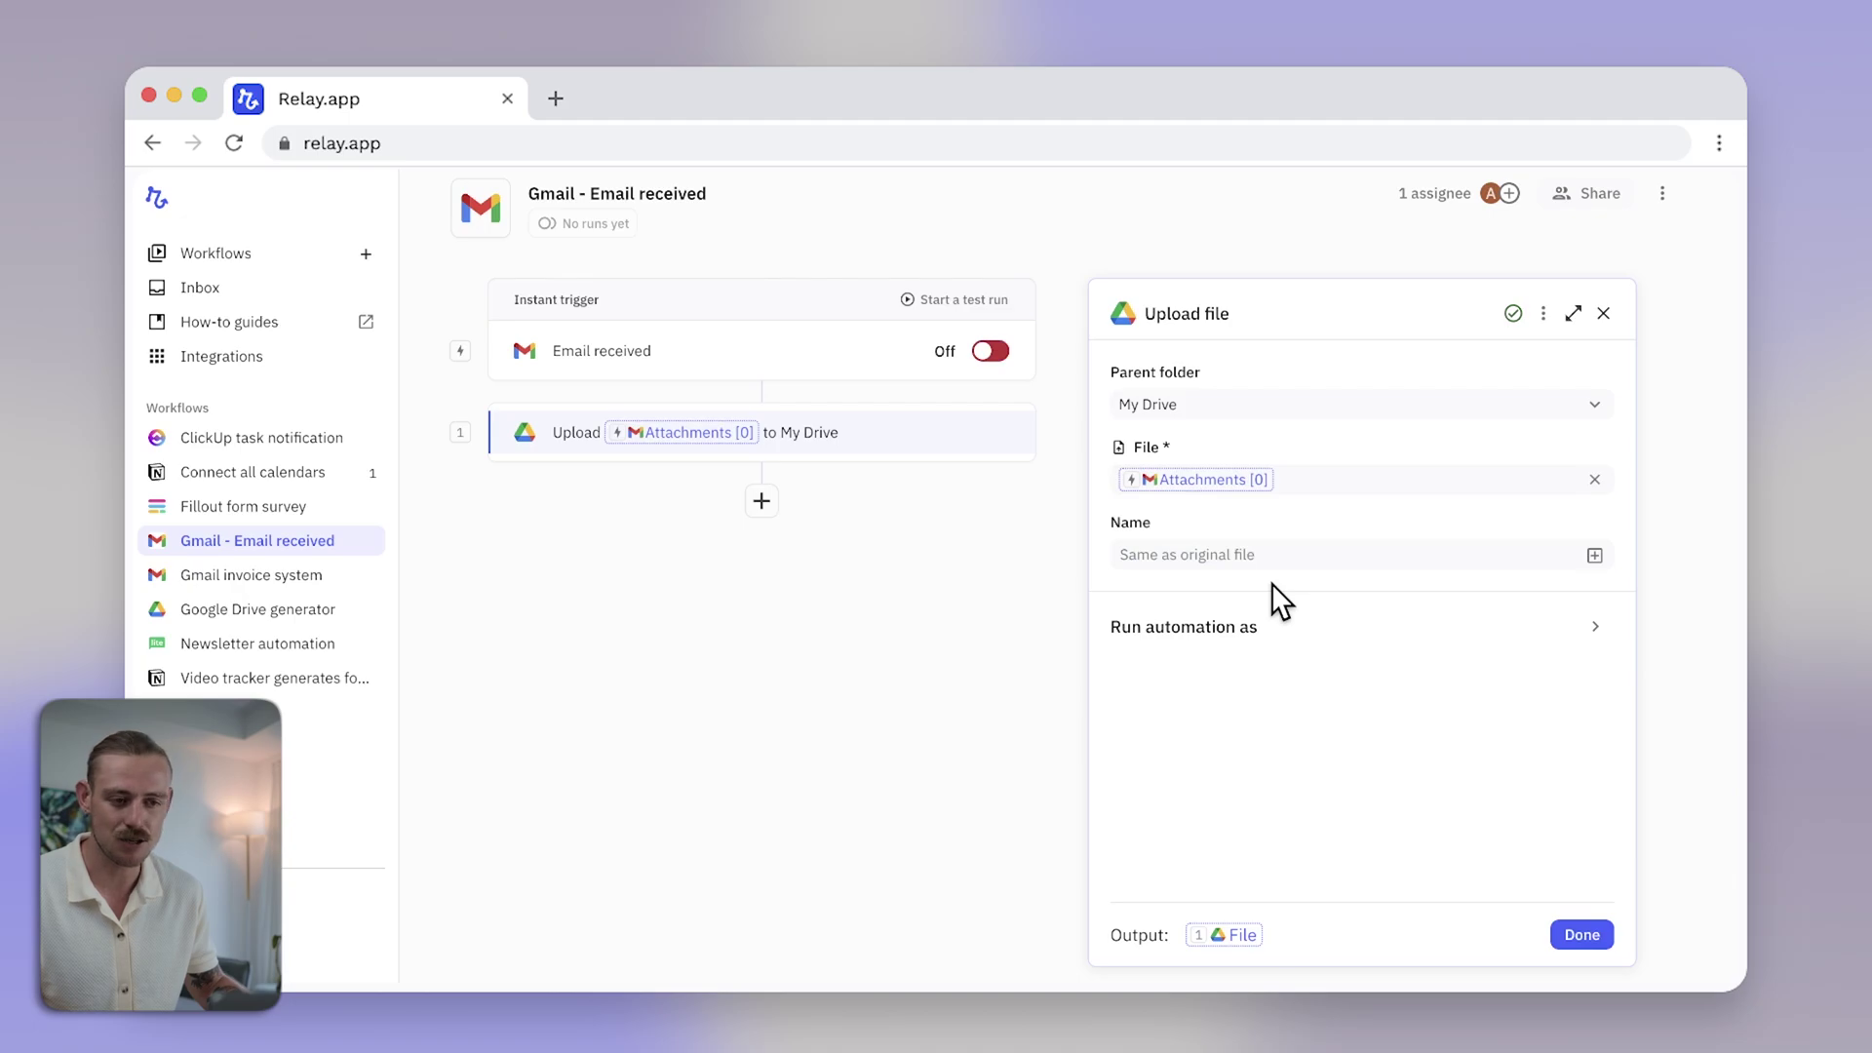
{"action": "left_click", "coordinate": [1596, 556]}
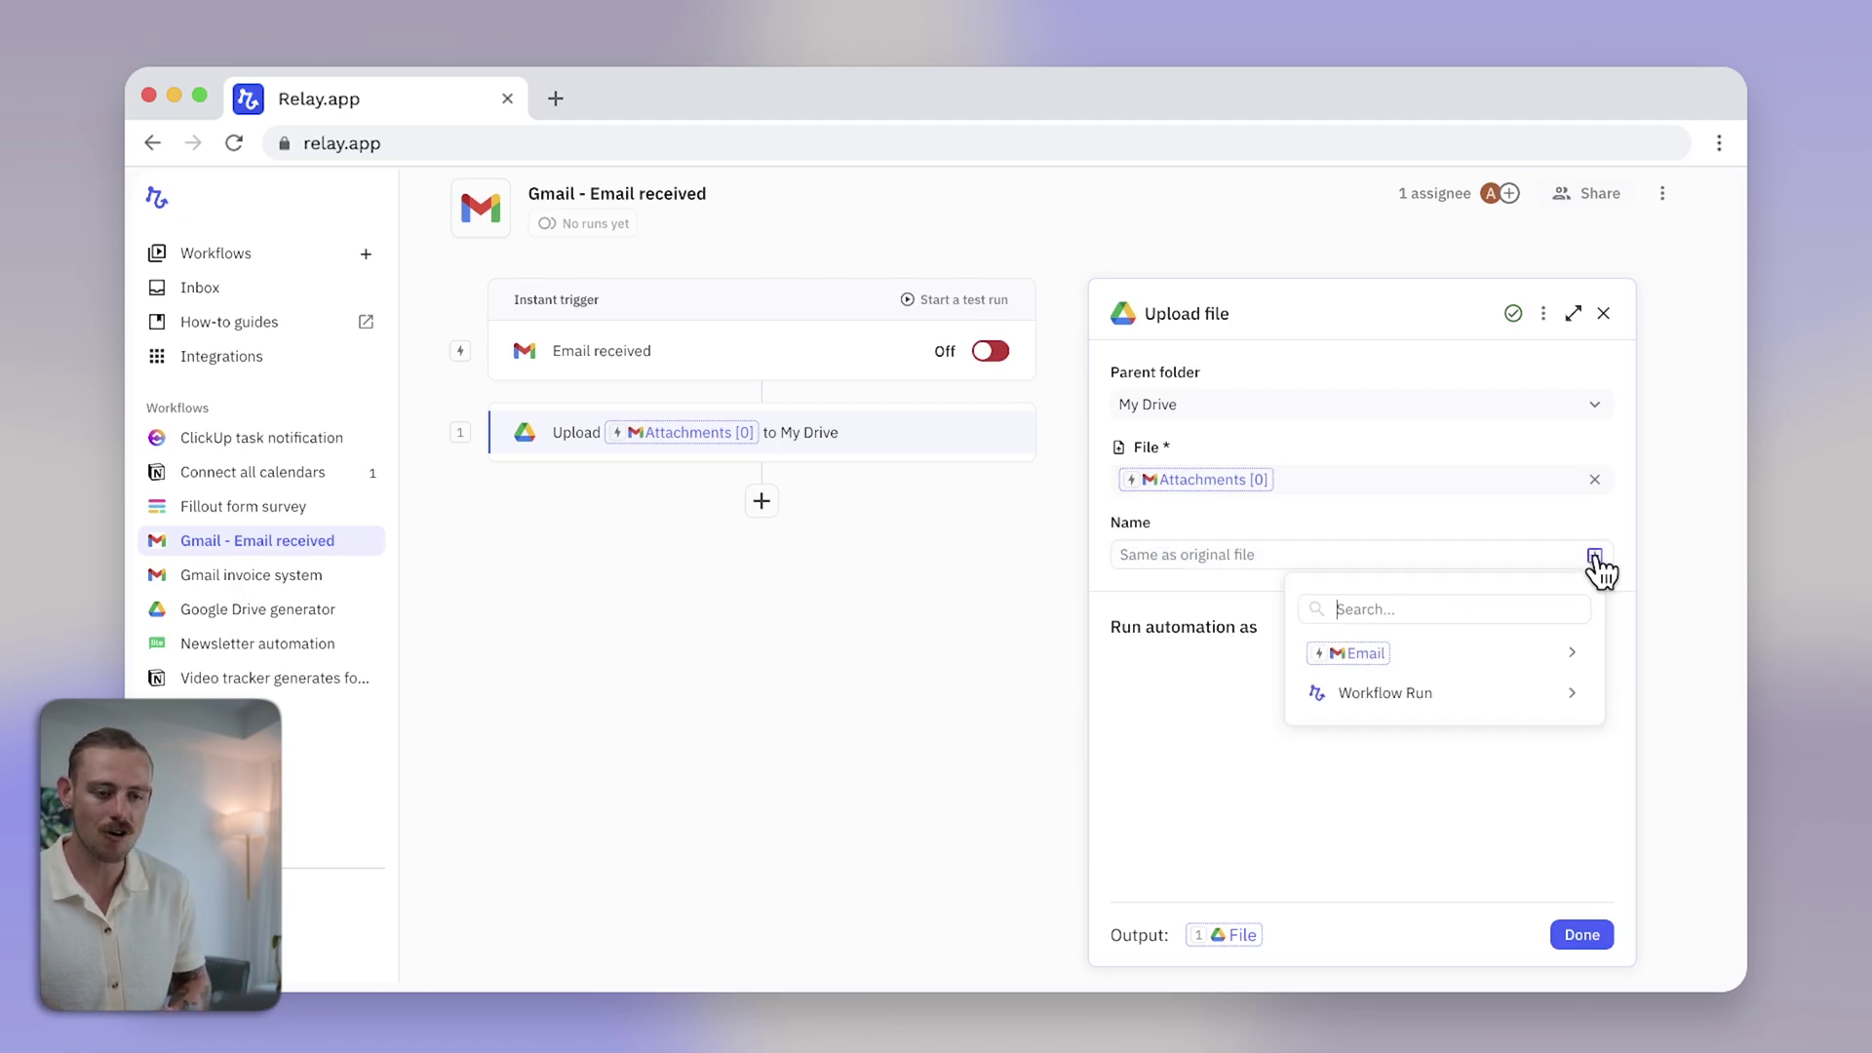
{"action": "mouse_move", "coordinate": [1422, 657]}
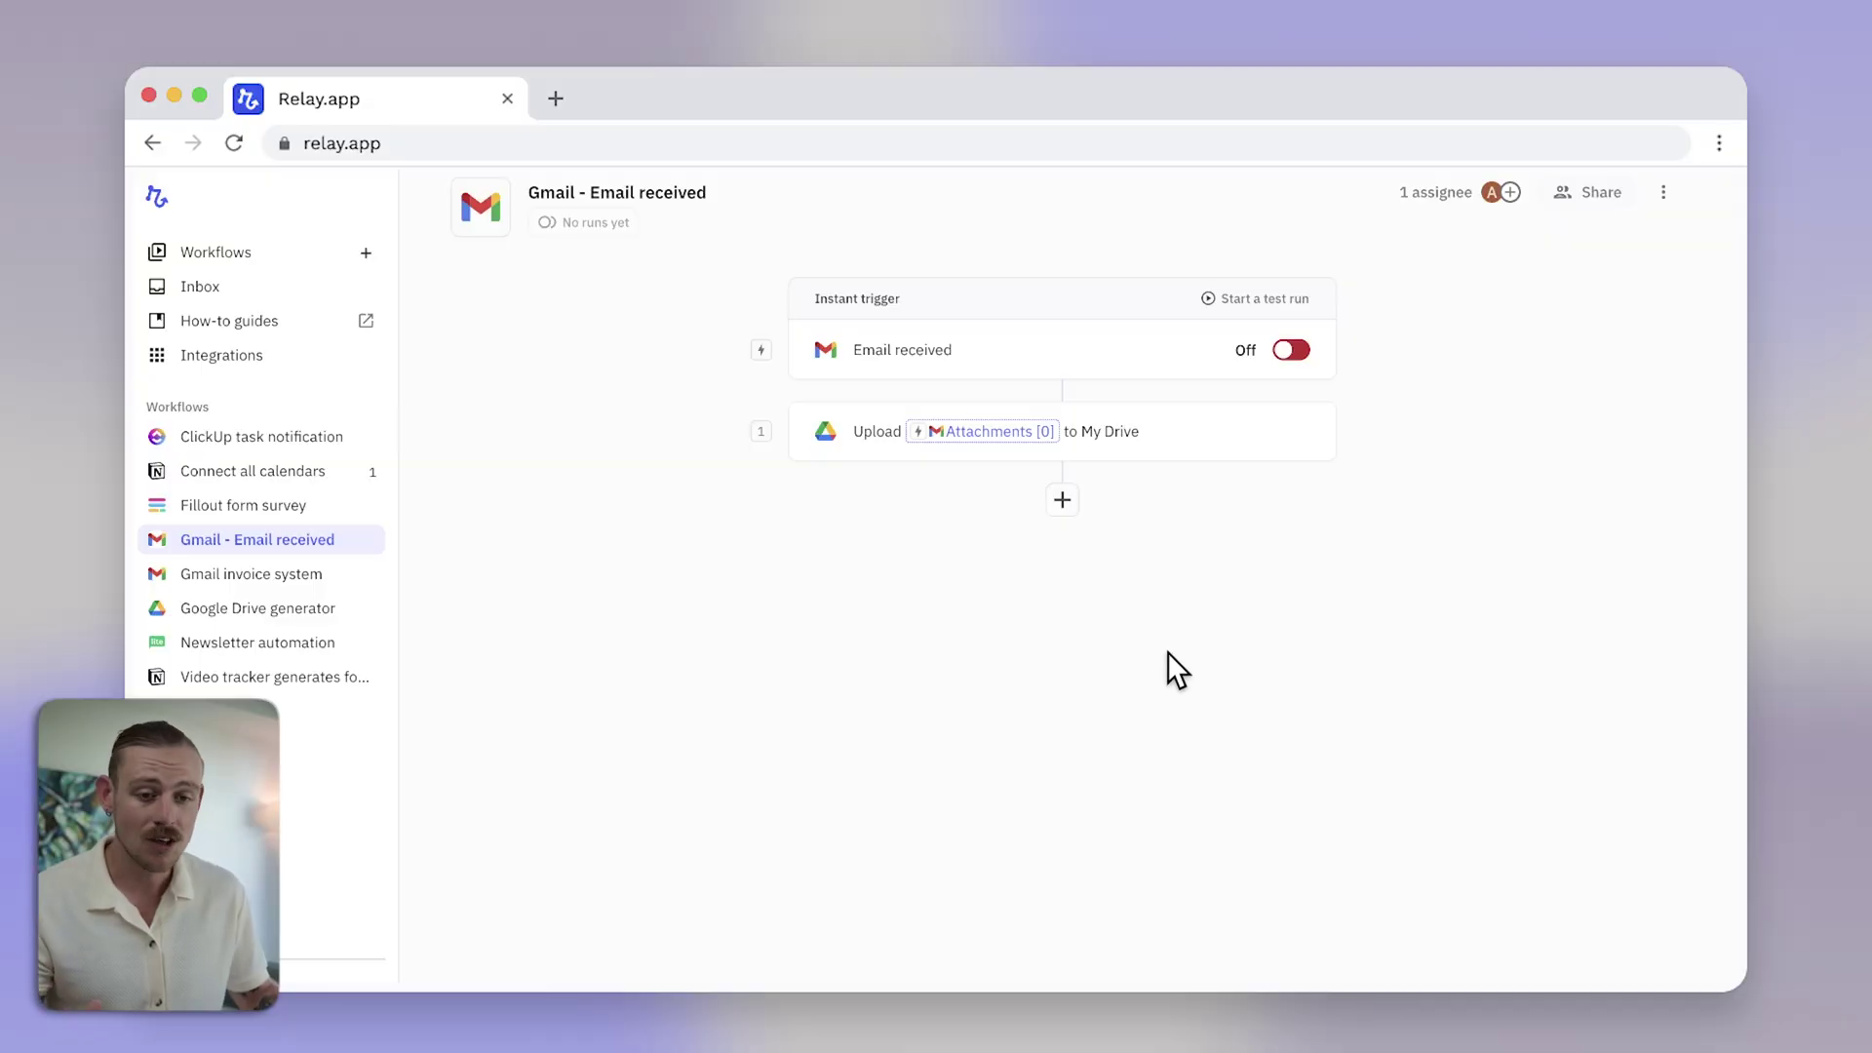
- Add a GPT-3.5 Summarize step on the email Conversation, output as a short sentence
{"action": "left_click", "coordinate": [1064, 502]}
{"action": "mouse_move", "coordinate": [1098, 646]}
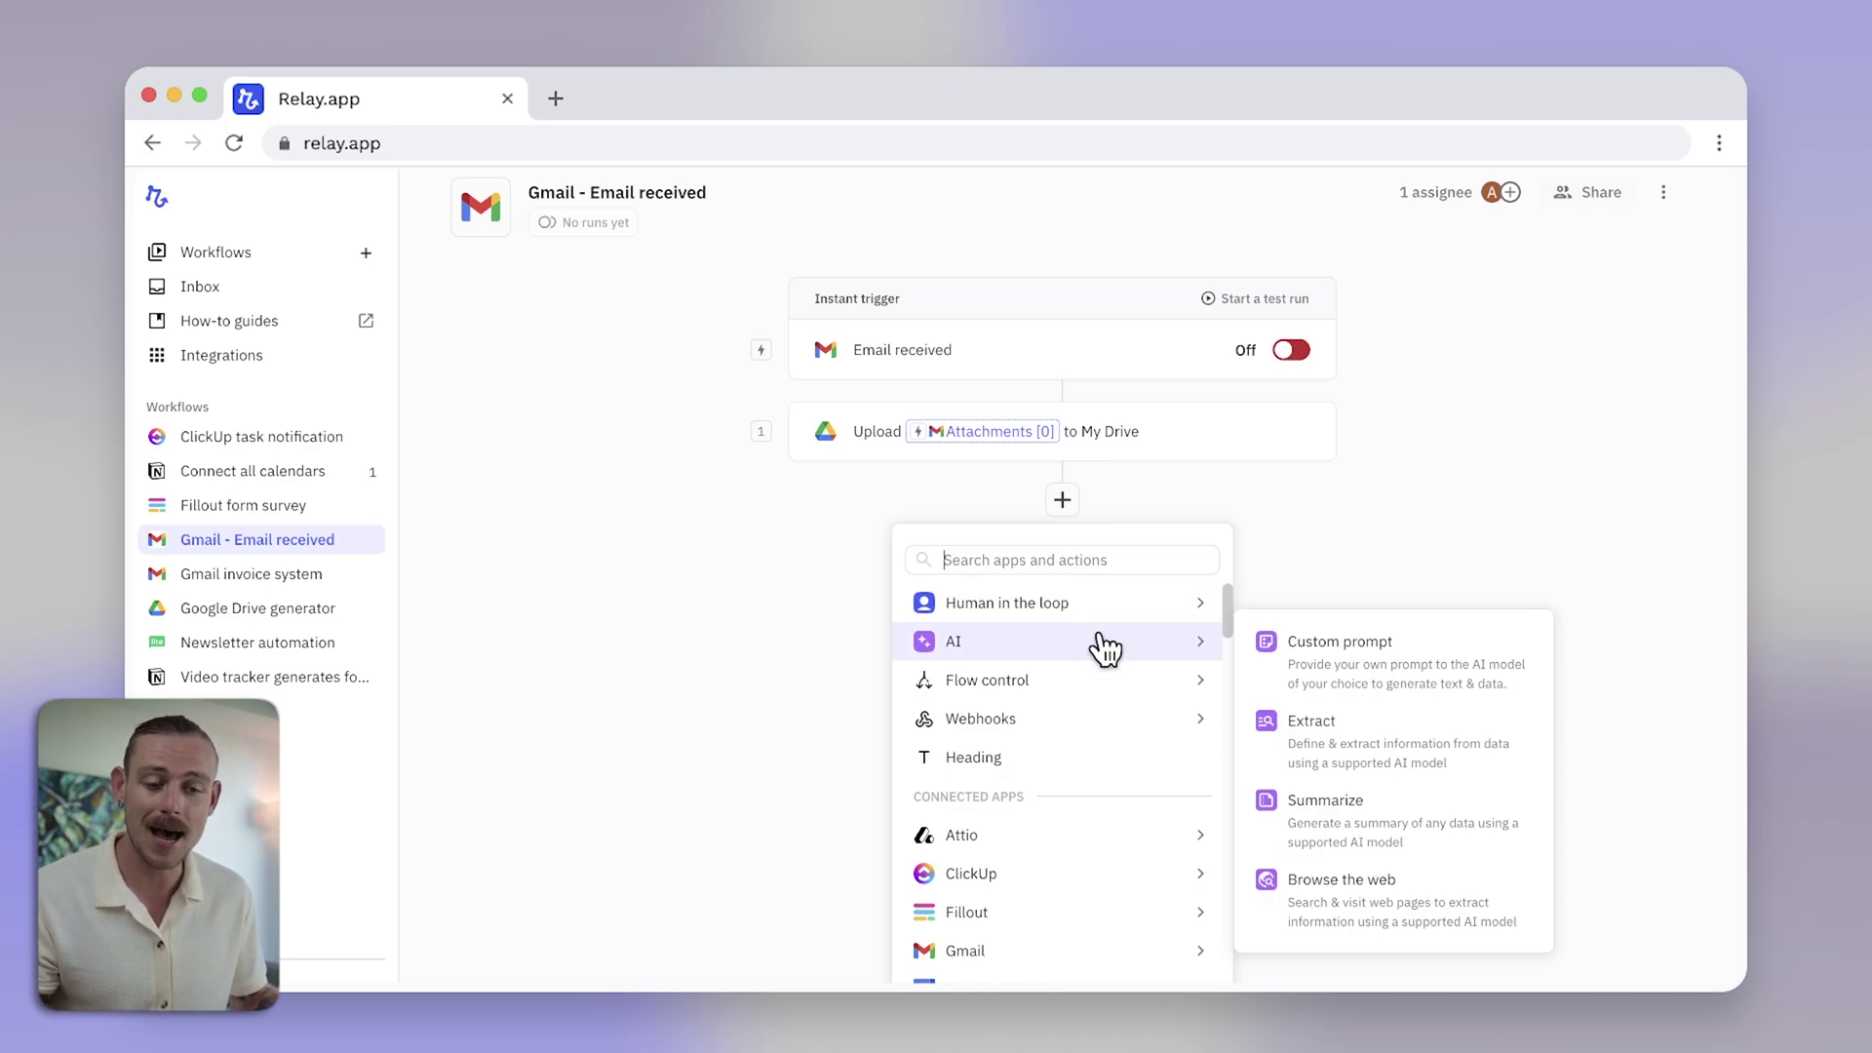
{"action": "left_click", "coordinate": [1397, 824]}
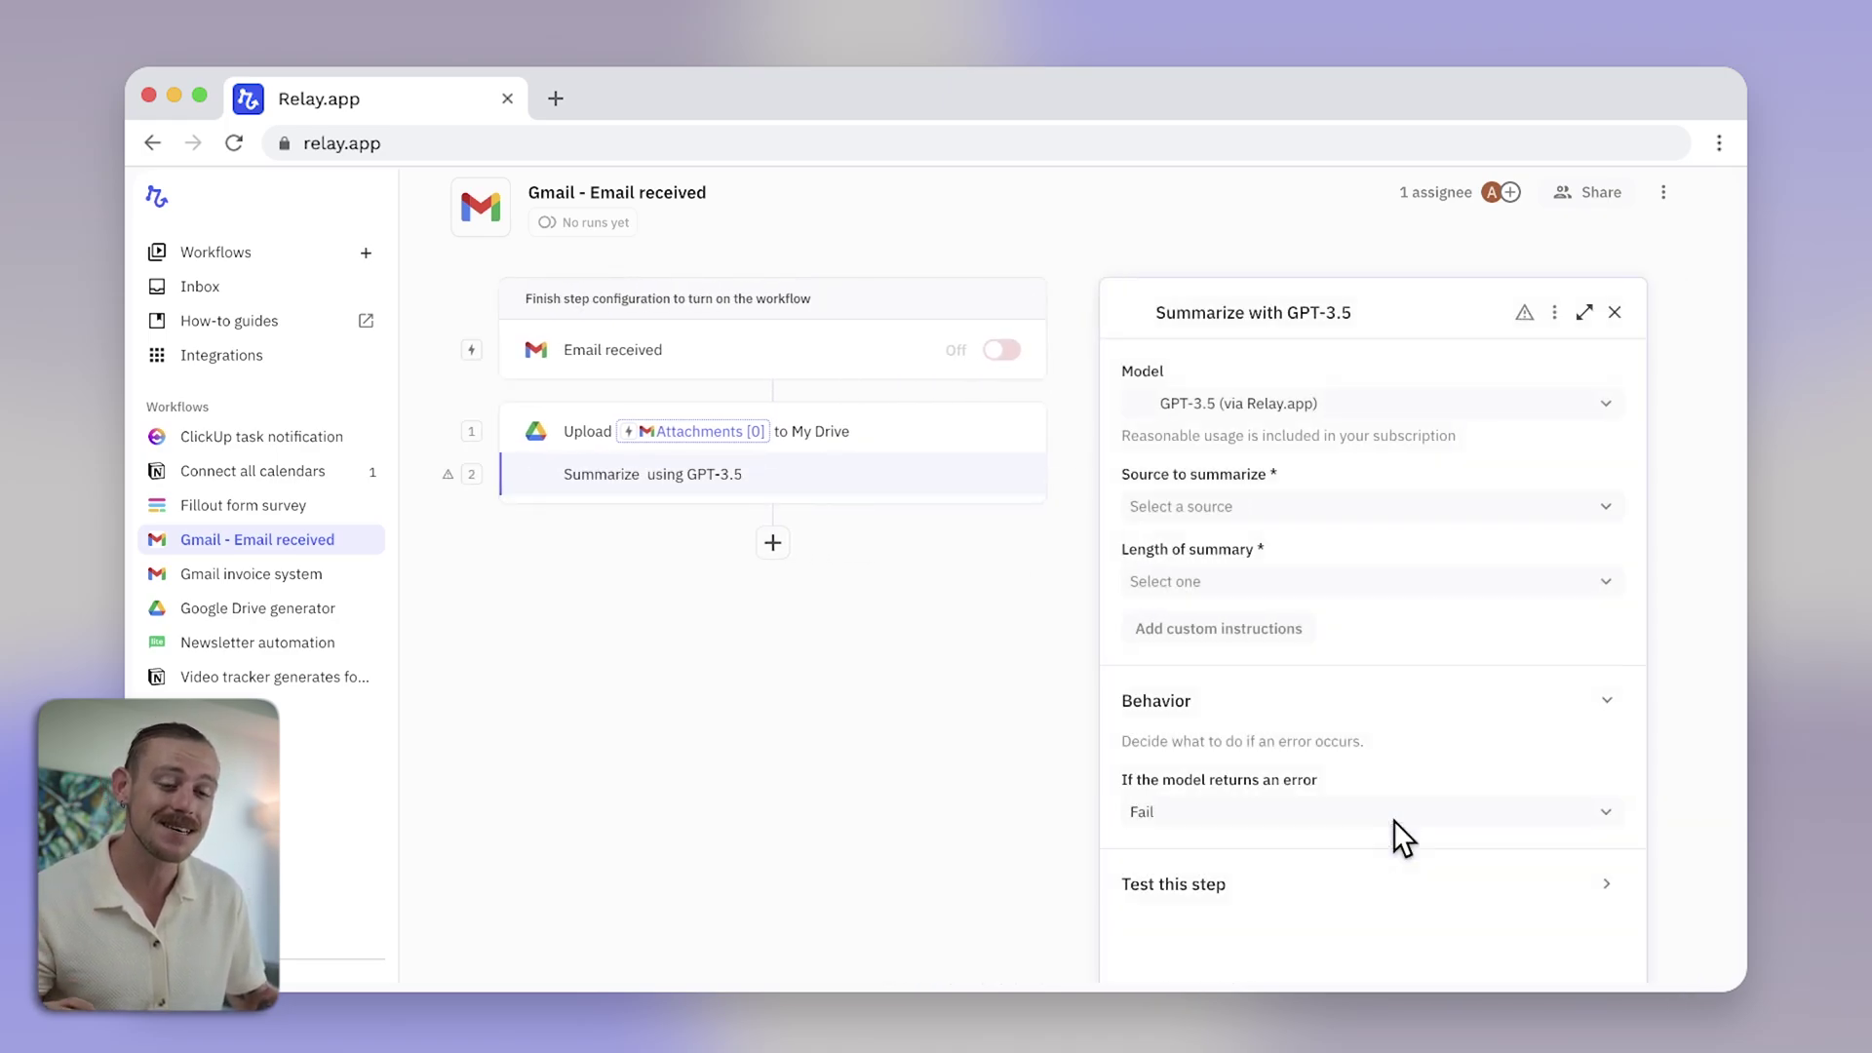
{"action": "left_click", "coordinate": [1600, 509]}
{"action": "left_click", "coordinate": [1365, 615]}
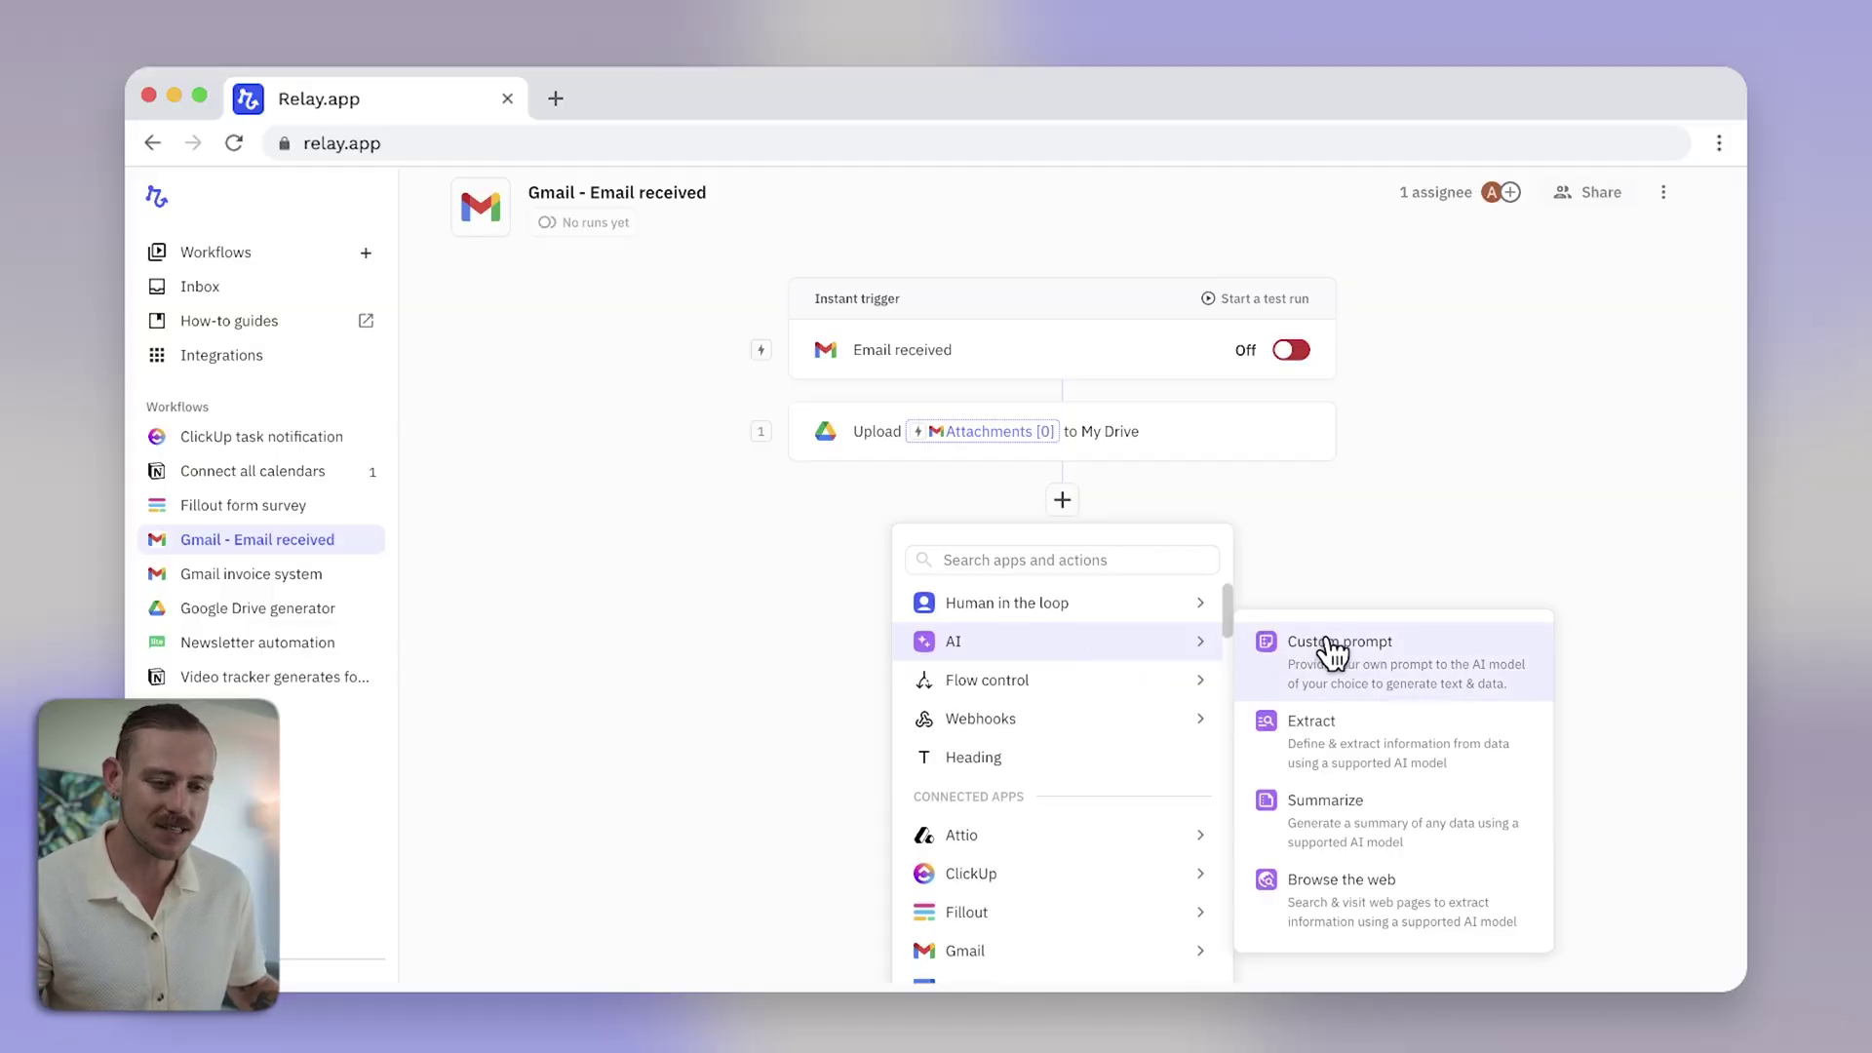
{"action": "left_click", "coordinate": [1401, 824]}
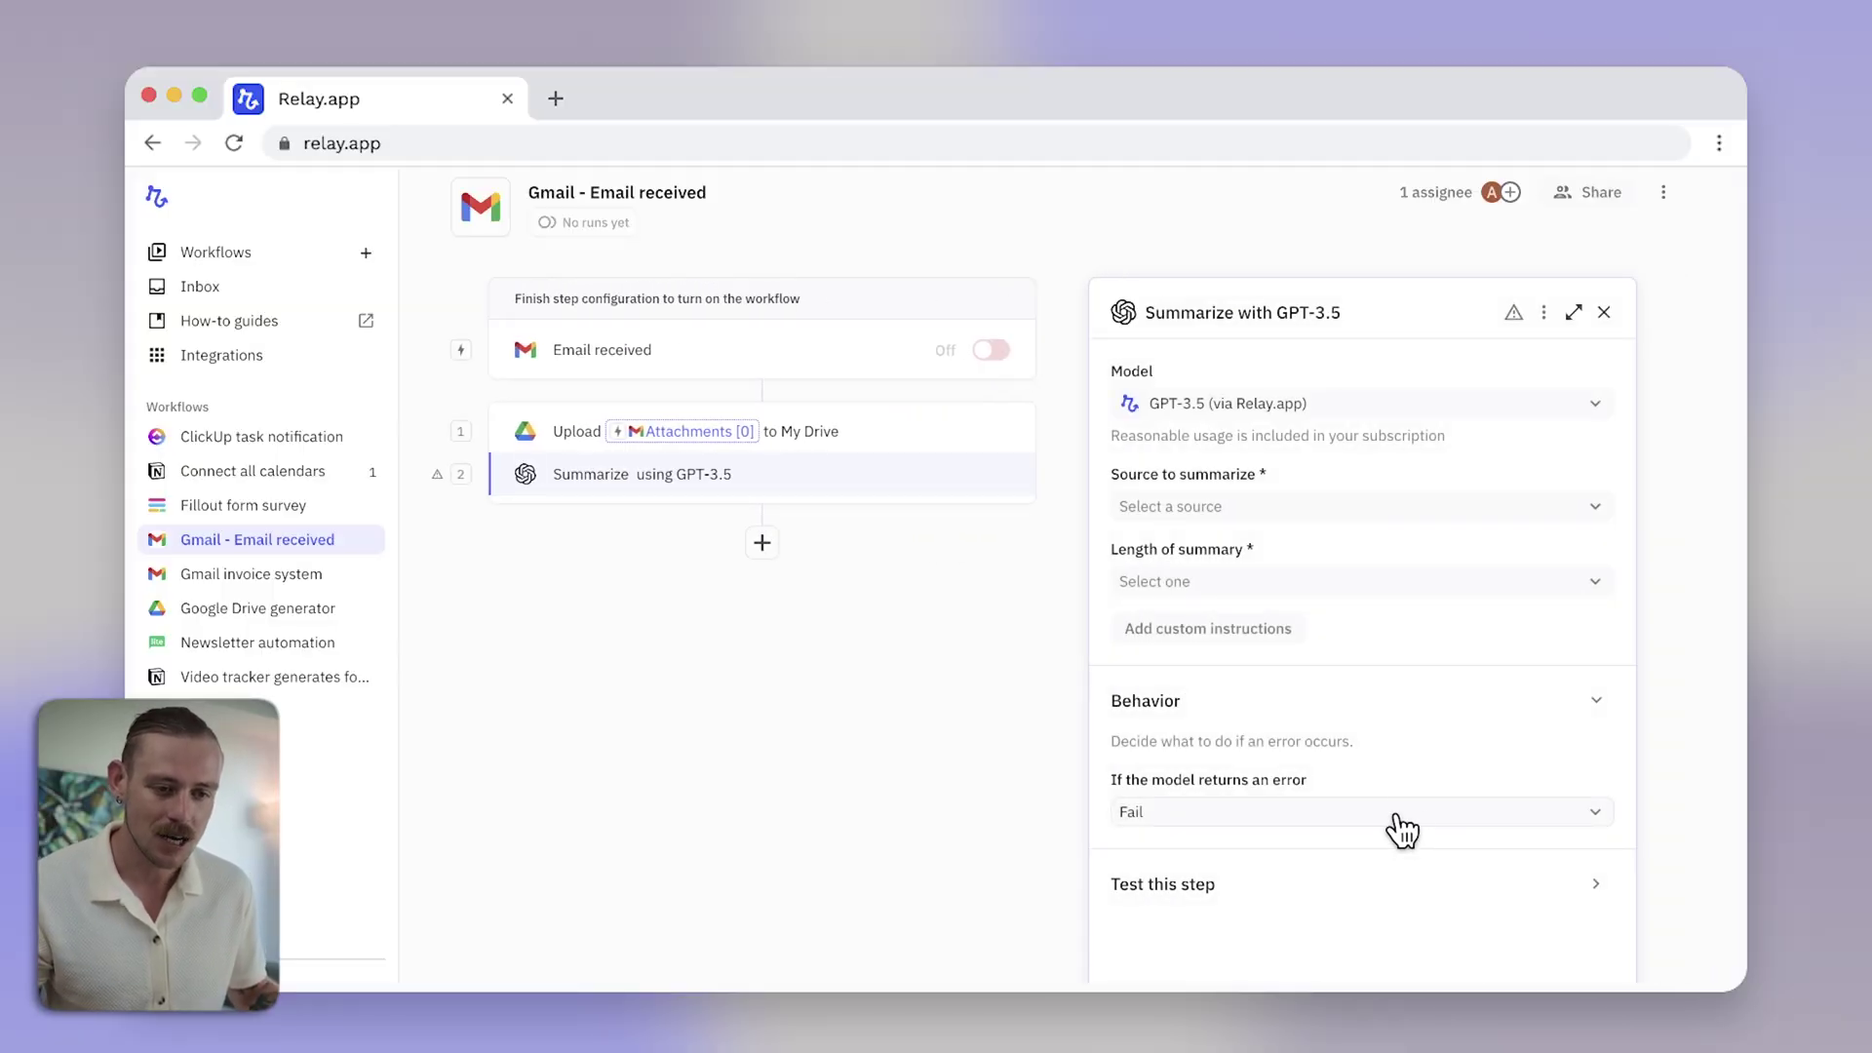
{"action": "left_click", "coordinate": [1604, 514]}
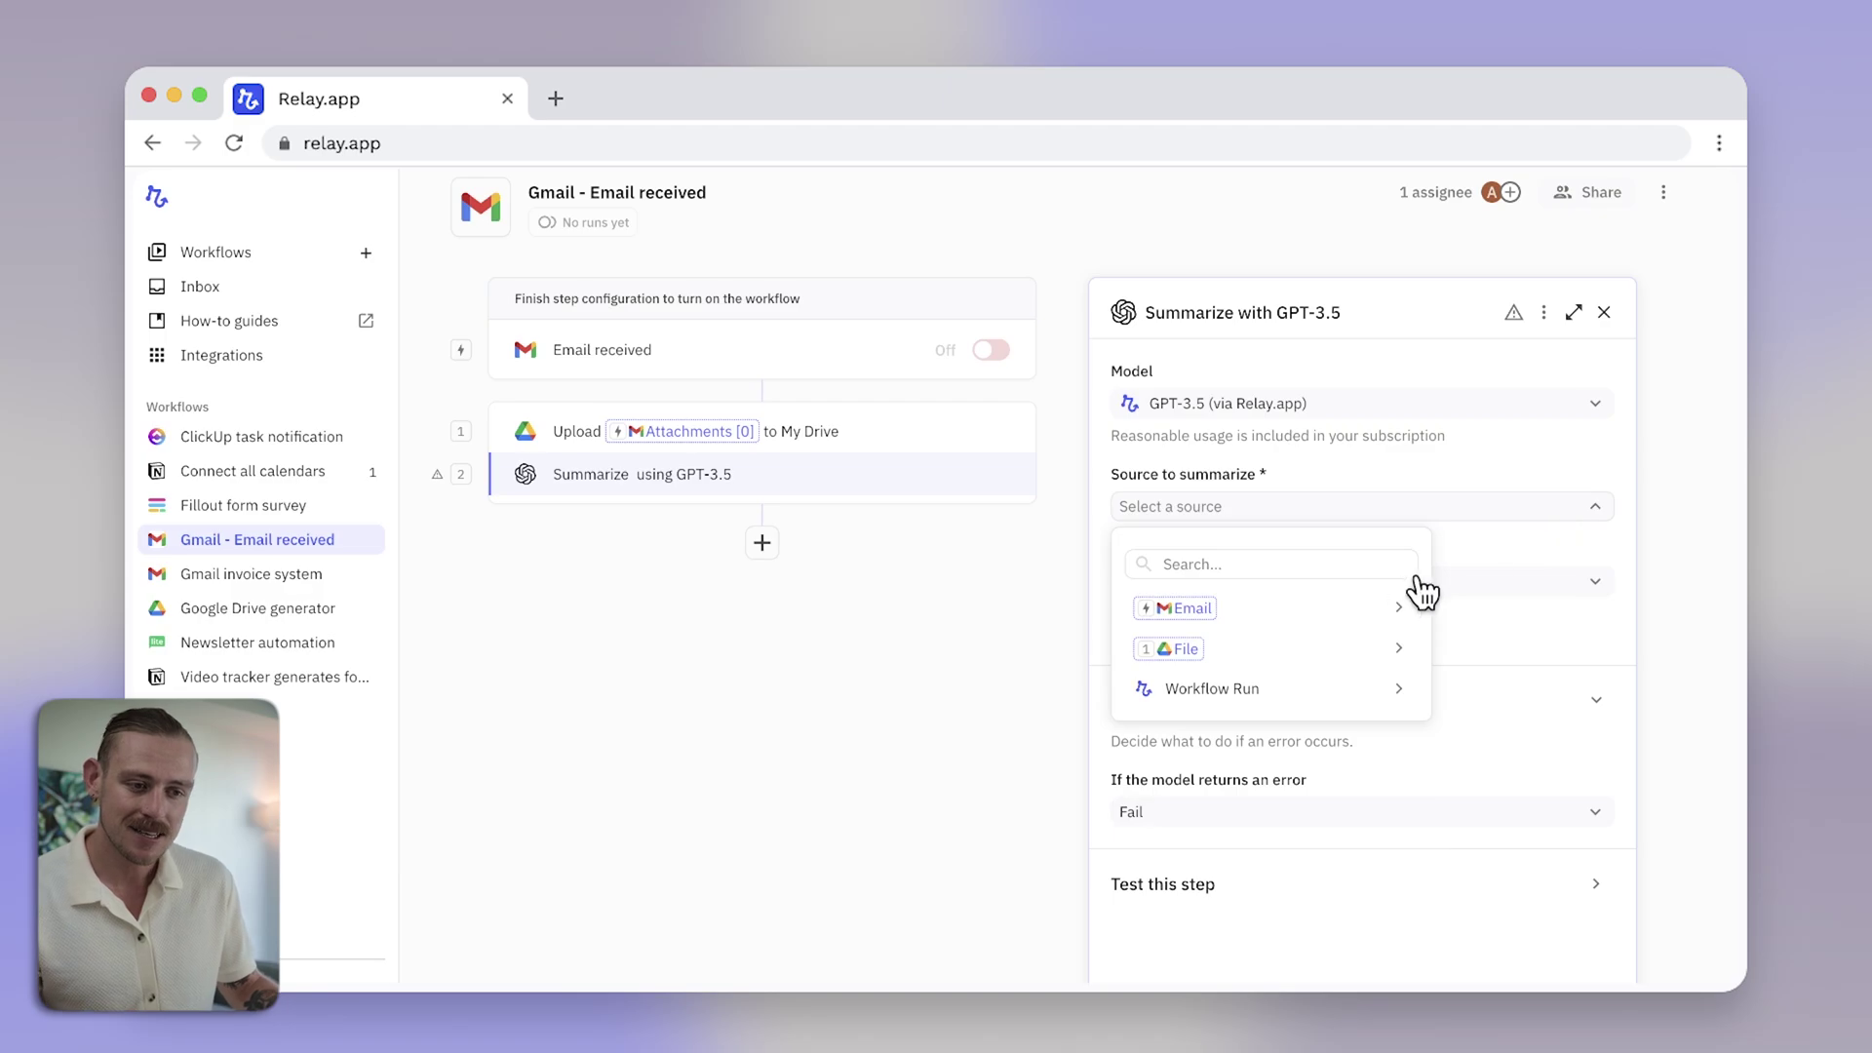
{"action": "mouse_move", "coordinate": [1346, 614]}
{"action": "left_click", "coordinate": [1521, 970]}
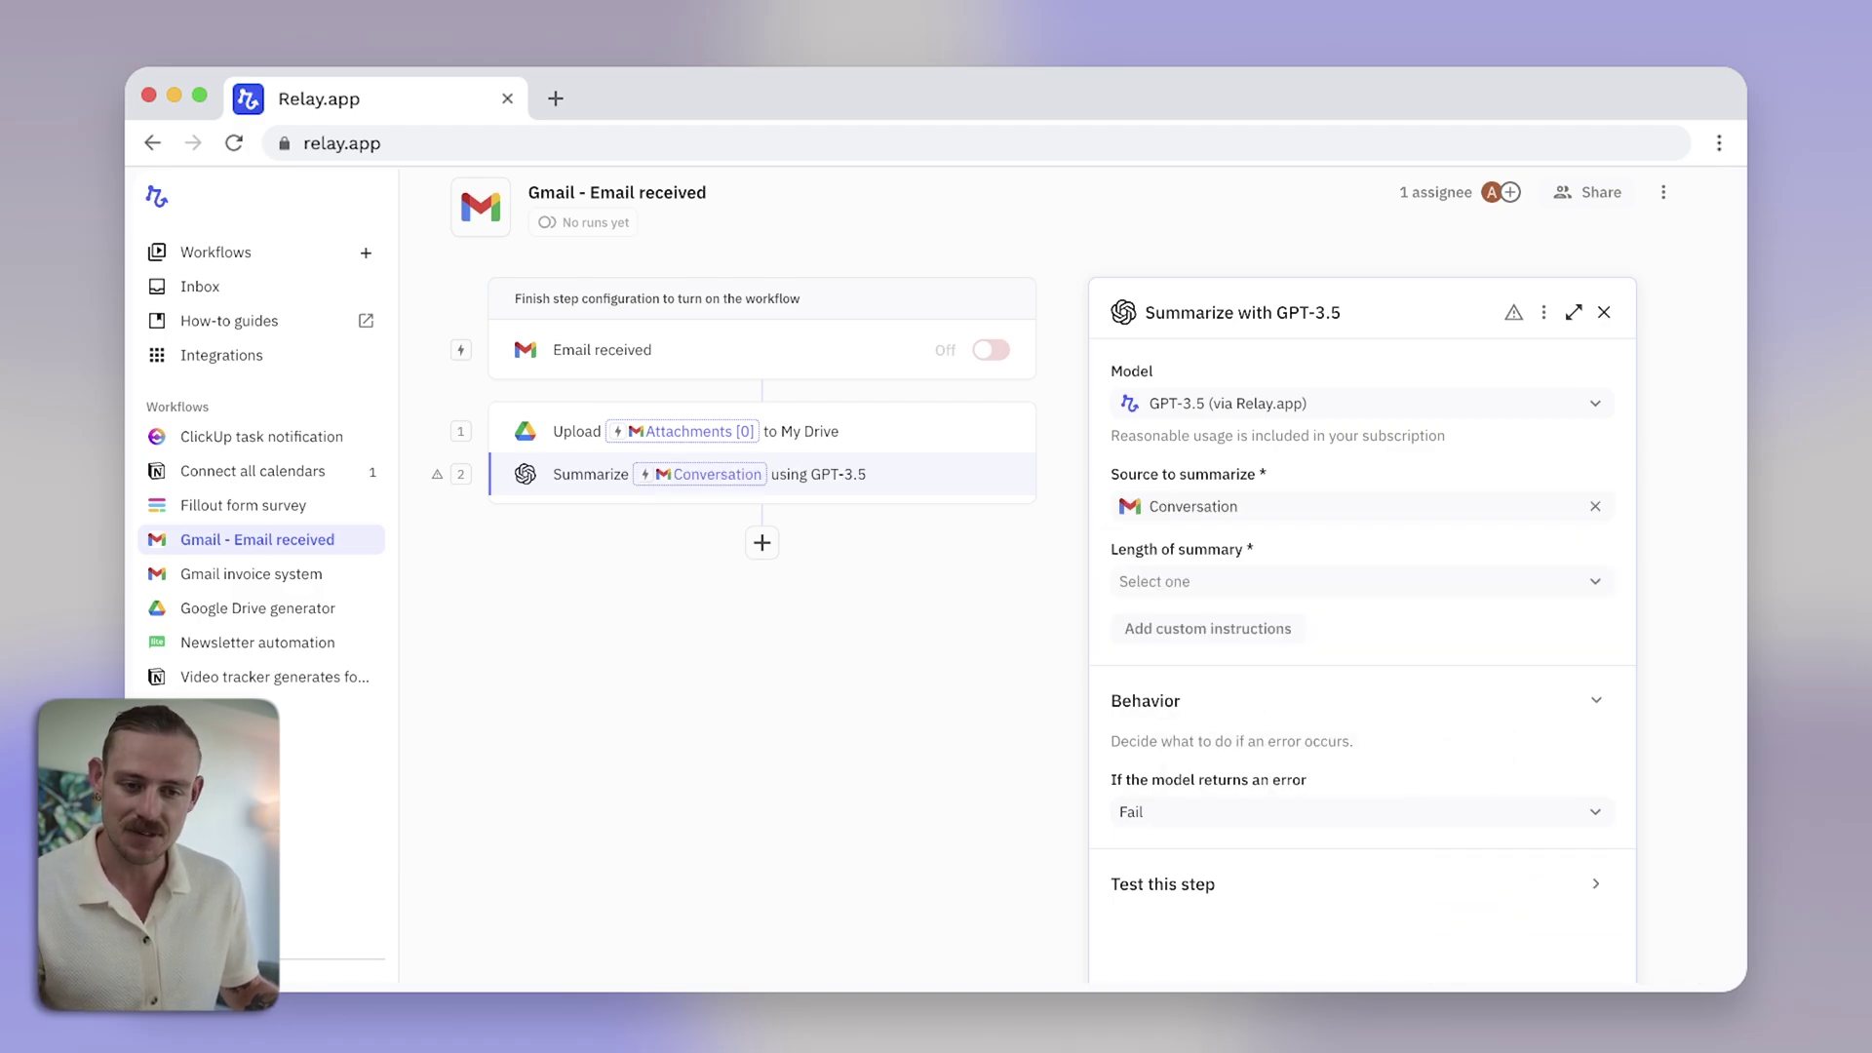
{"action": "left_click", "coordinate": [1598, 585]}
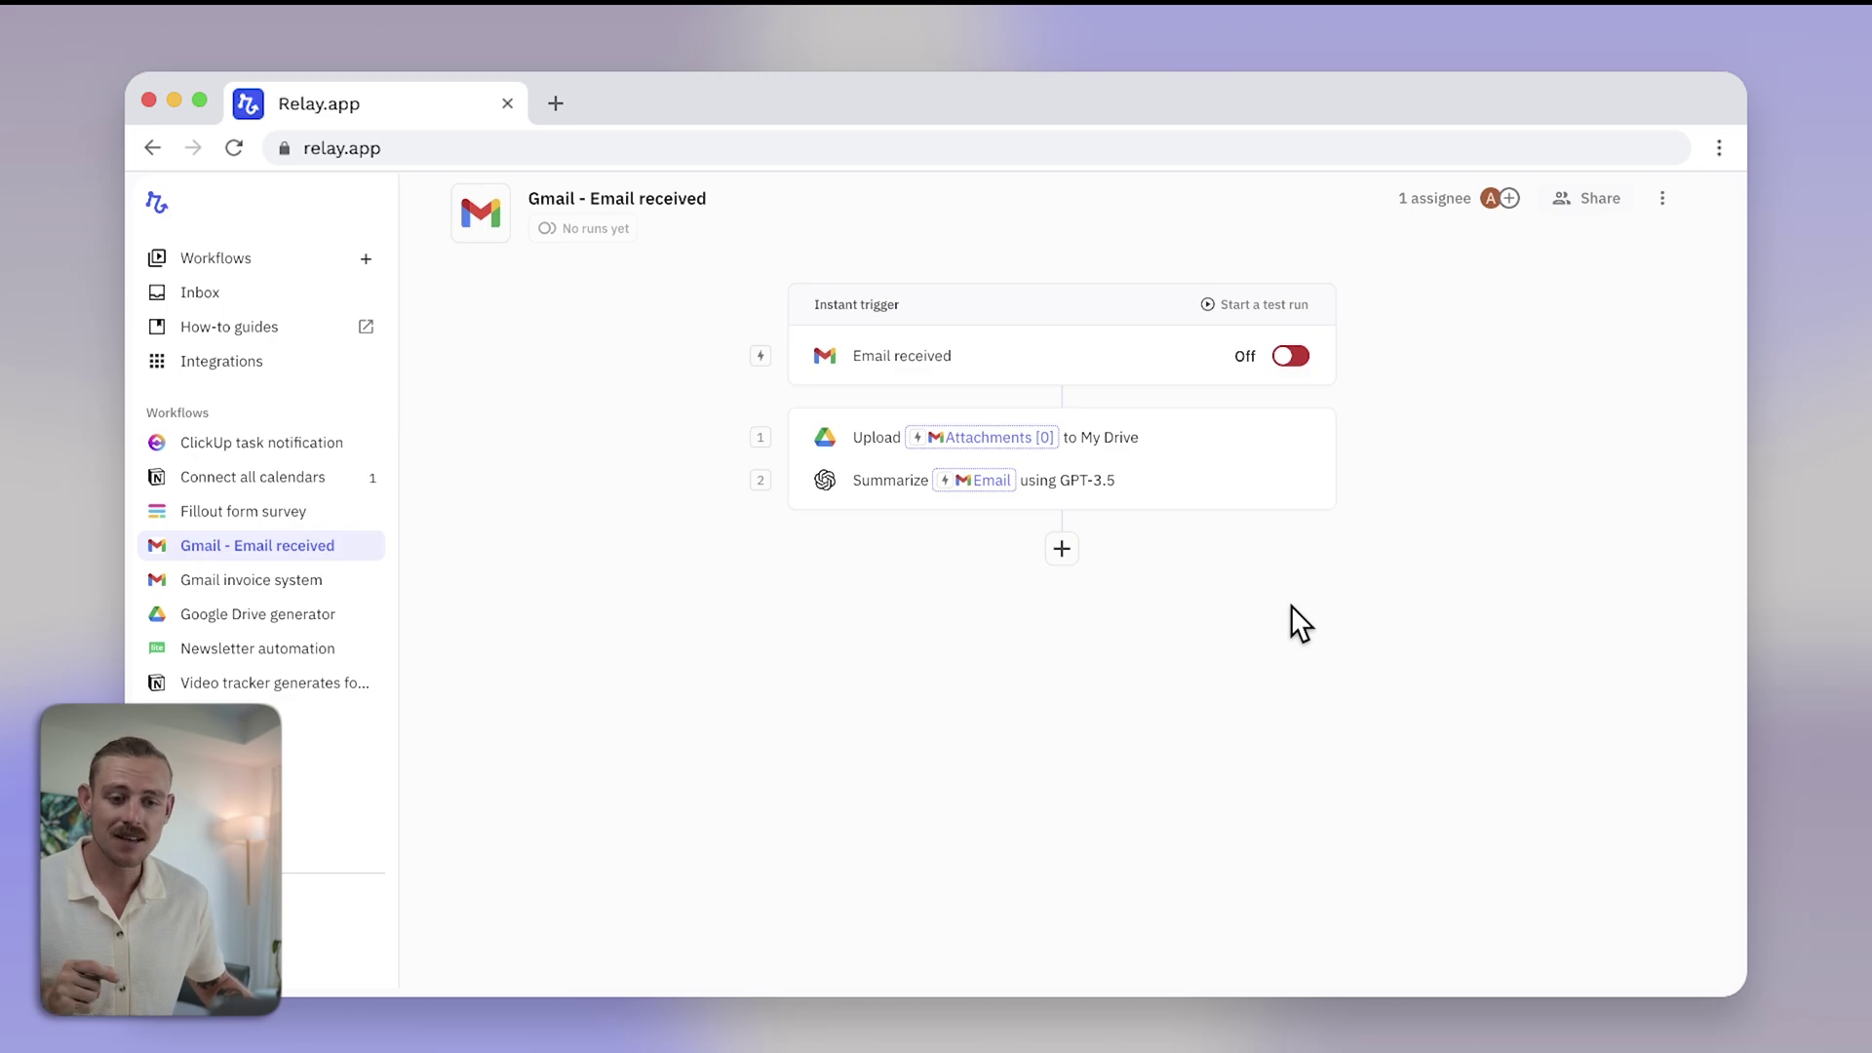
{"action": "left_click", "coordinate": [1065, 546]}
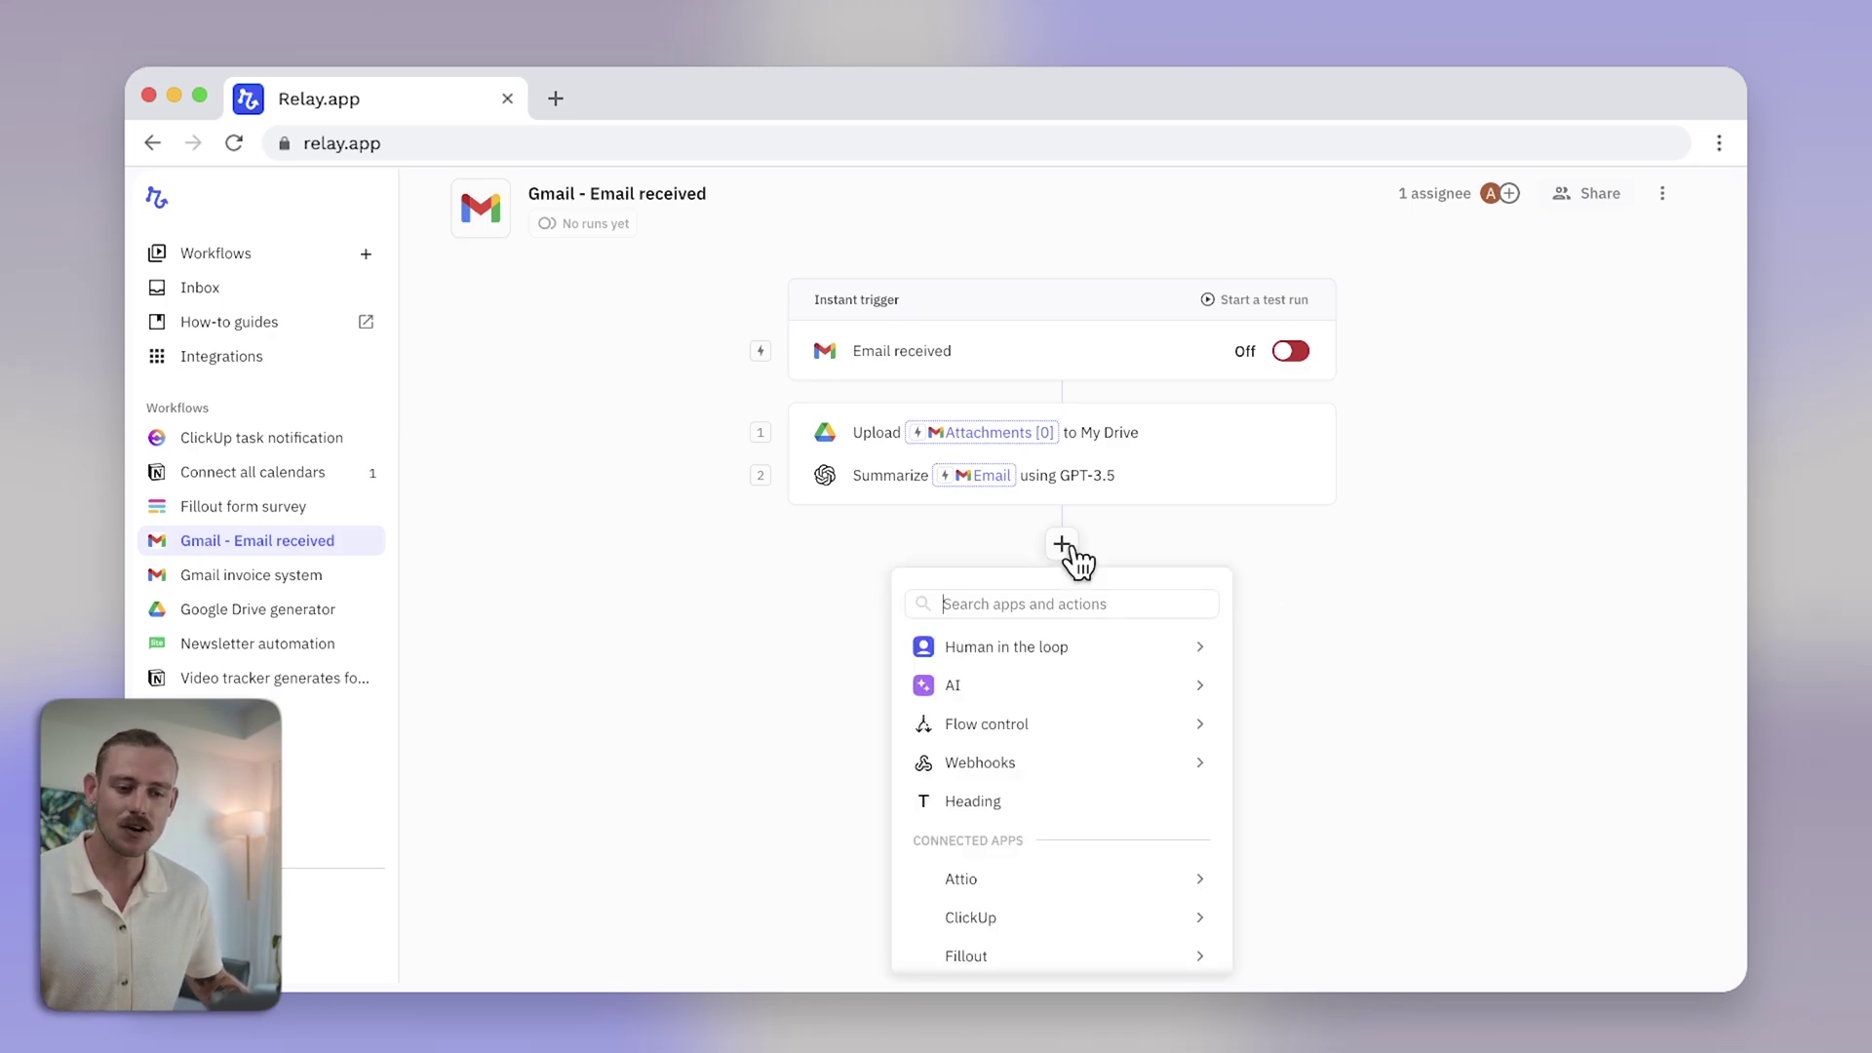
{"action": "mouse_move", "coordinate": [1078, 722]}
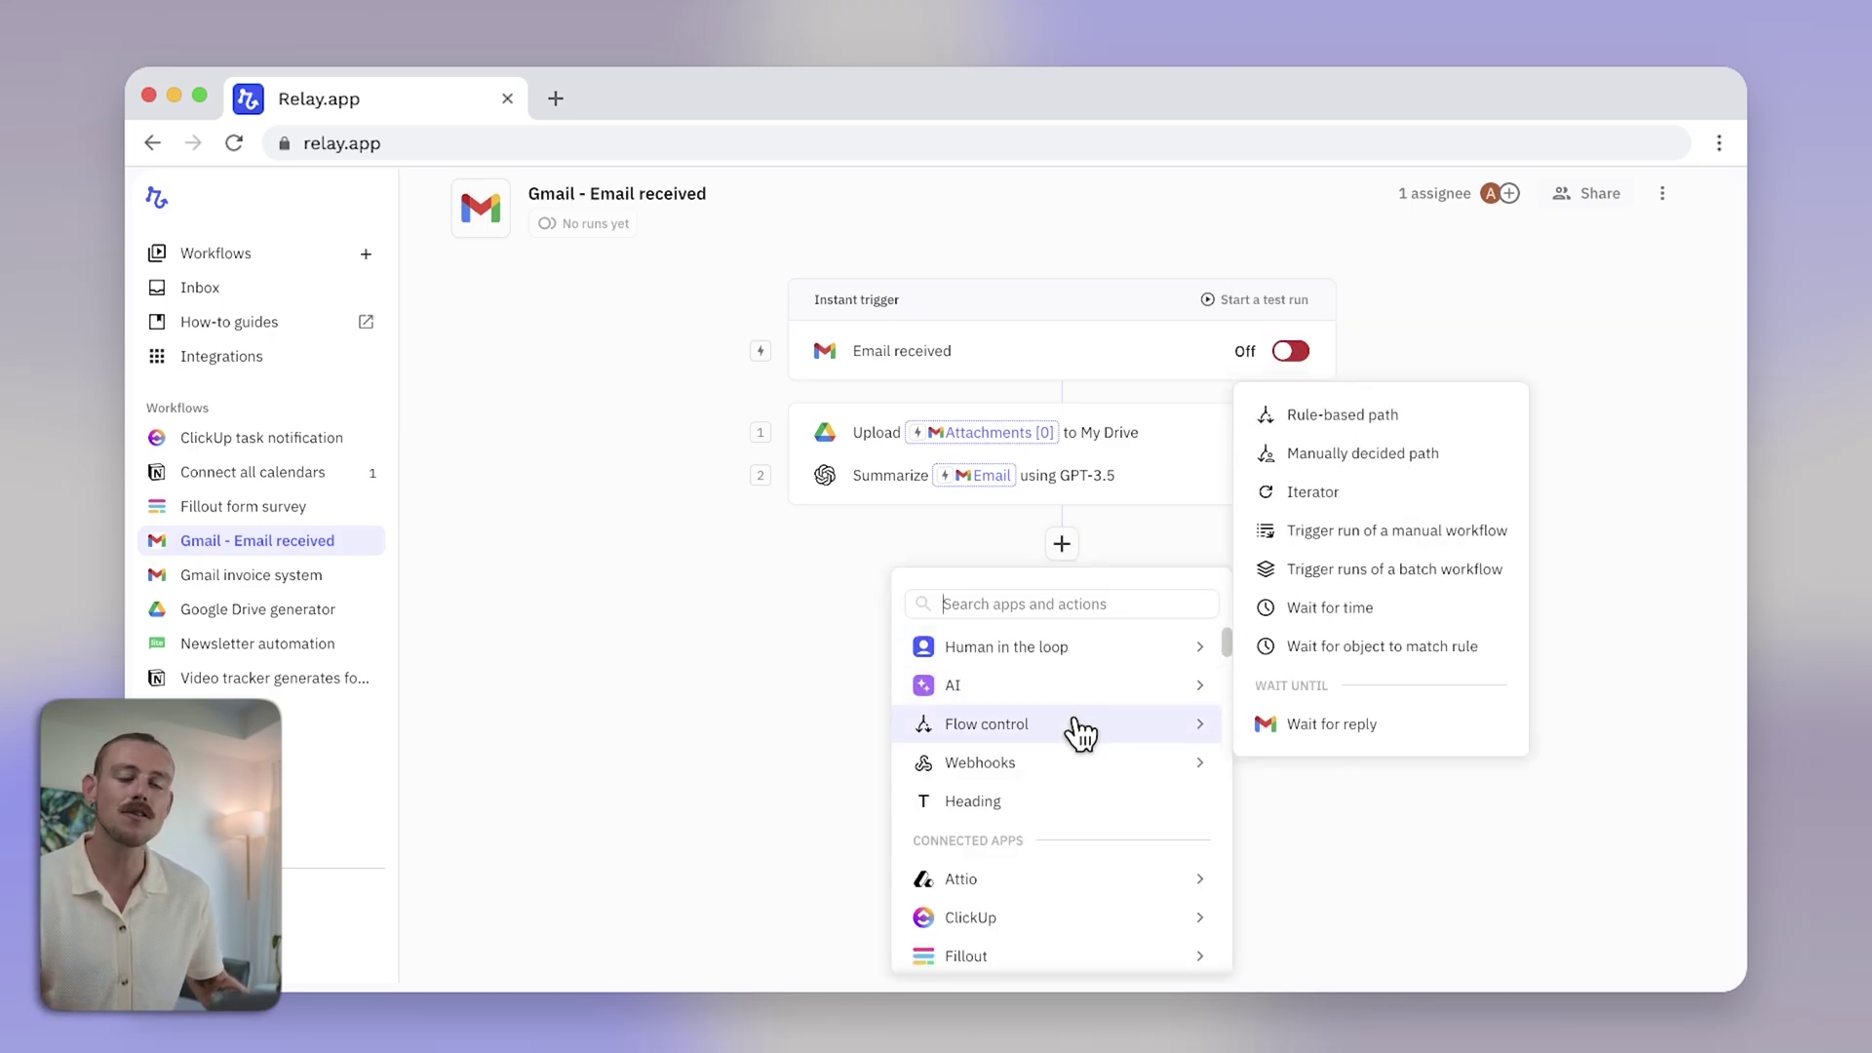
{"action": "left_click", "coordinate": [1390, 421]}
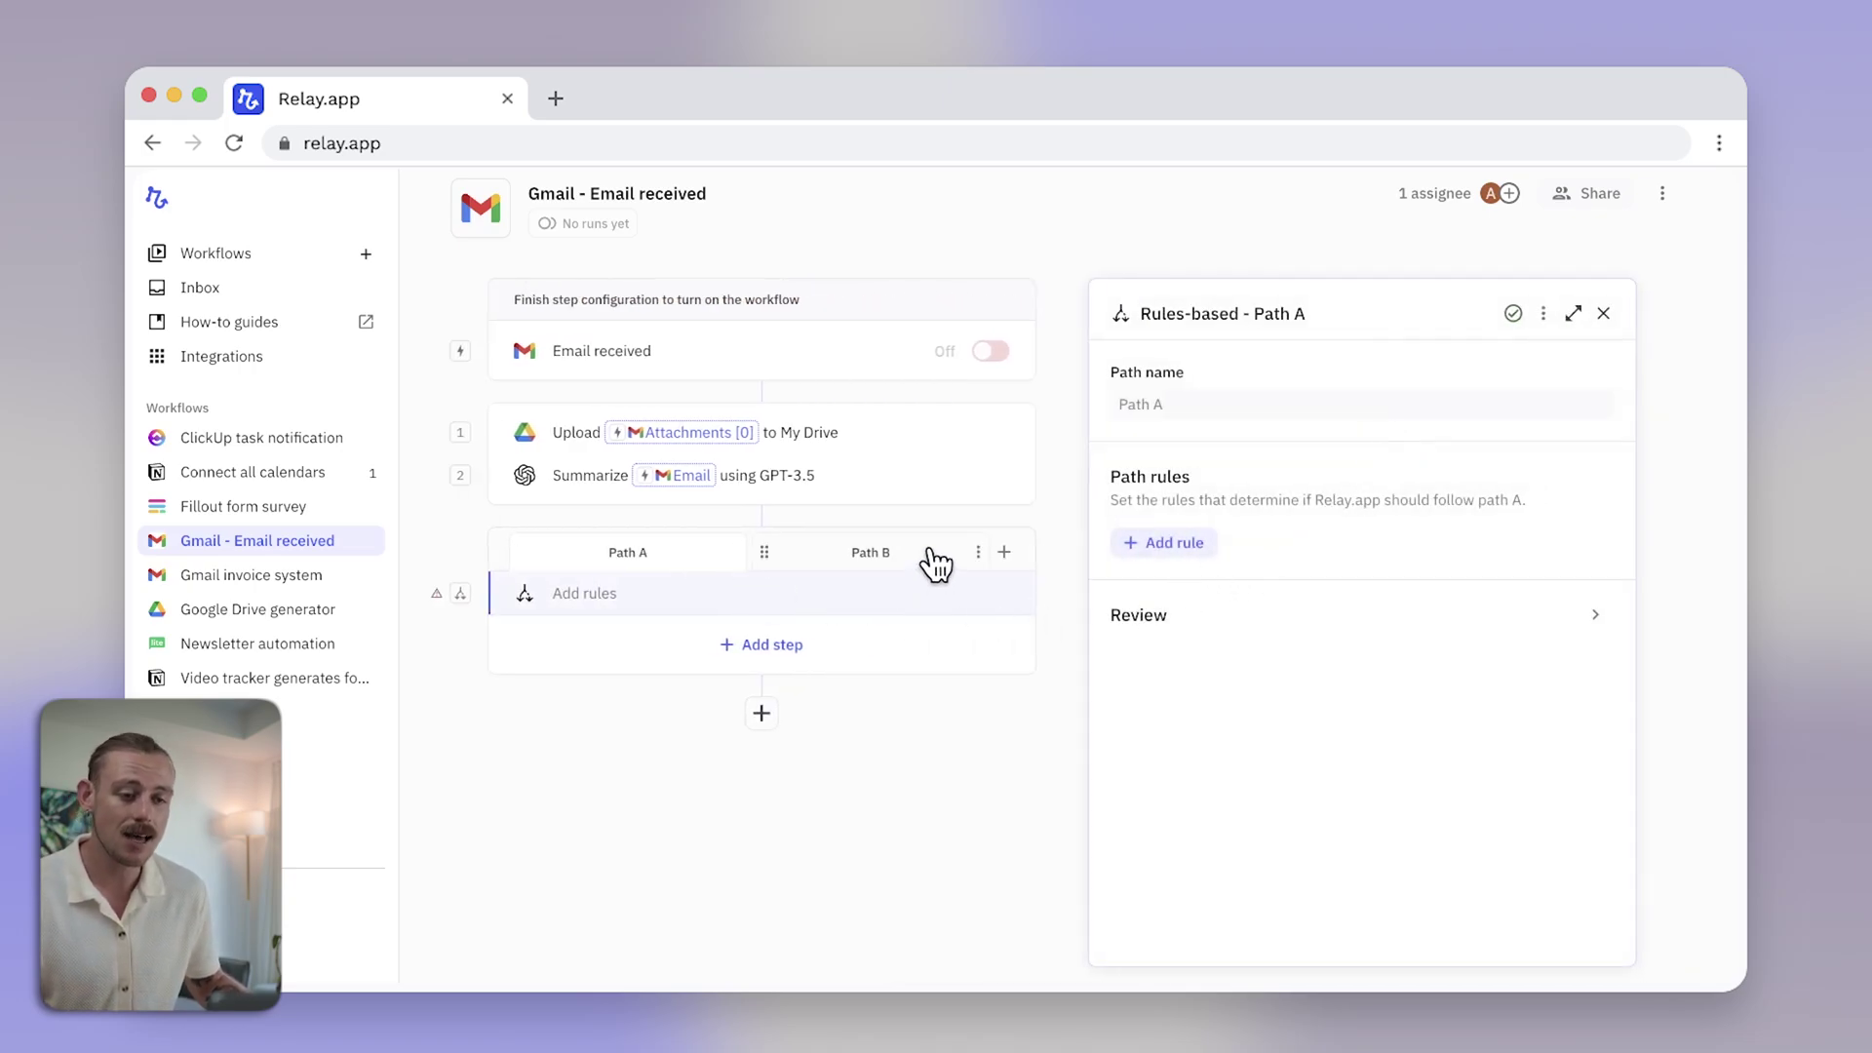
{"action": "left_click", "coordinate": [1173, 545]}
{"action": "mouse_move", "coordinate": [1287, 653]}
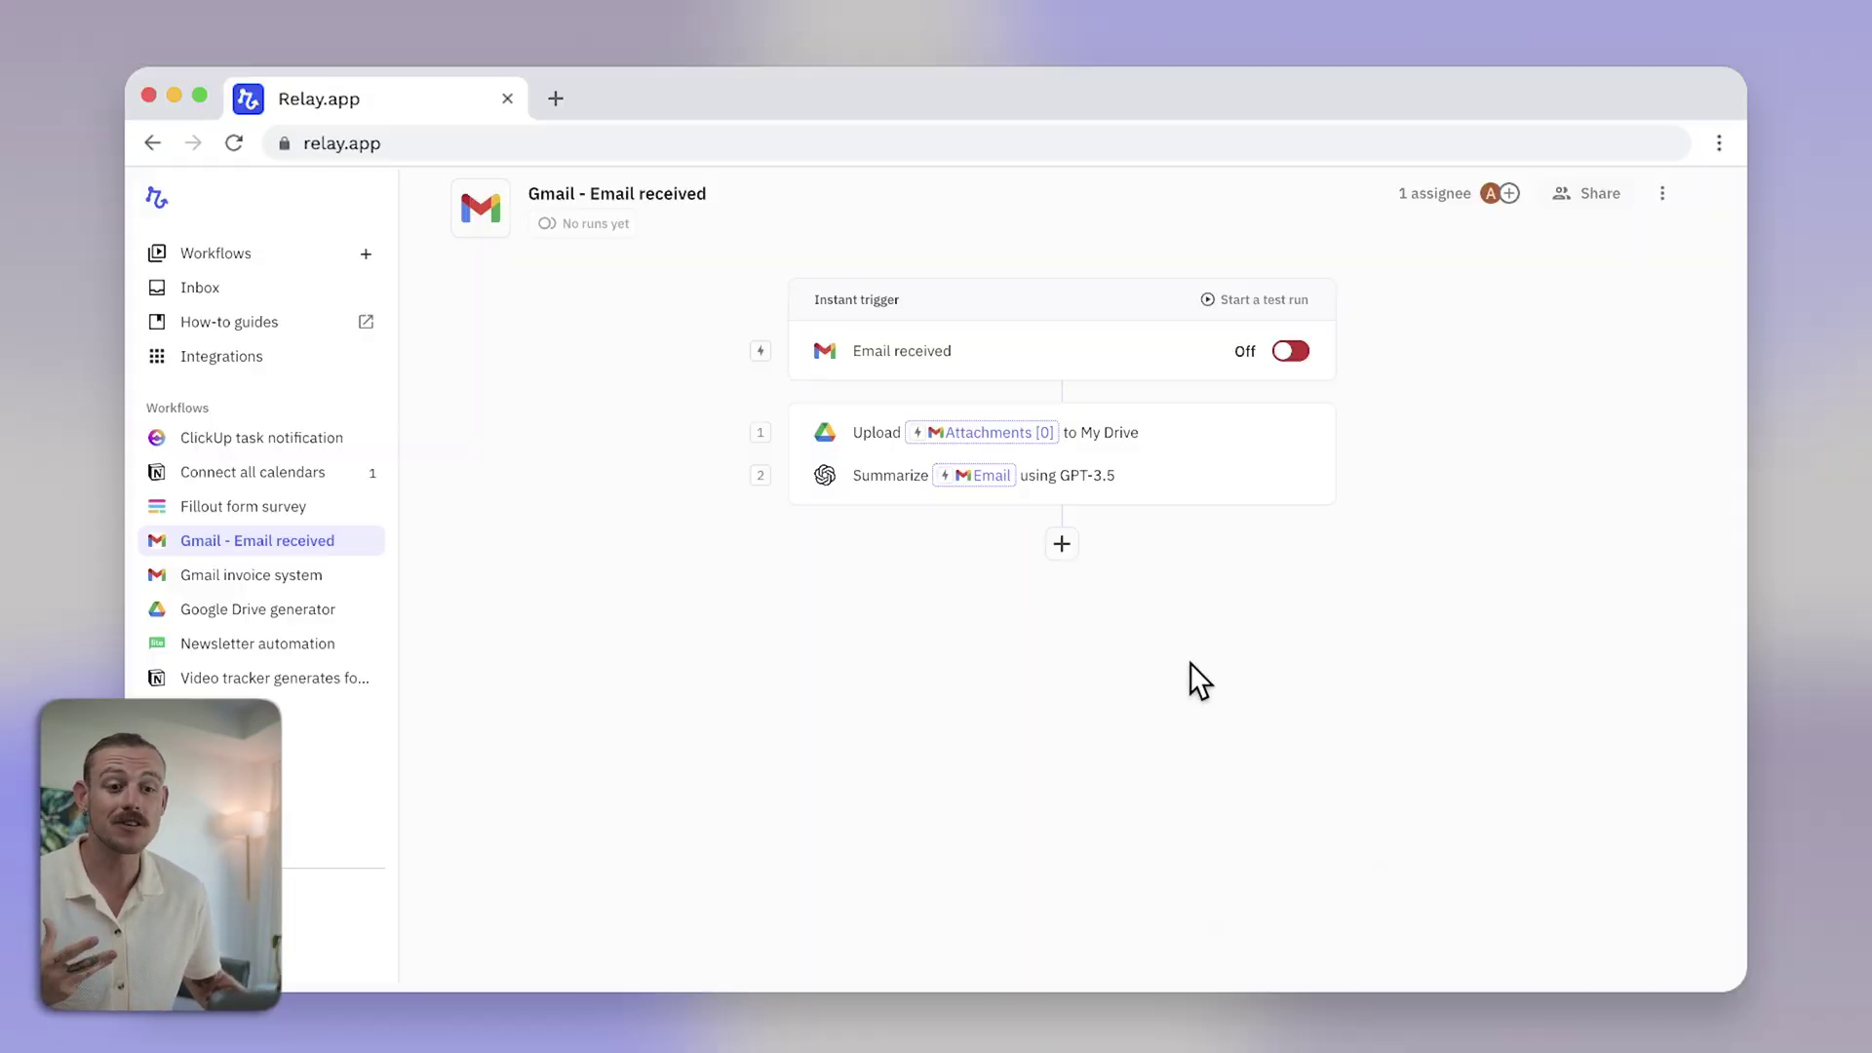
- Insert a 'Get approval to continue the run' step before the upload, requested by Email
{"action": "mouse_move", "coordinate": [1066, 400]}
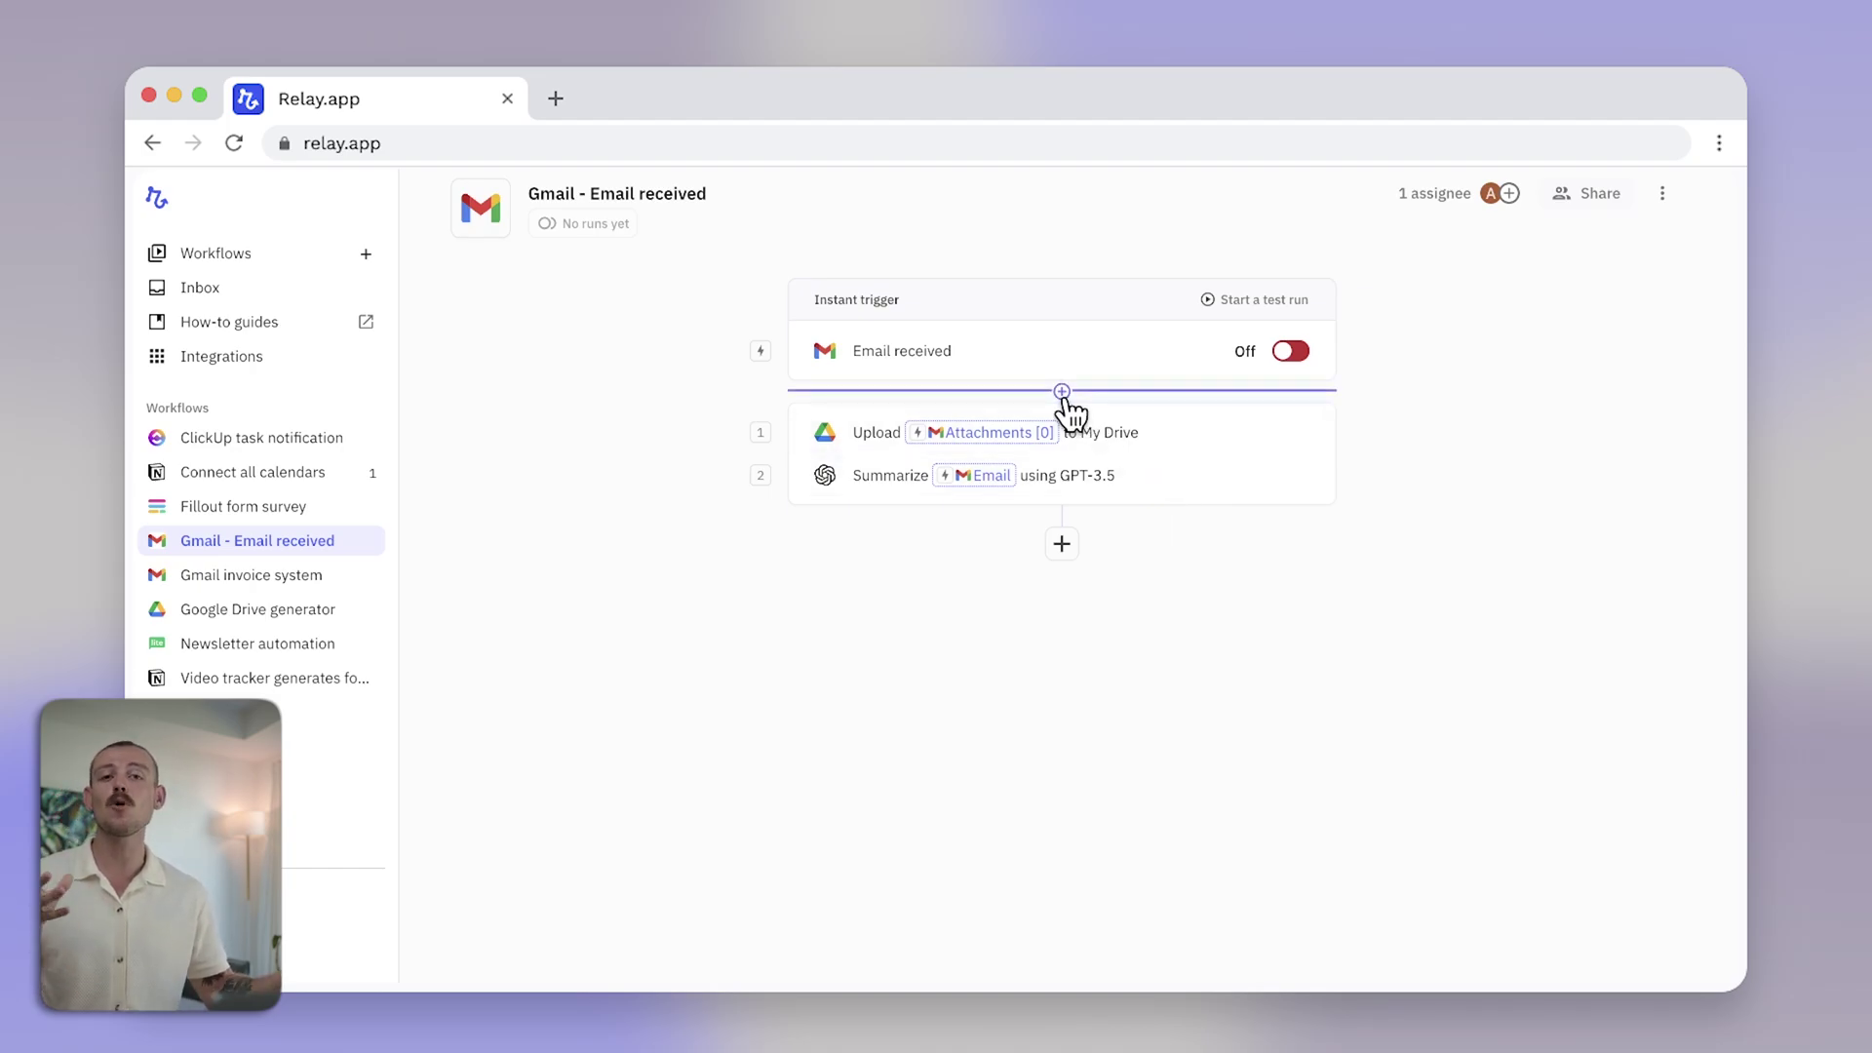
{"action": "left_click", "coordinate": [1063, 393]}
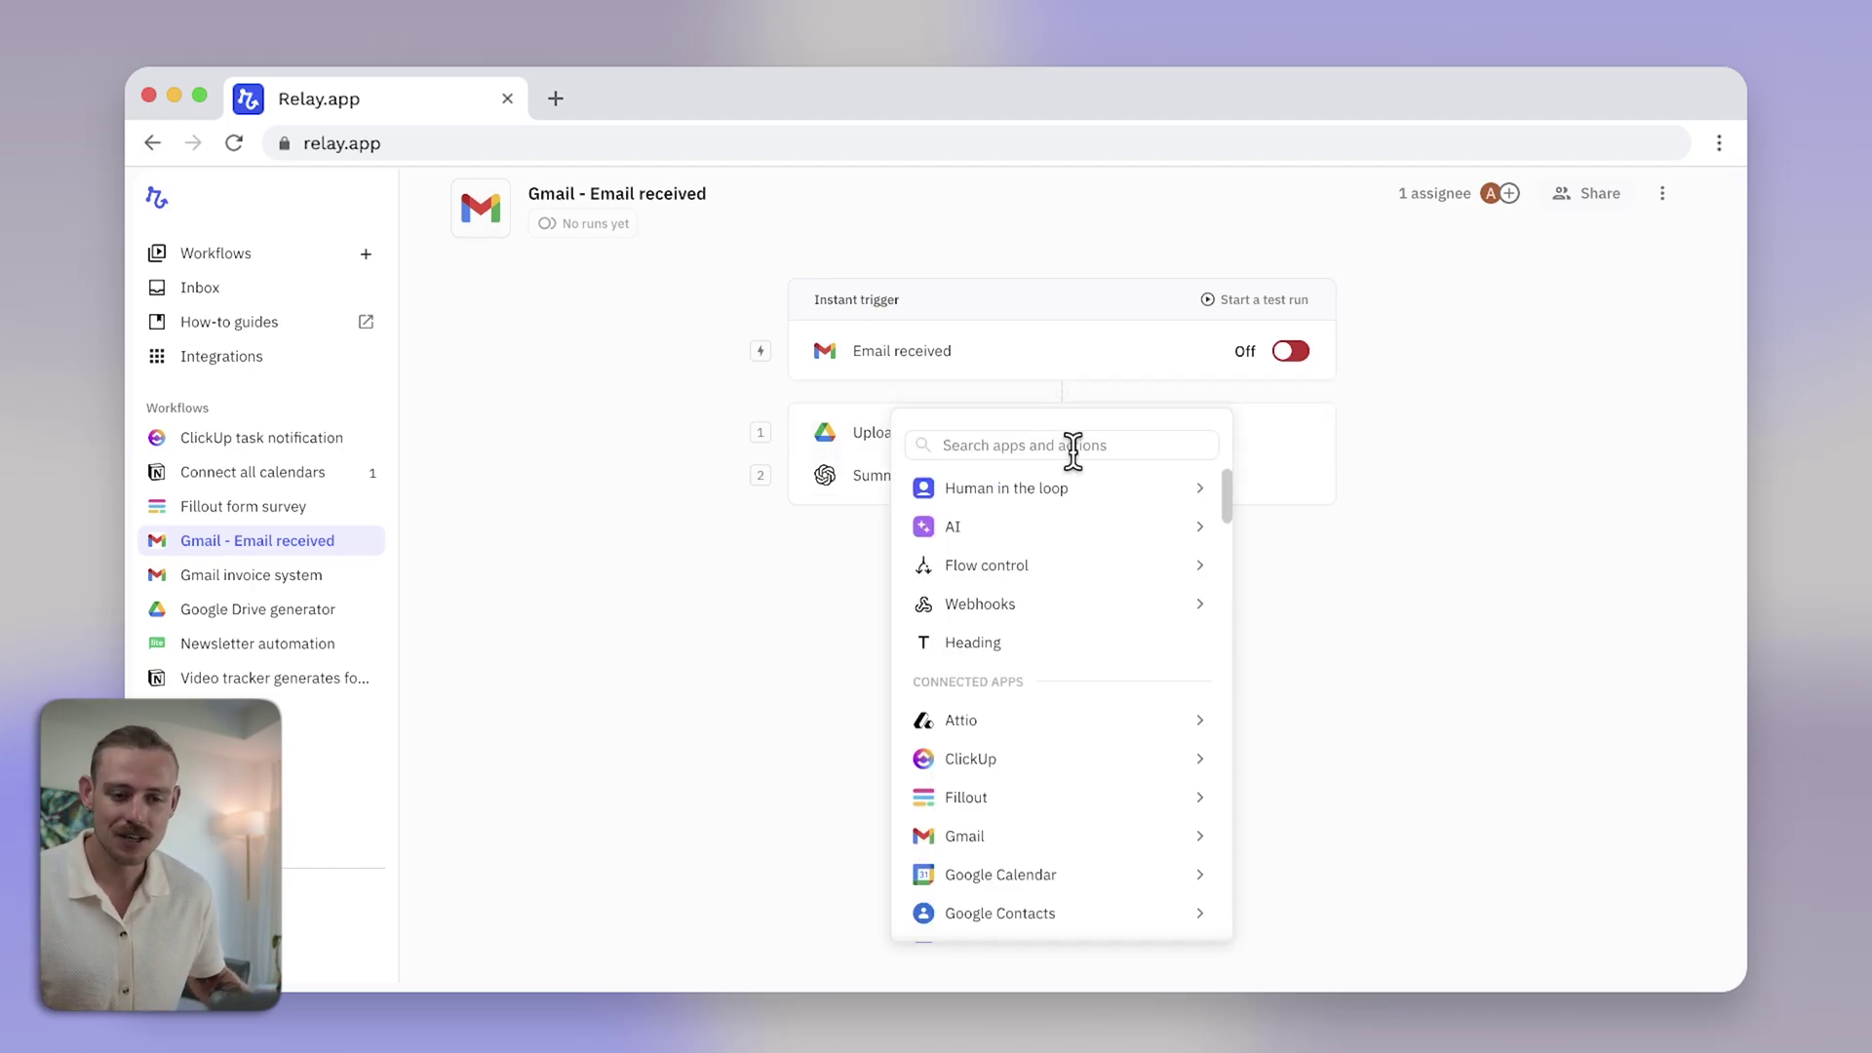
{"action": "mouse_move", "coordinate": [1084, 493]}
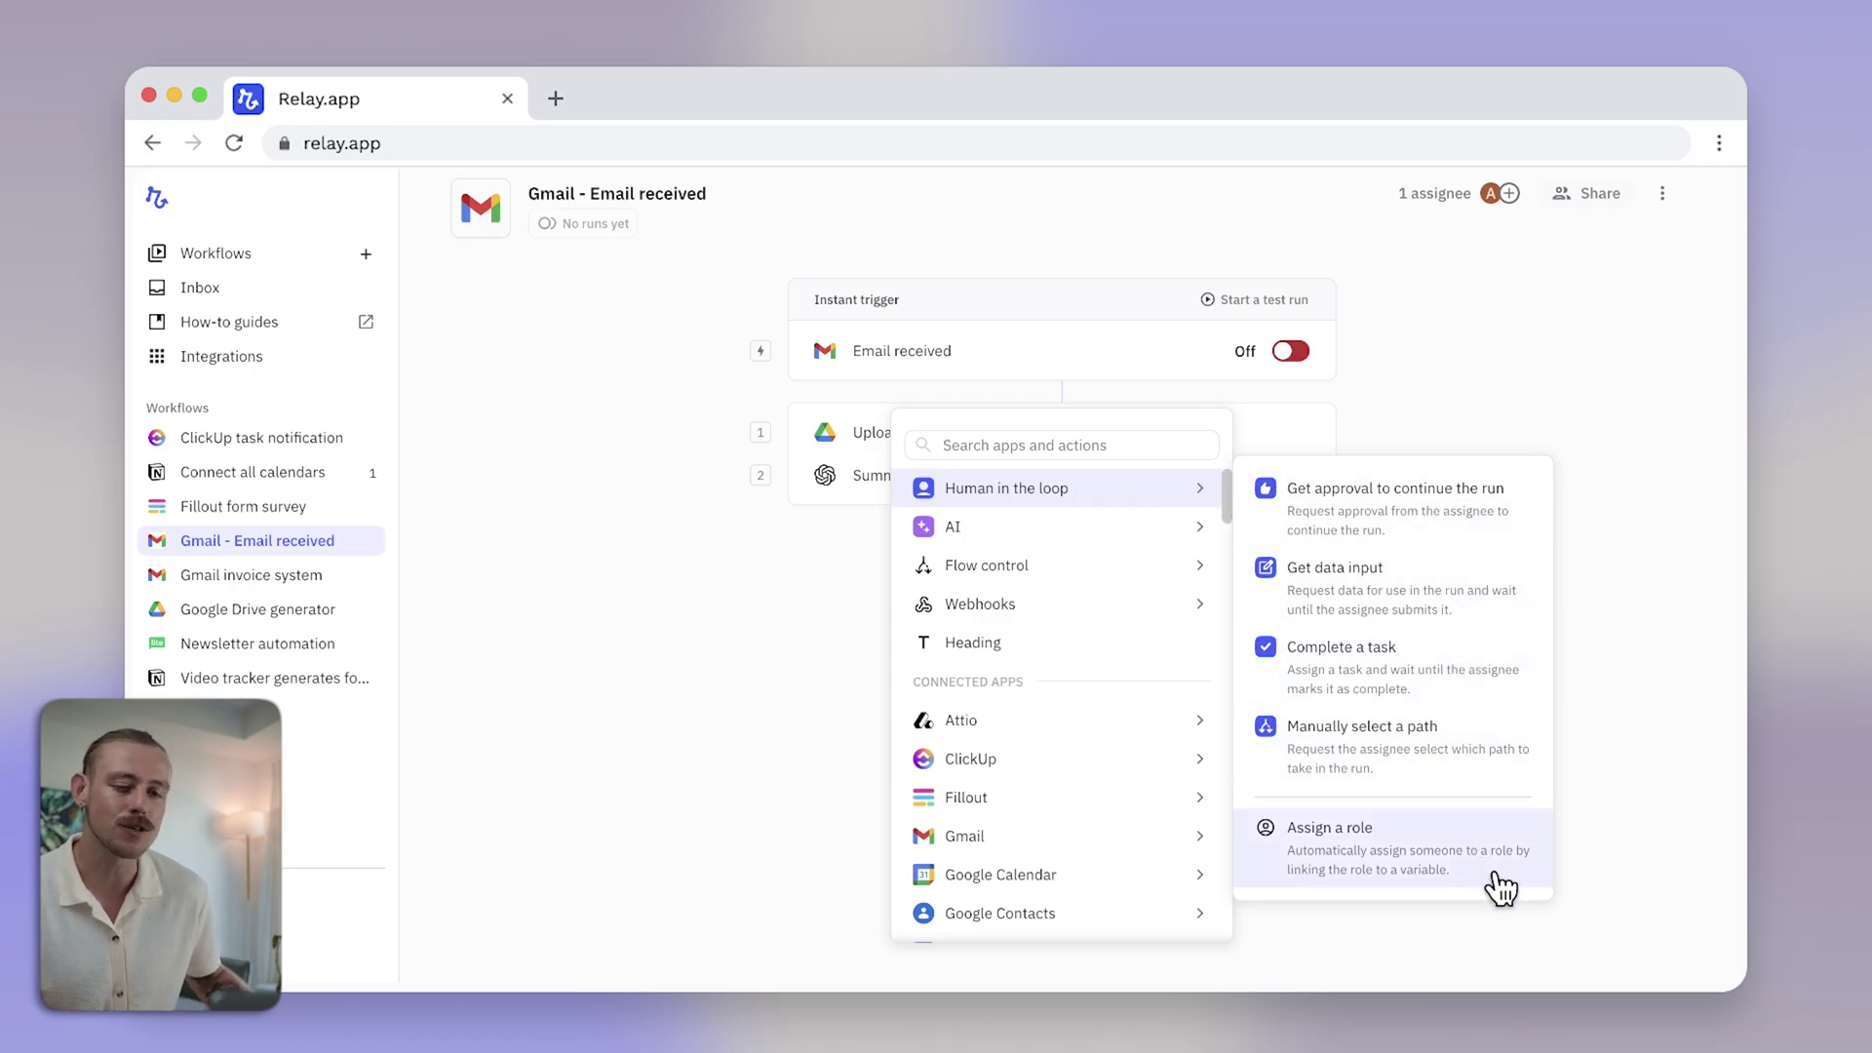
{"action": "left_click", "coordinate": [1438, 547]}
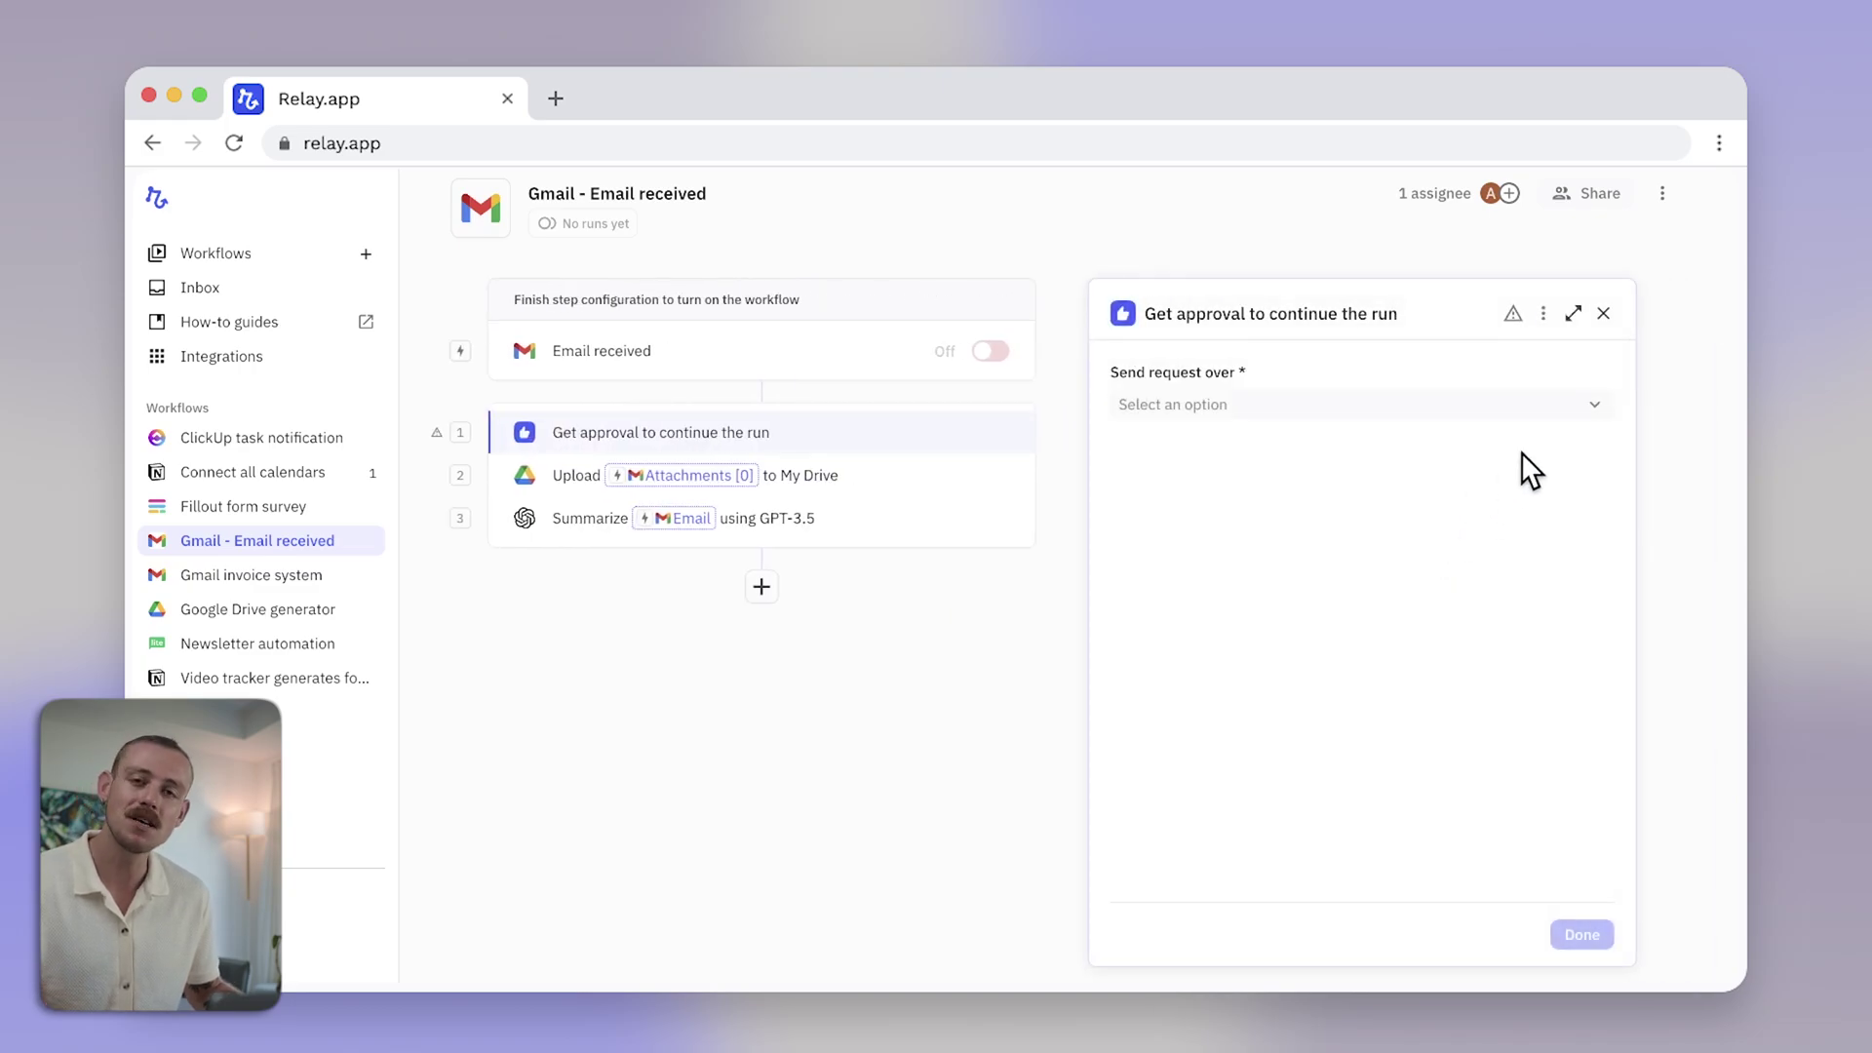
{"action": "left_click", "coordinate": [1563, 427]}
{"action": "left_click", "coordinate": [1441, 454]}
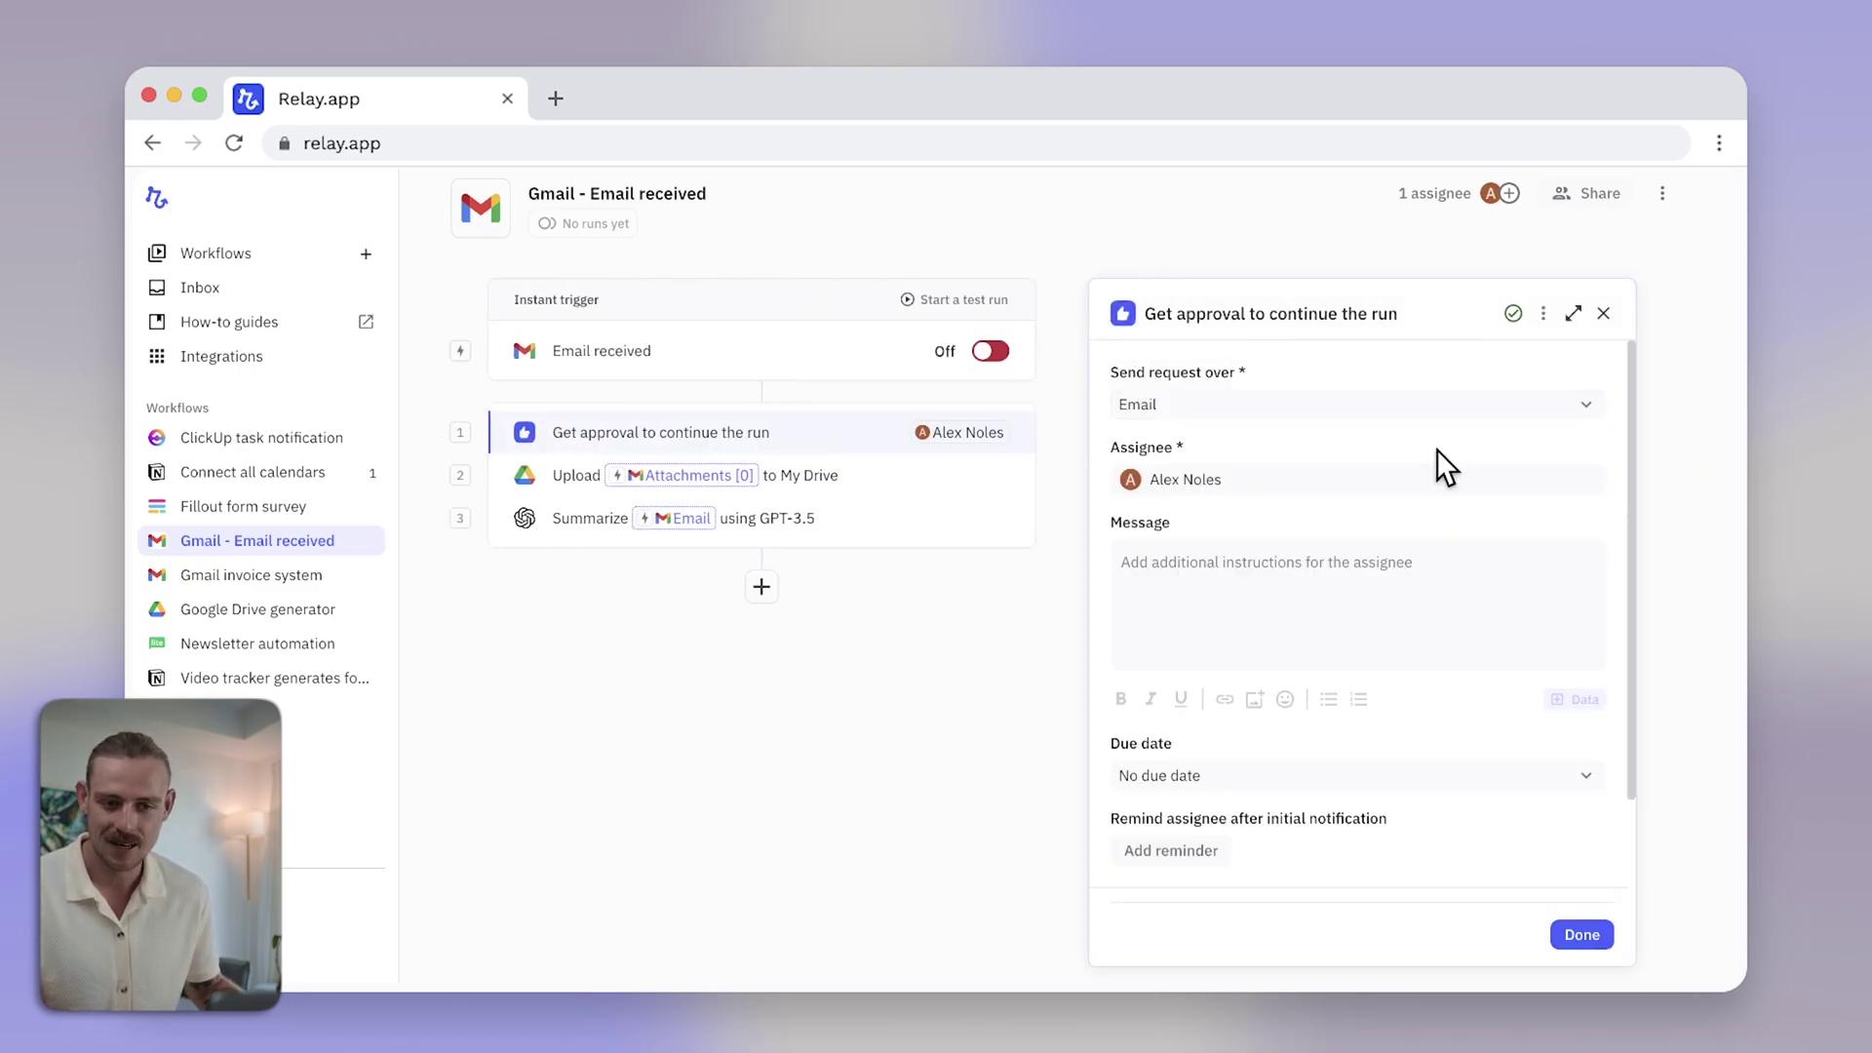
- Write the approval message starting 'Hi' and insert the Conversation's Email URL
{"action": "left_click", "coordinate": [1338, 564]}
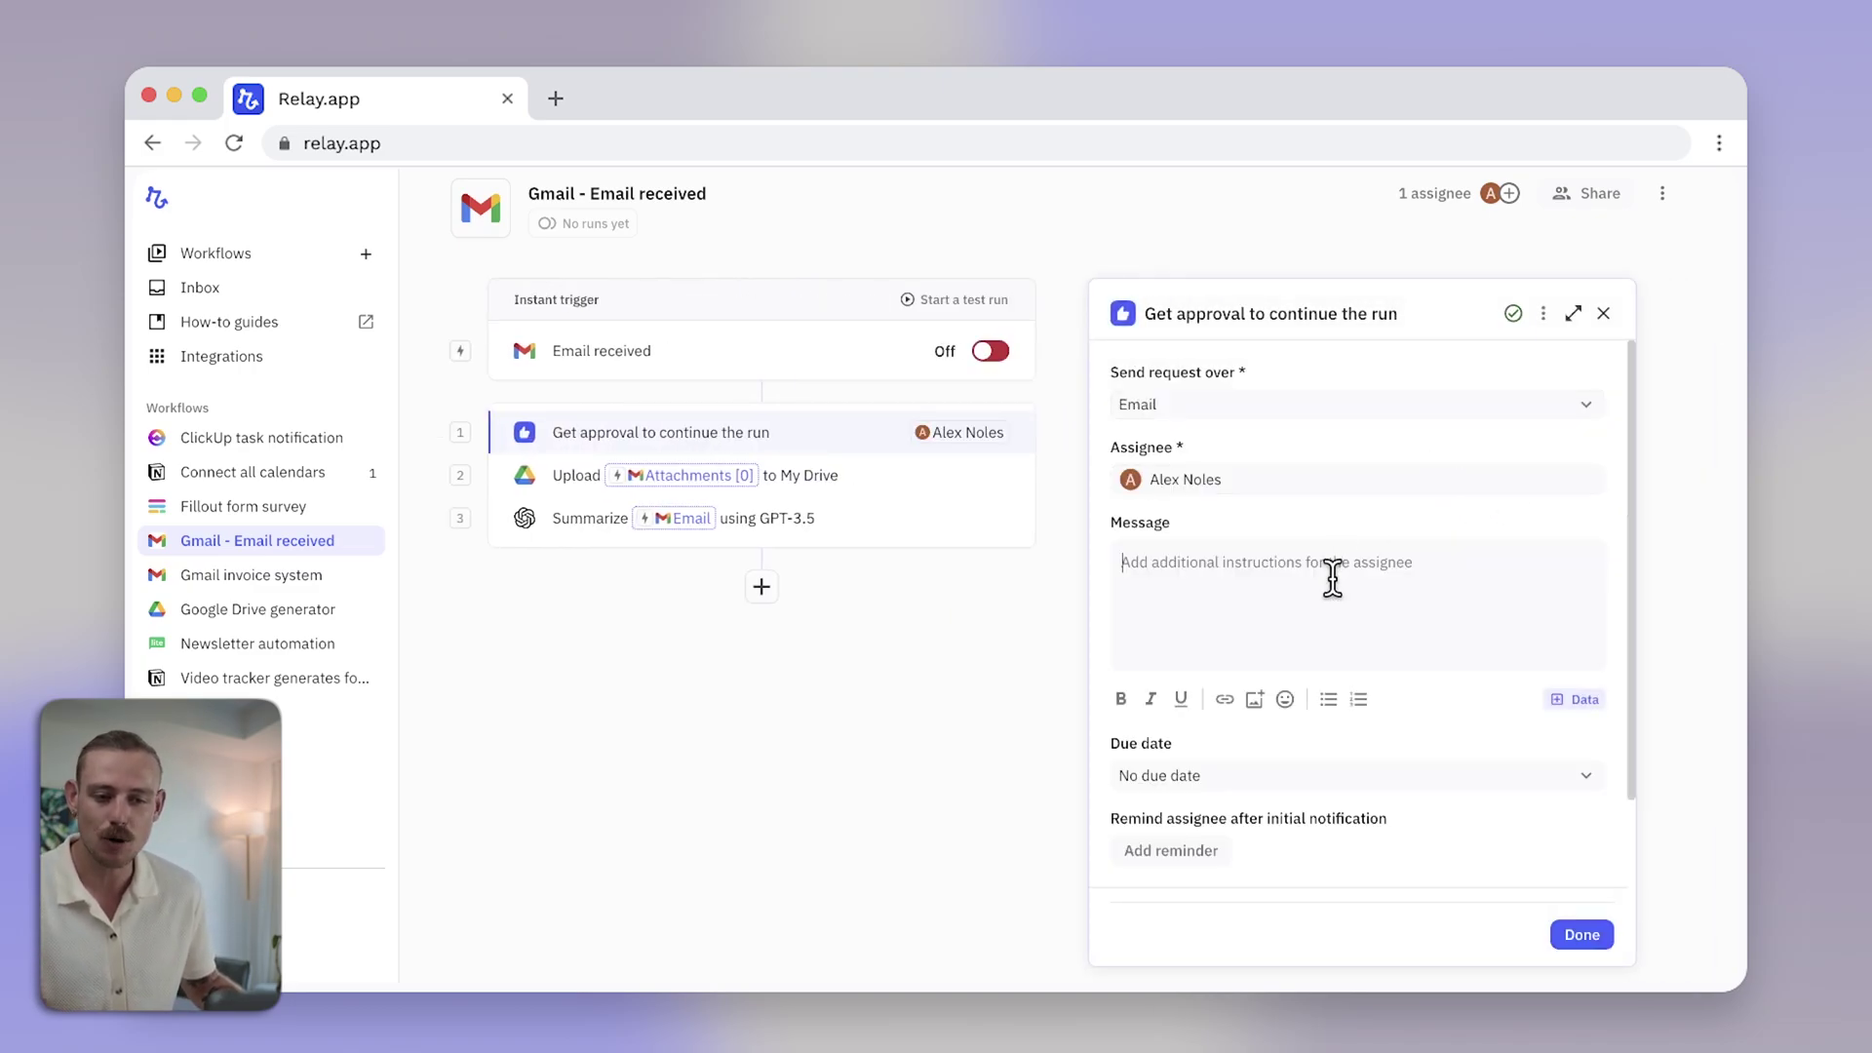
{"action": "type", "text": "Hi Alex"}
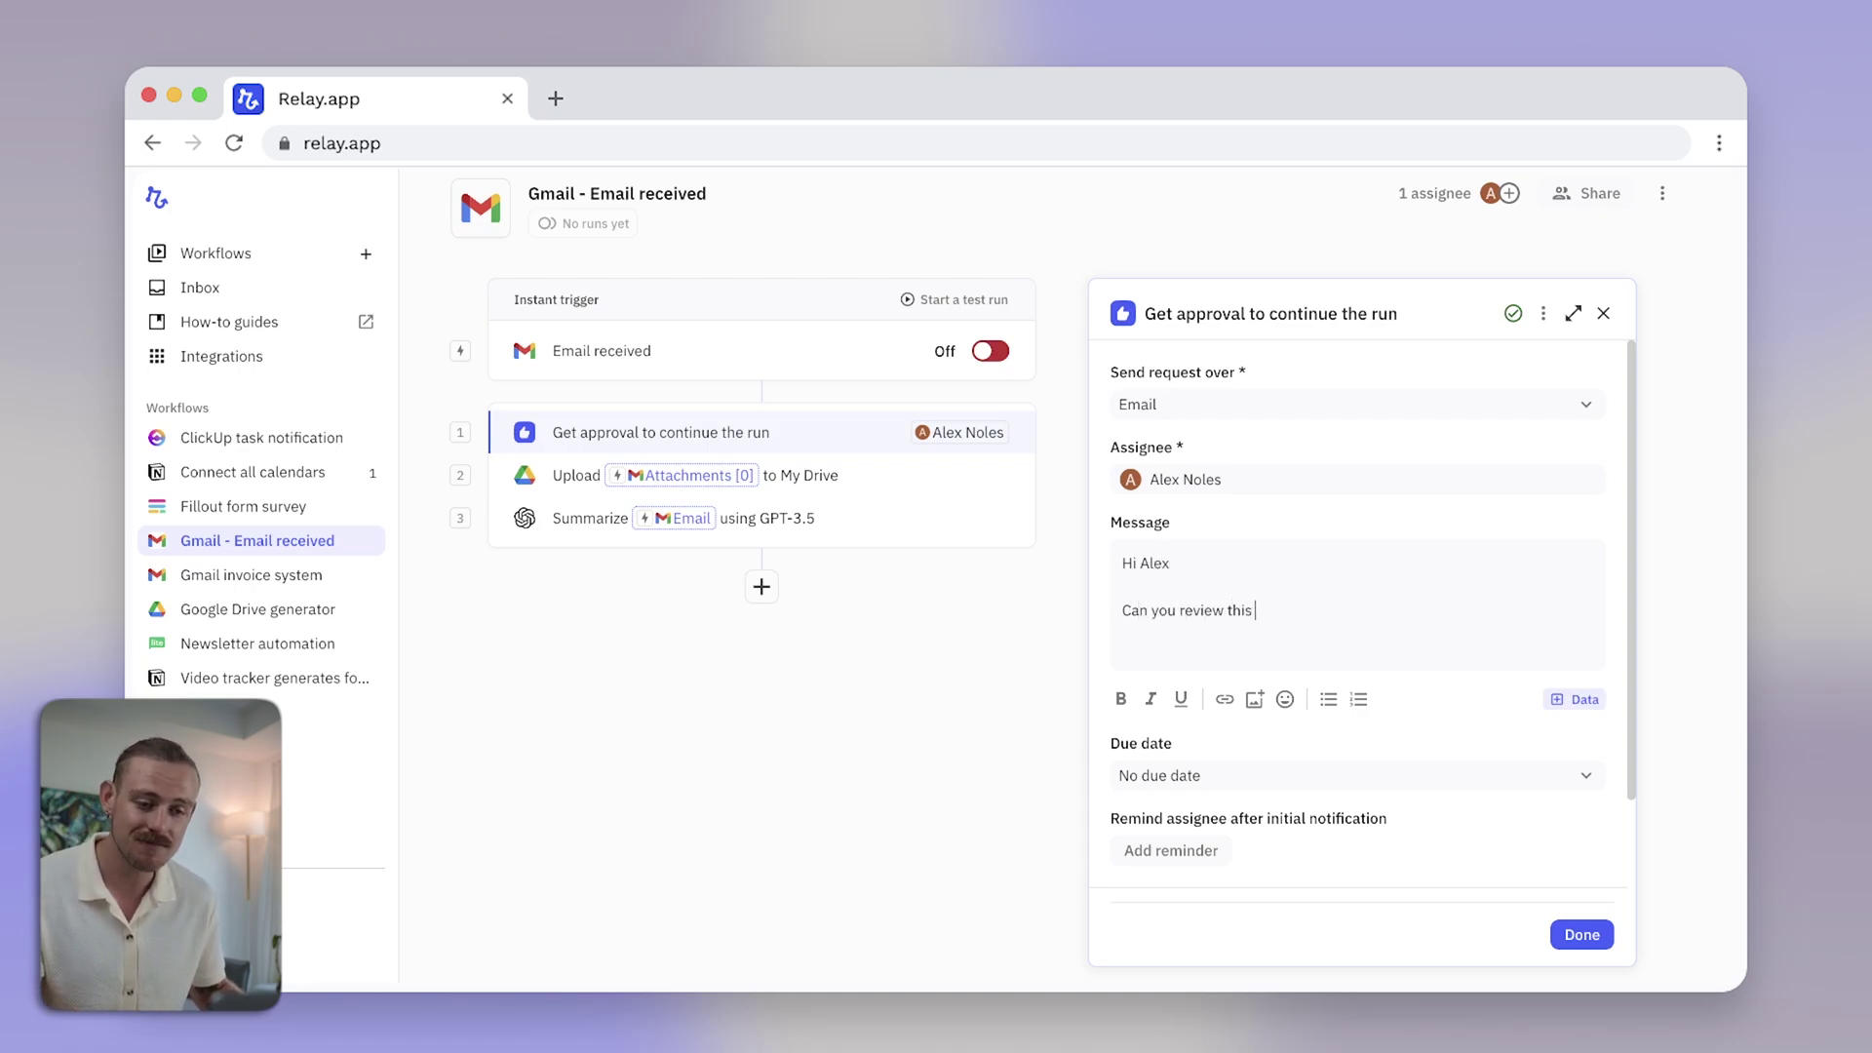
{"action": "left_click", "coordinate": [1574, 699]}
{"action": "mouse_move", "coordinate": [1456, 629]}
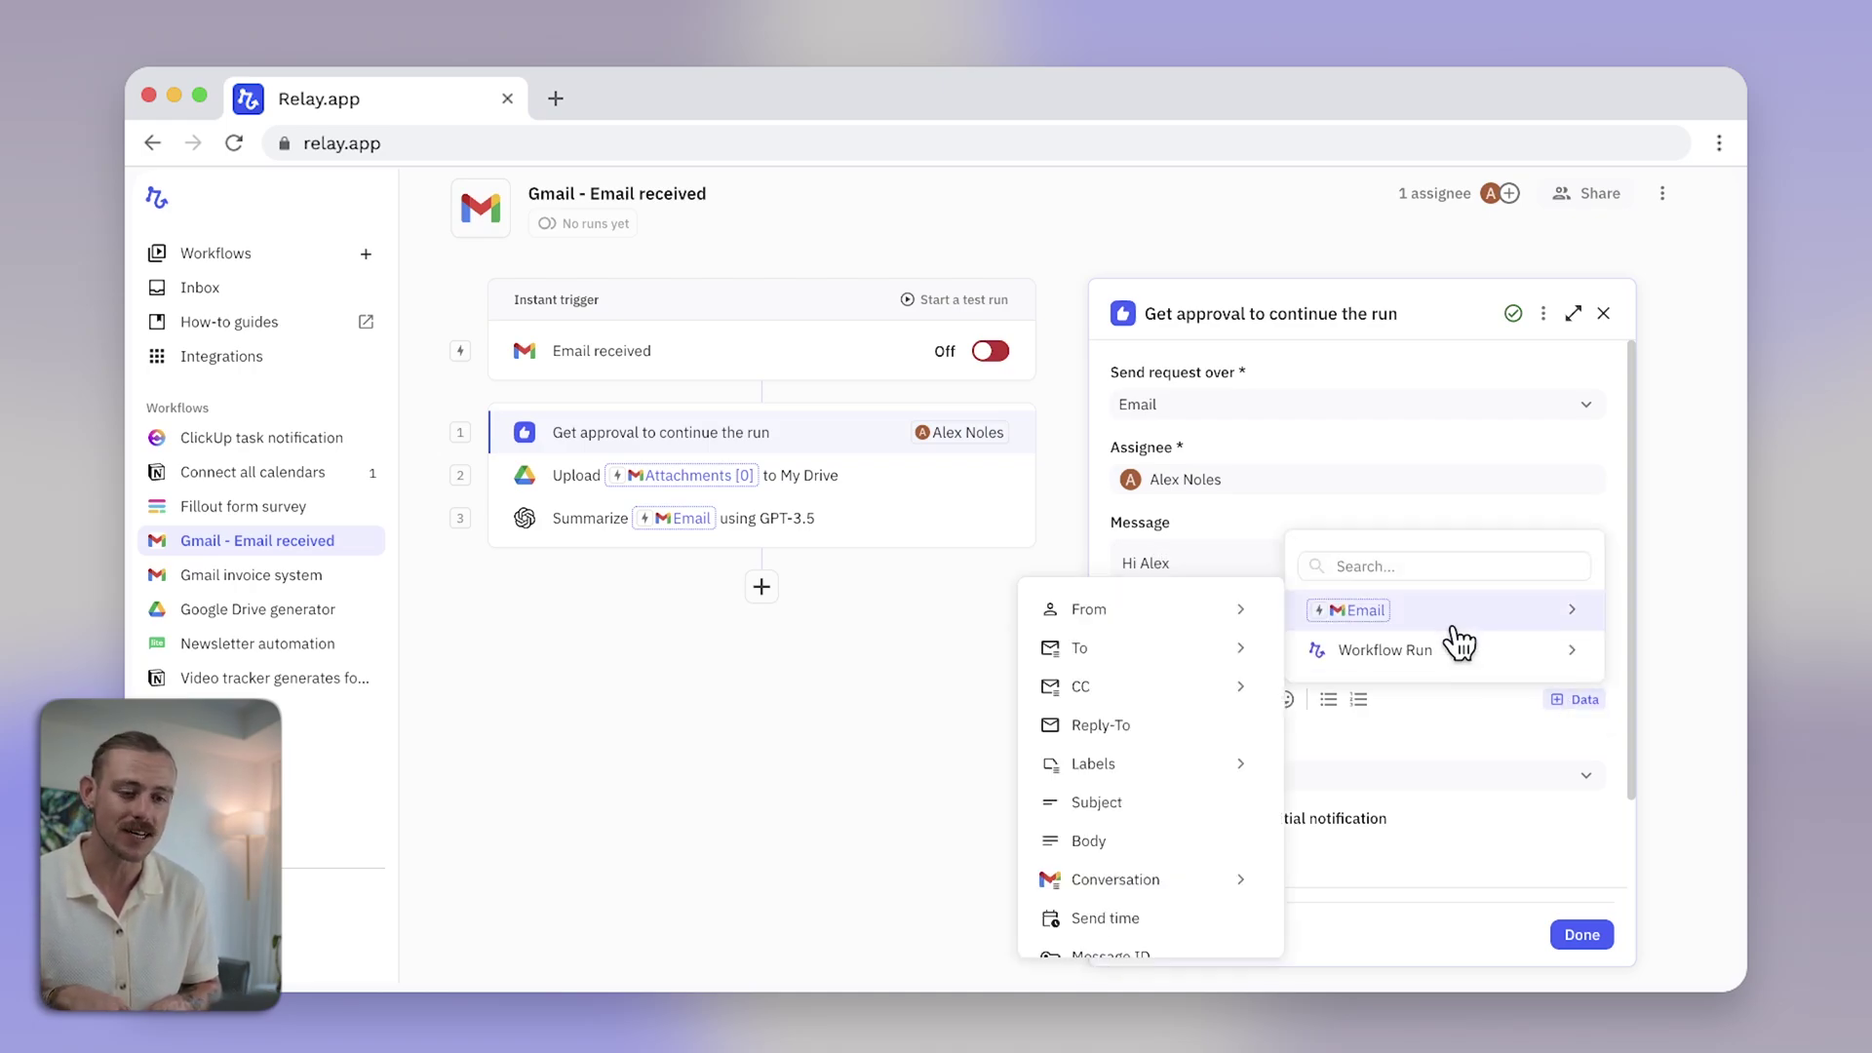
{"action": "mouse_move", "coordinate": [1097, 885]}
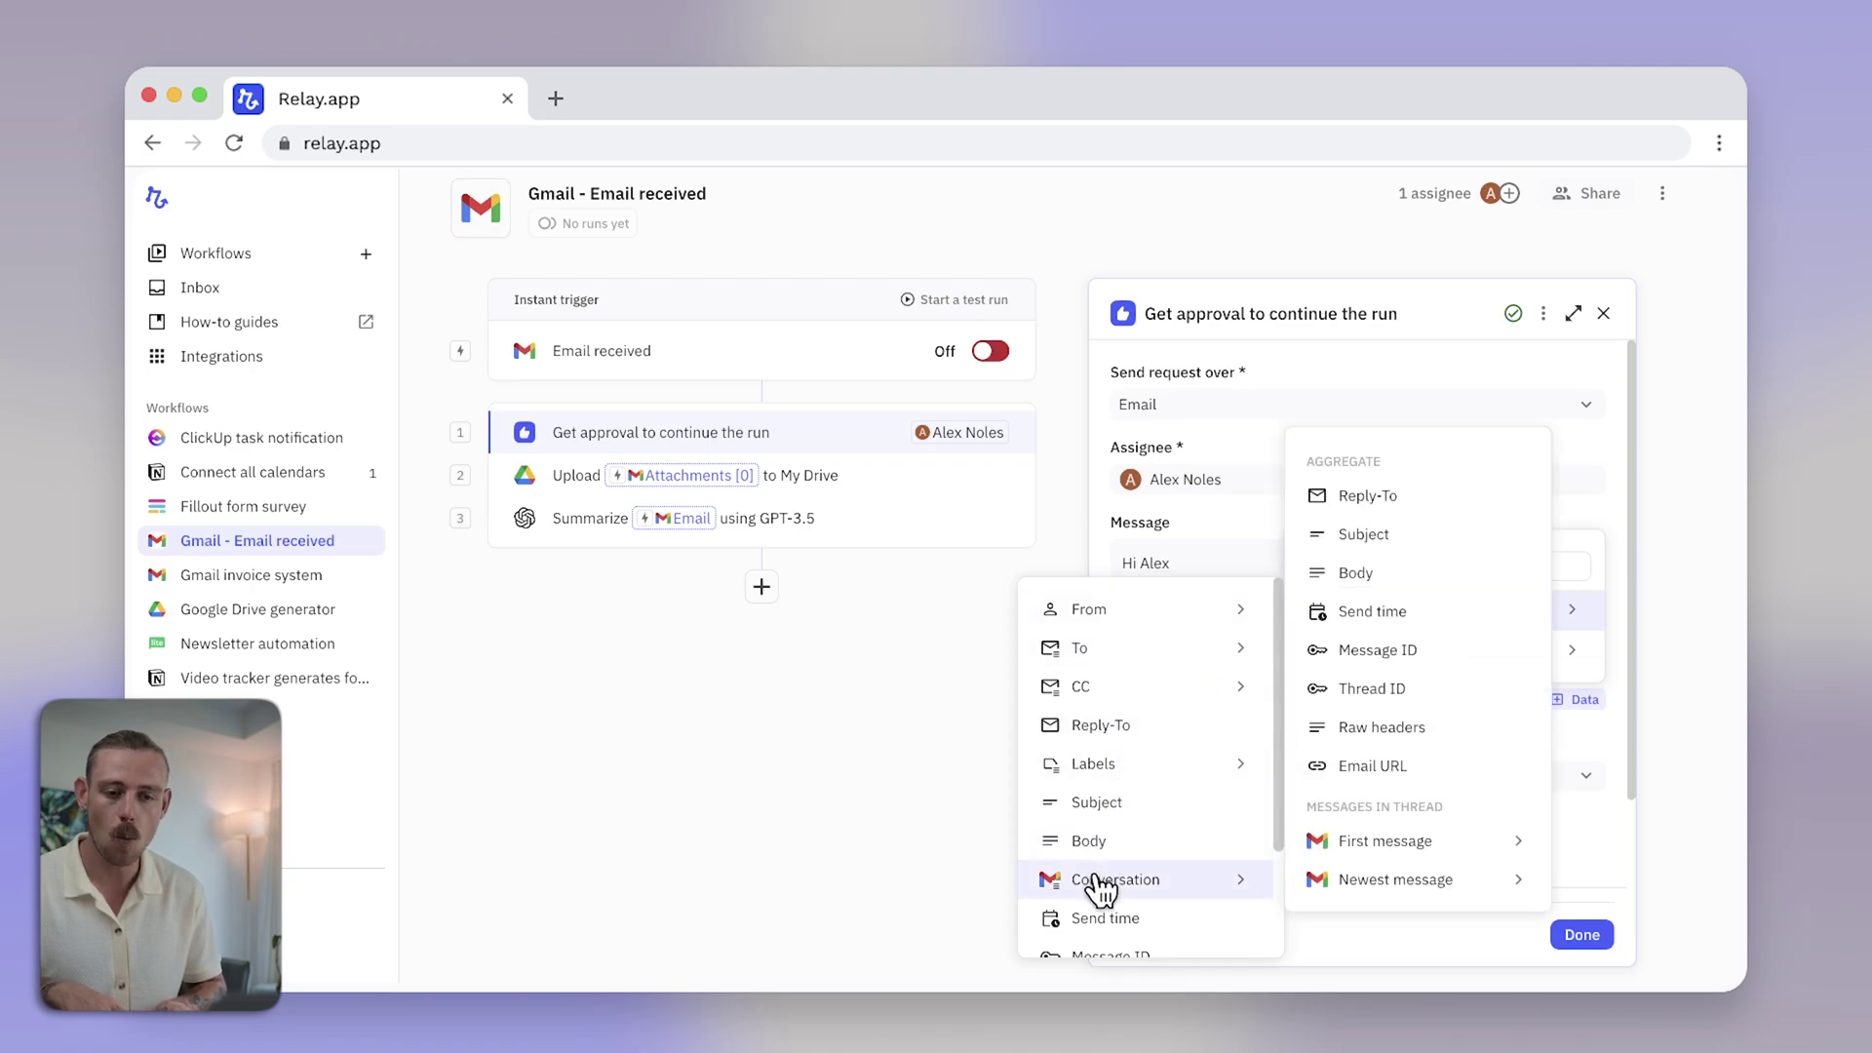
{"action": "left_click", "coordinate": [1405, 767]}
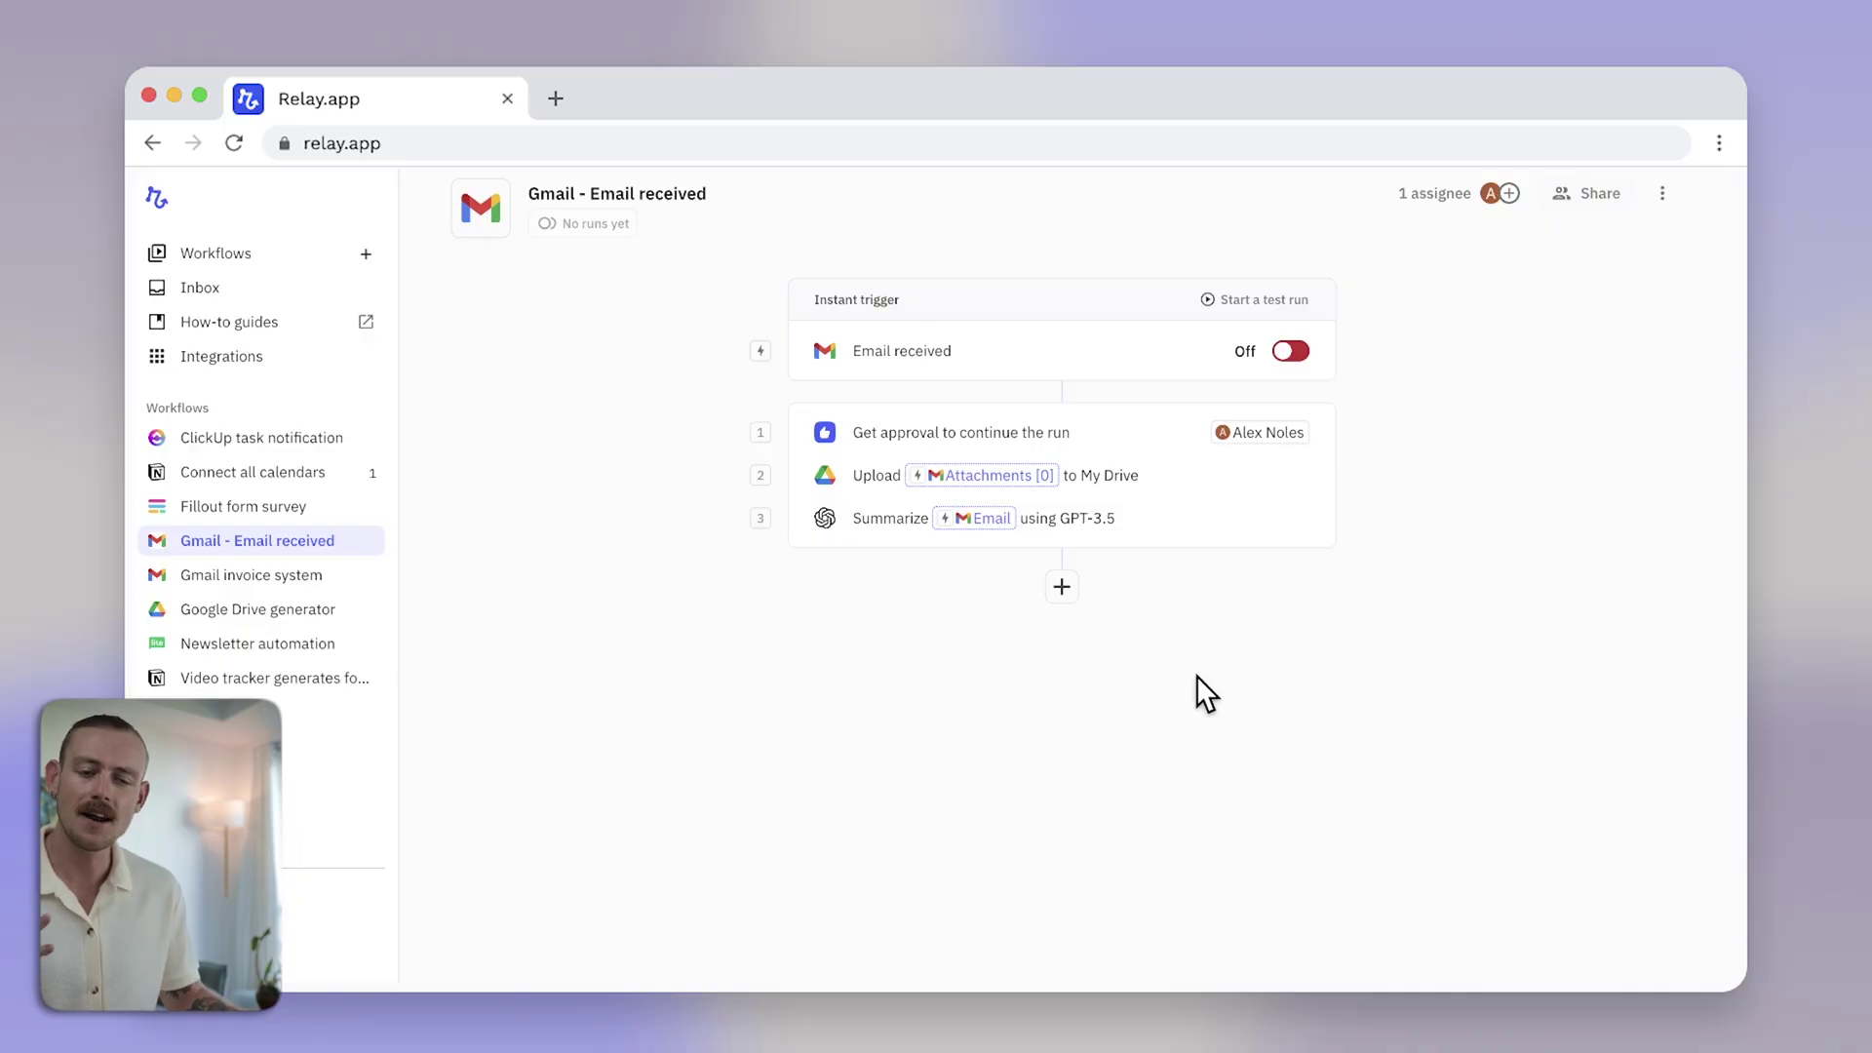
- Add a Slack 'Send DM' step at the end with the recipient entered manually
{"action": "left_click", "coordinate": [1063, 587]}
{"action": "type", "text": "slack"}
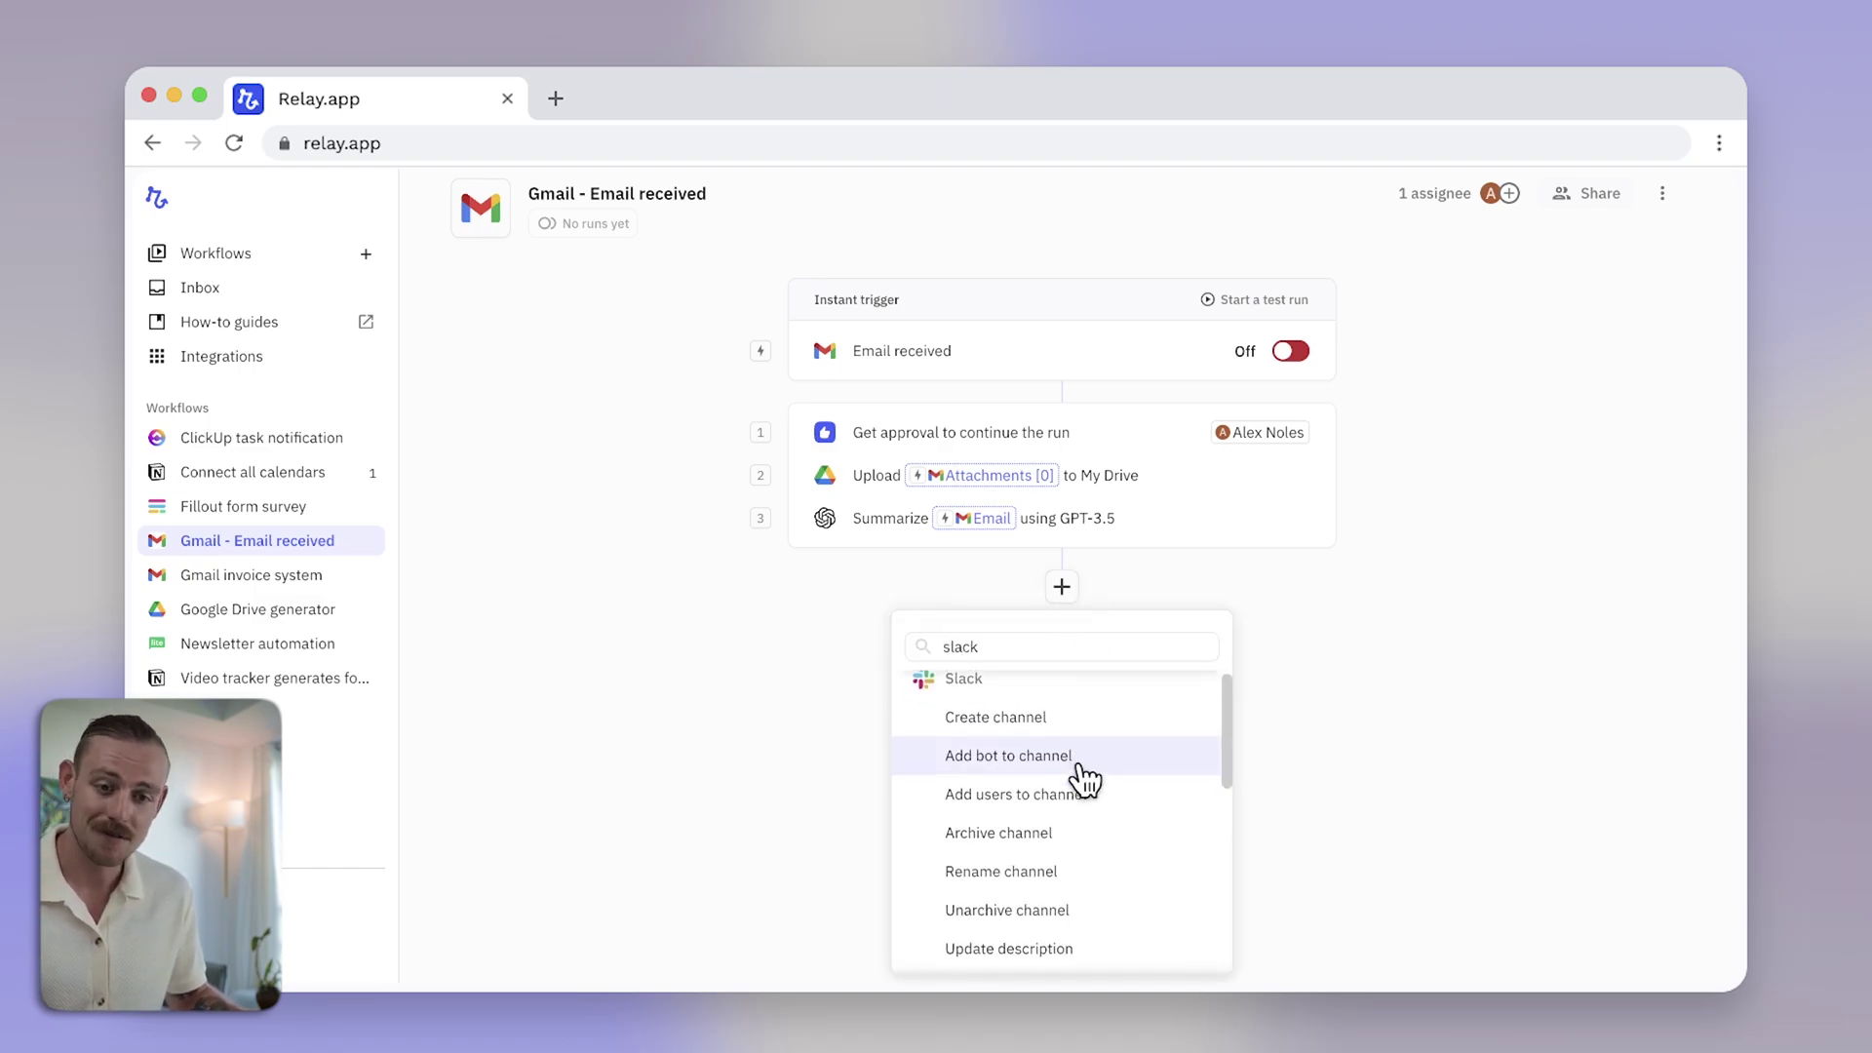
{"action": "scroll", "coordinate": [1073, 775], "scroll_direction": "down", "scroll_amount": 3}
{"action": "left_click", "coordinate": [1058, 762]}
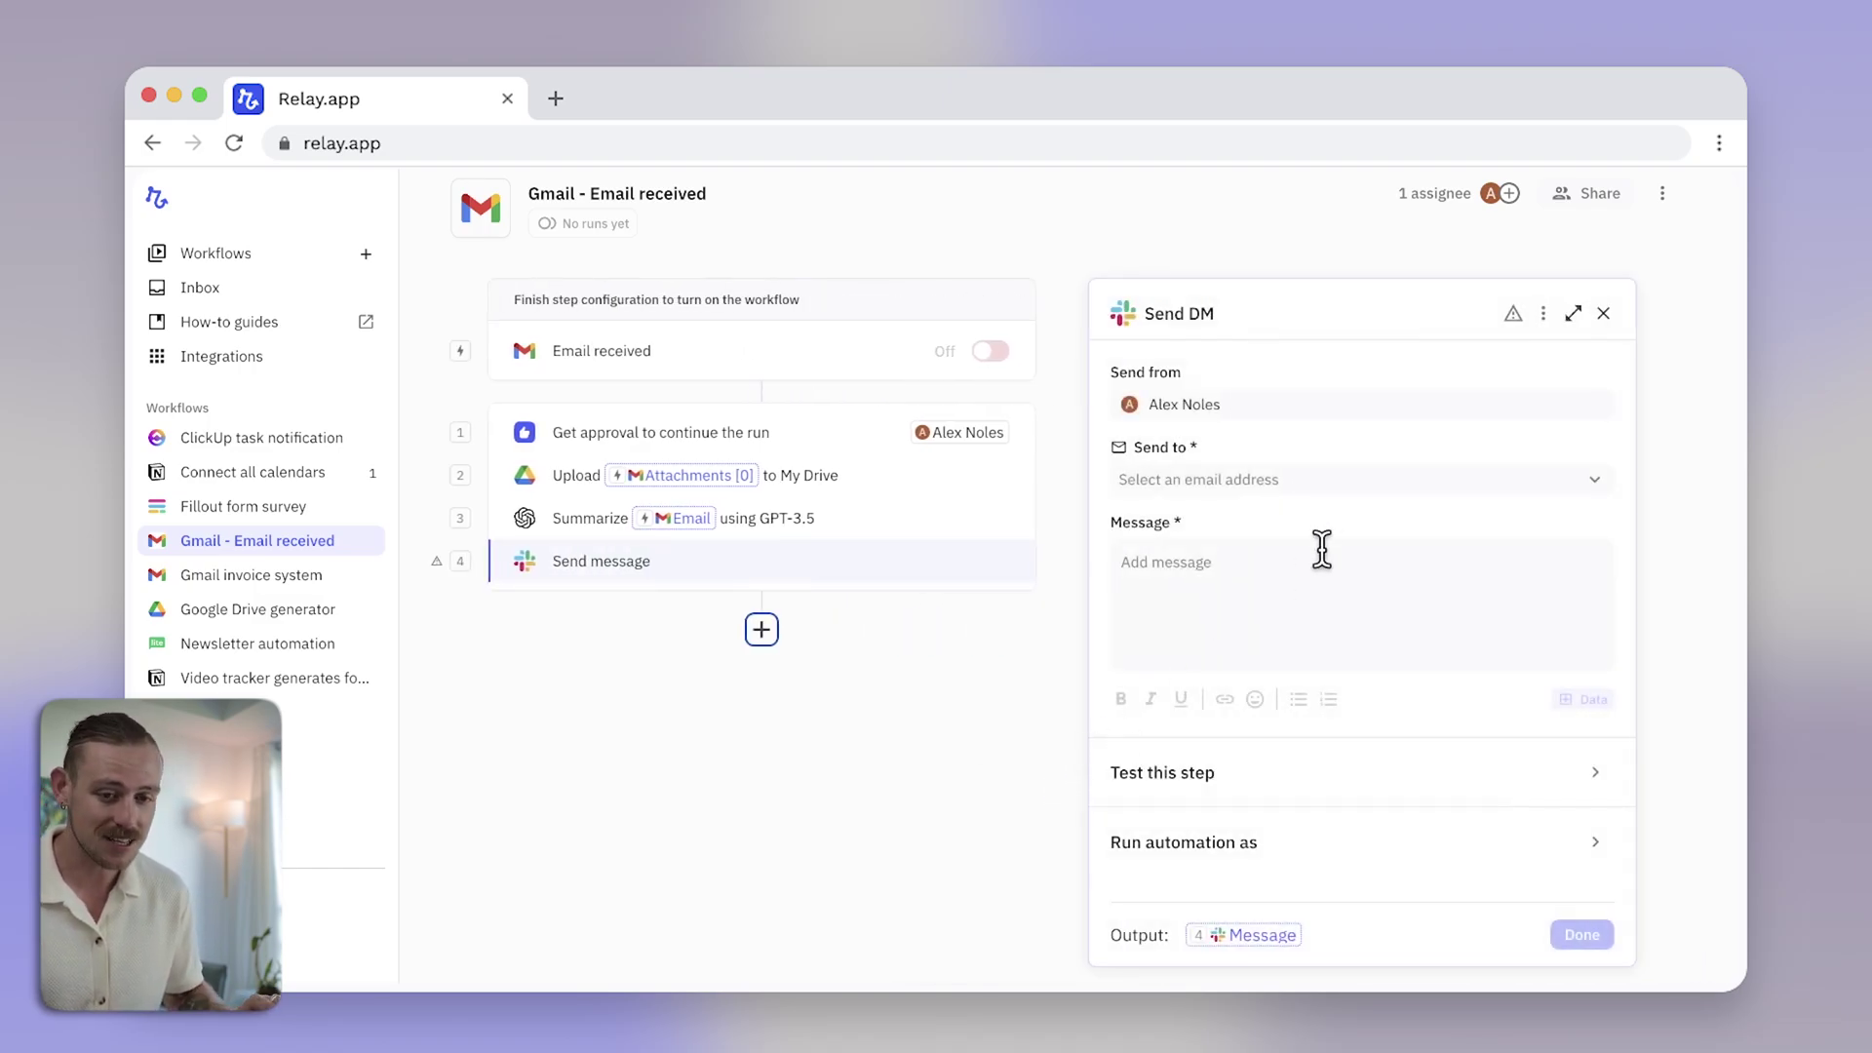
{"action": "left_click", "coordinate": [1407, 487]}
{"action": "left_click", "coordinate": [1227, 782]}
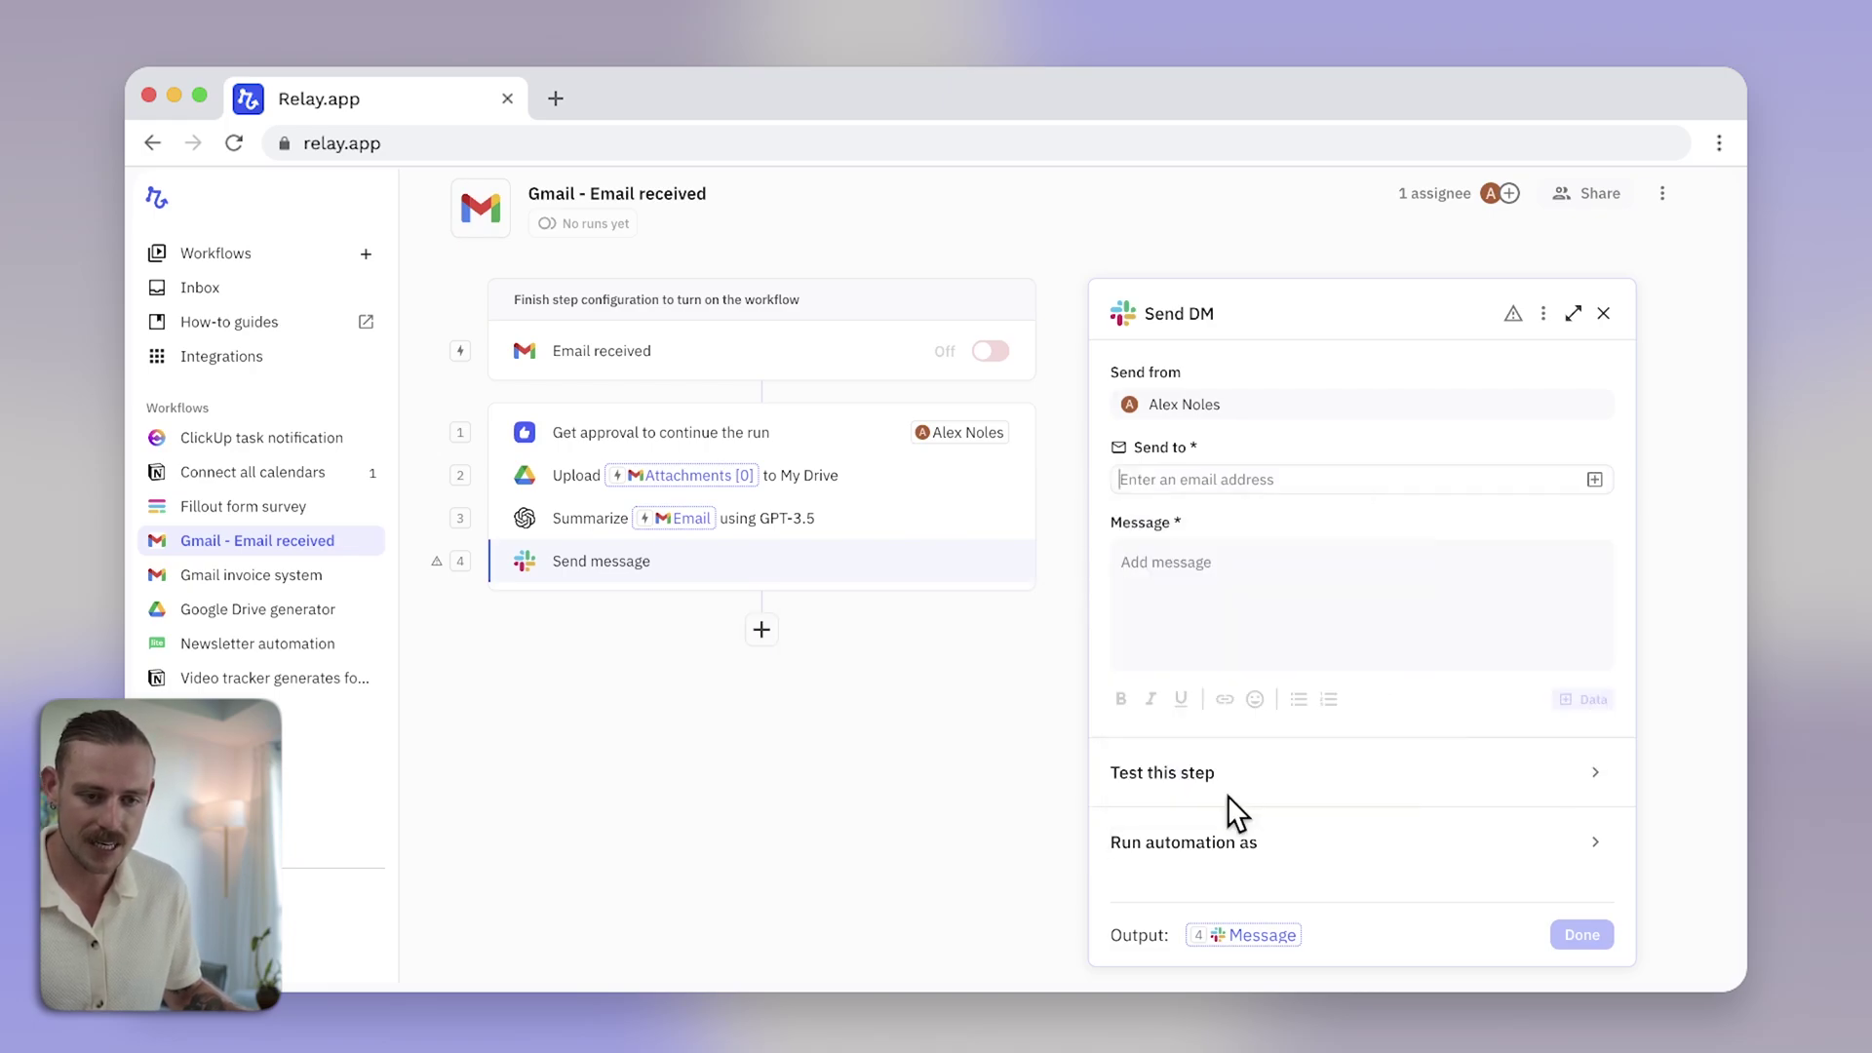
- Write the DM greeting the teammate, insert the Drive parent-folder URL, and finish the step
{"action": "type", "text": "Tony"}
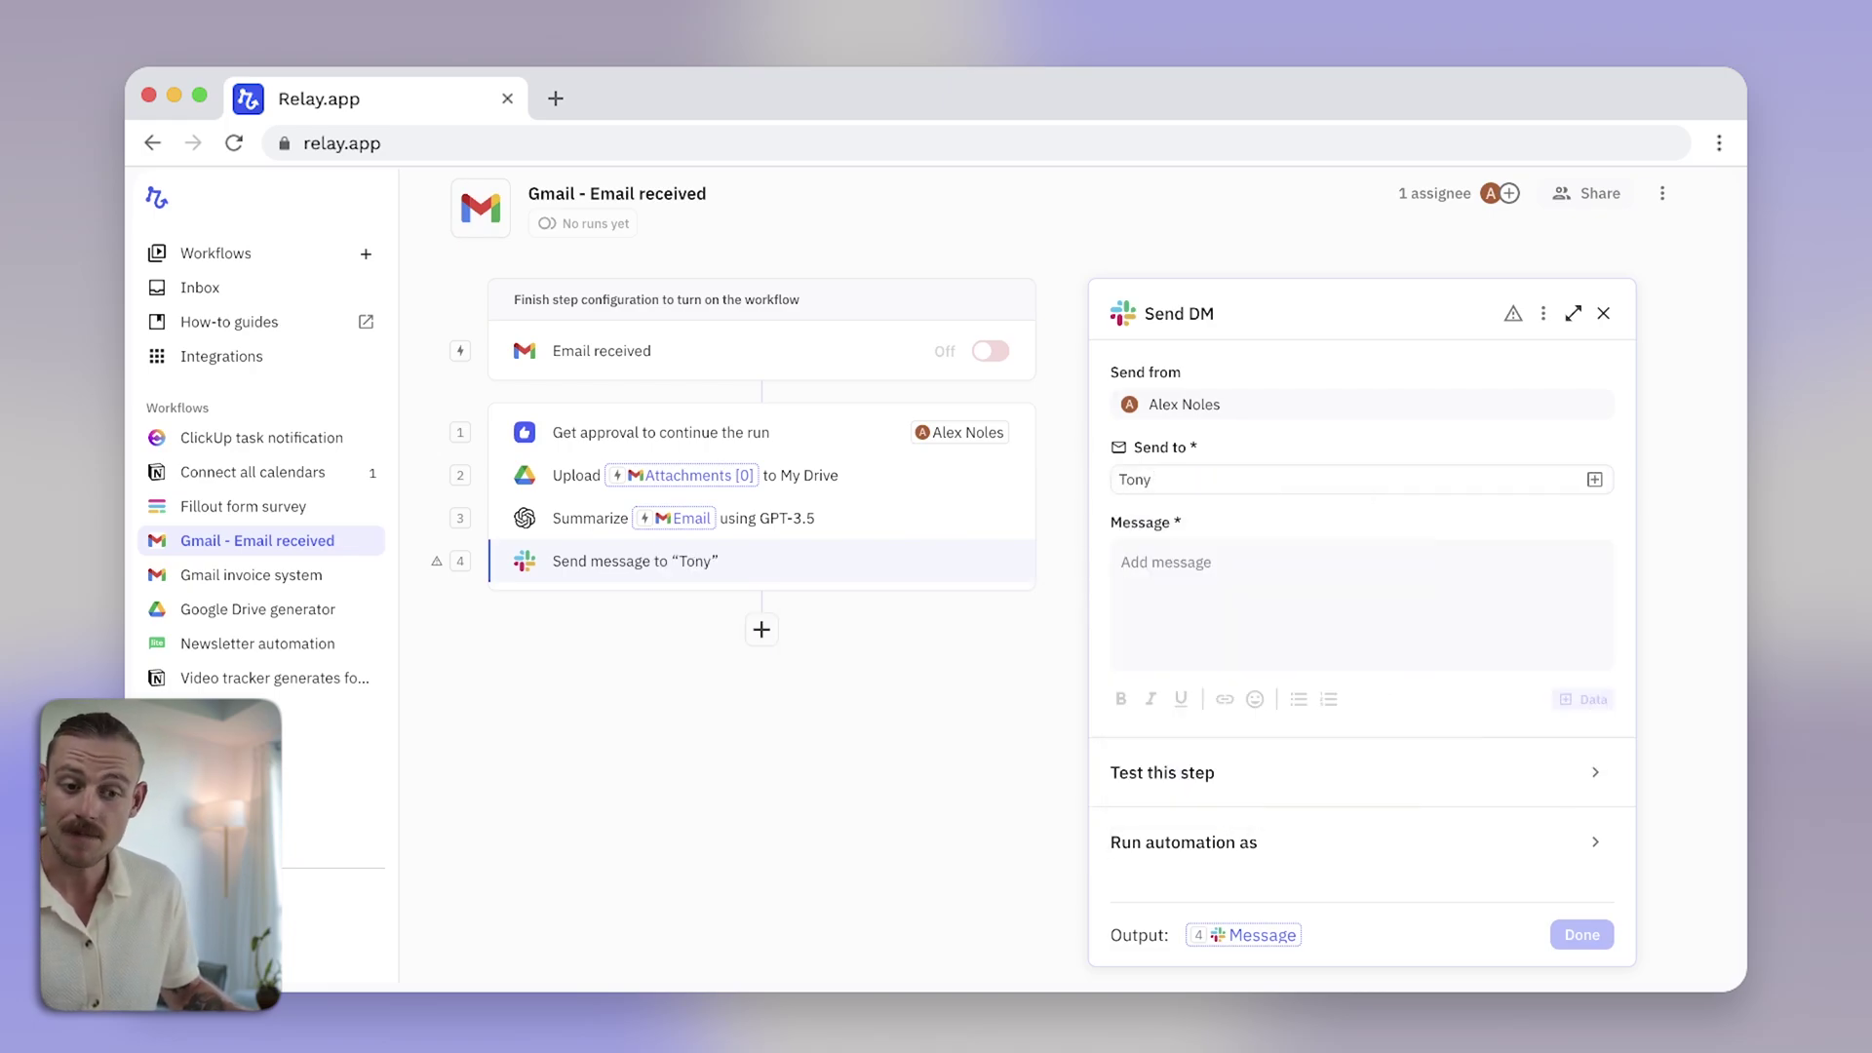
{"action": "type", "text": "Hi Tony"}
{"action": "key", "text": "Return"}
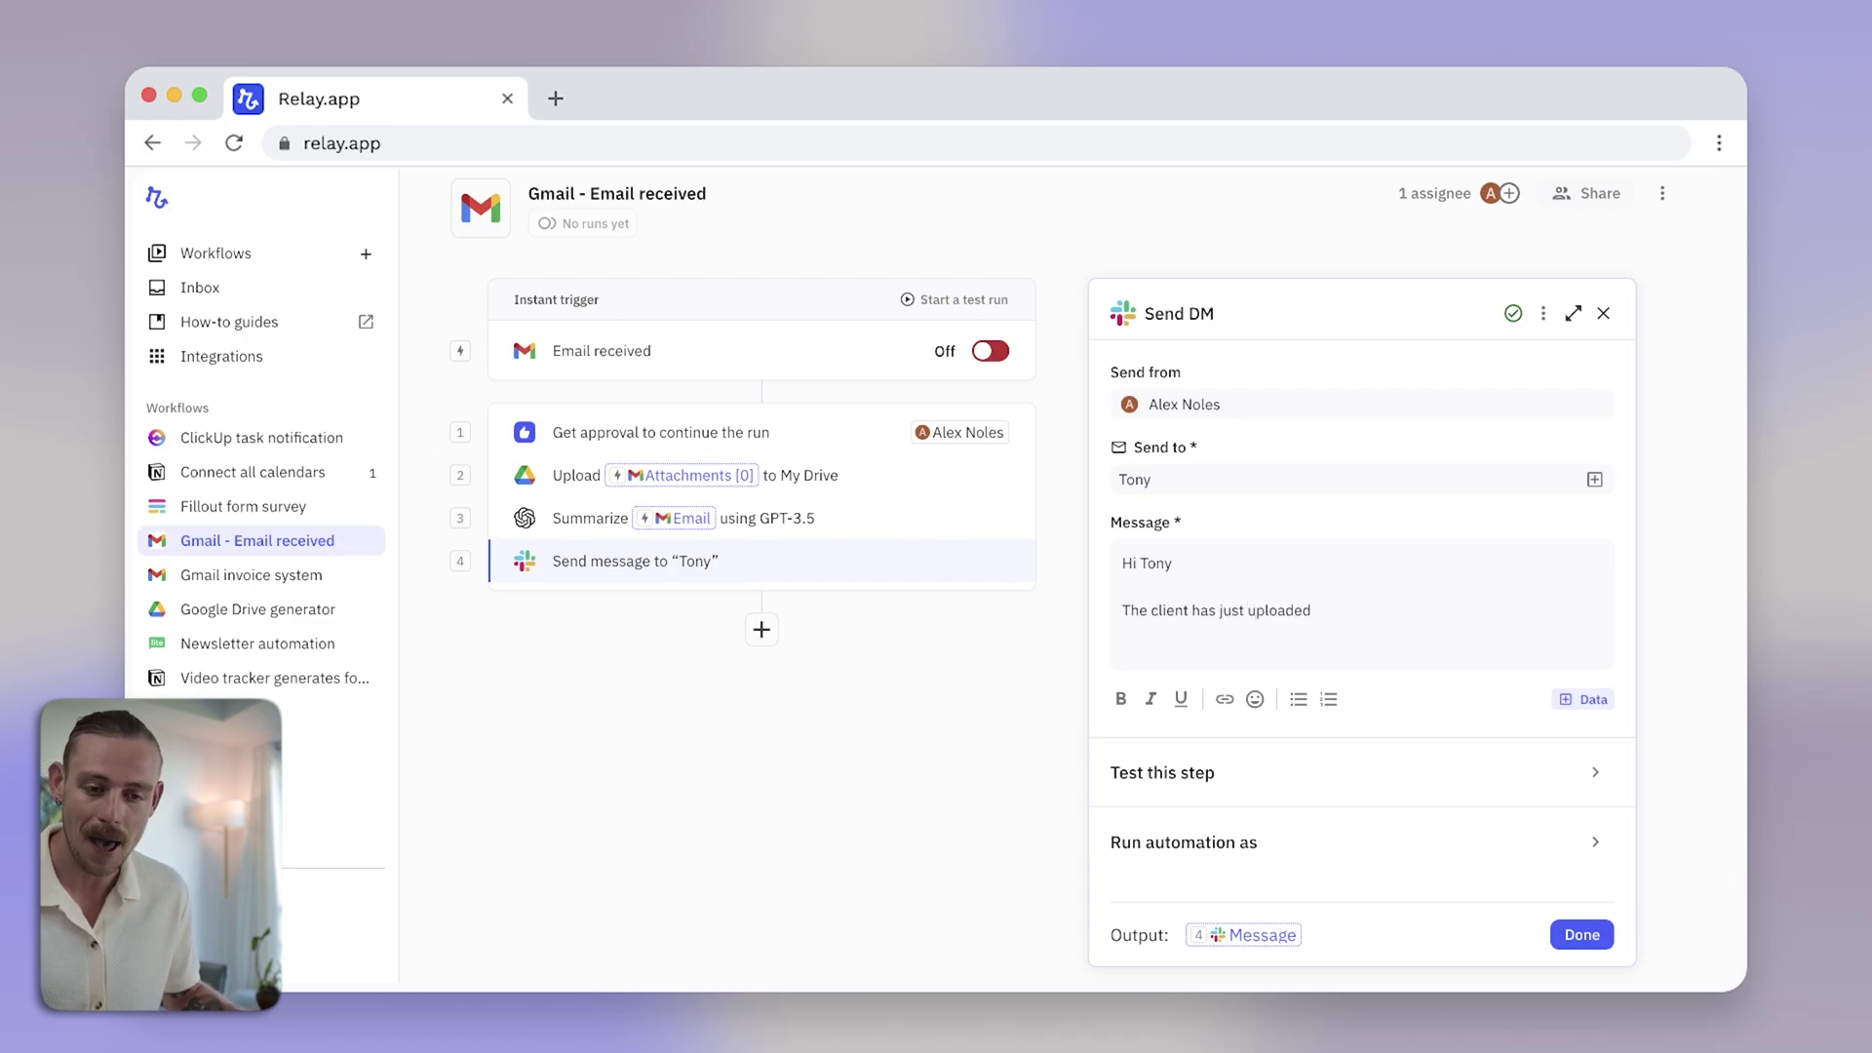
{"action": "left_click", "coordinate": [1582, 700]}
{"action": "mouse_move", "coordinate": [1526, 597]}
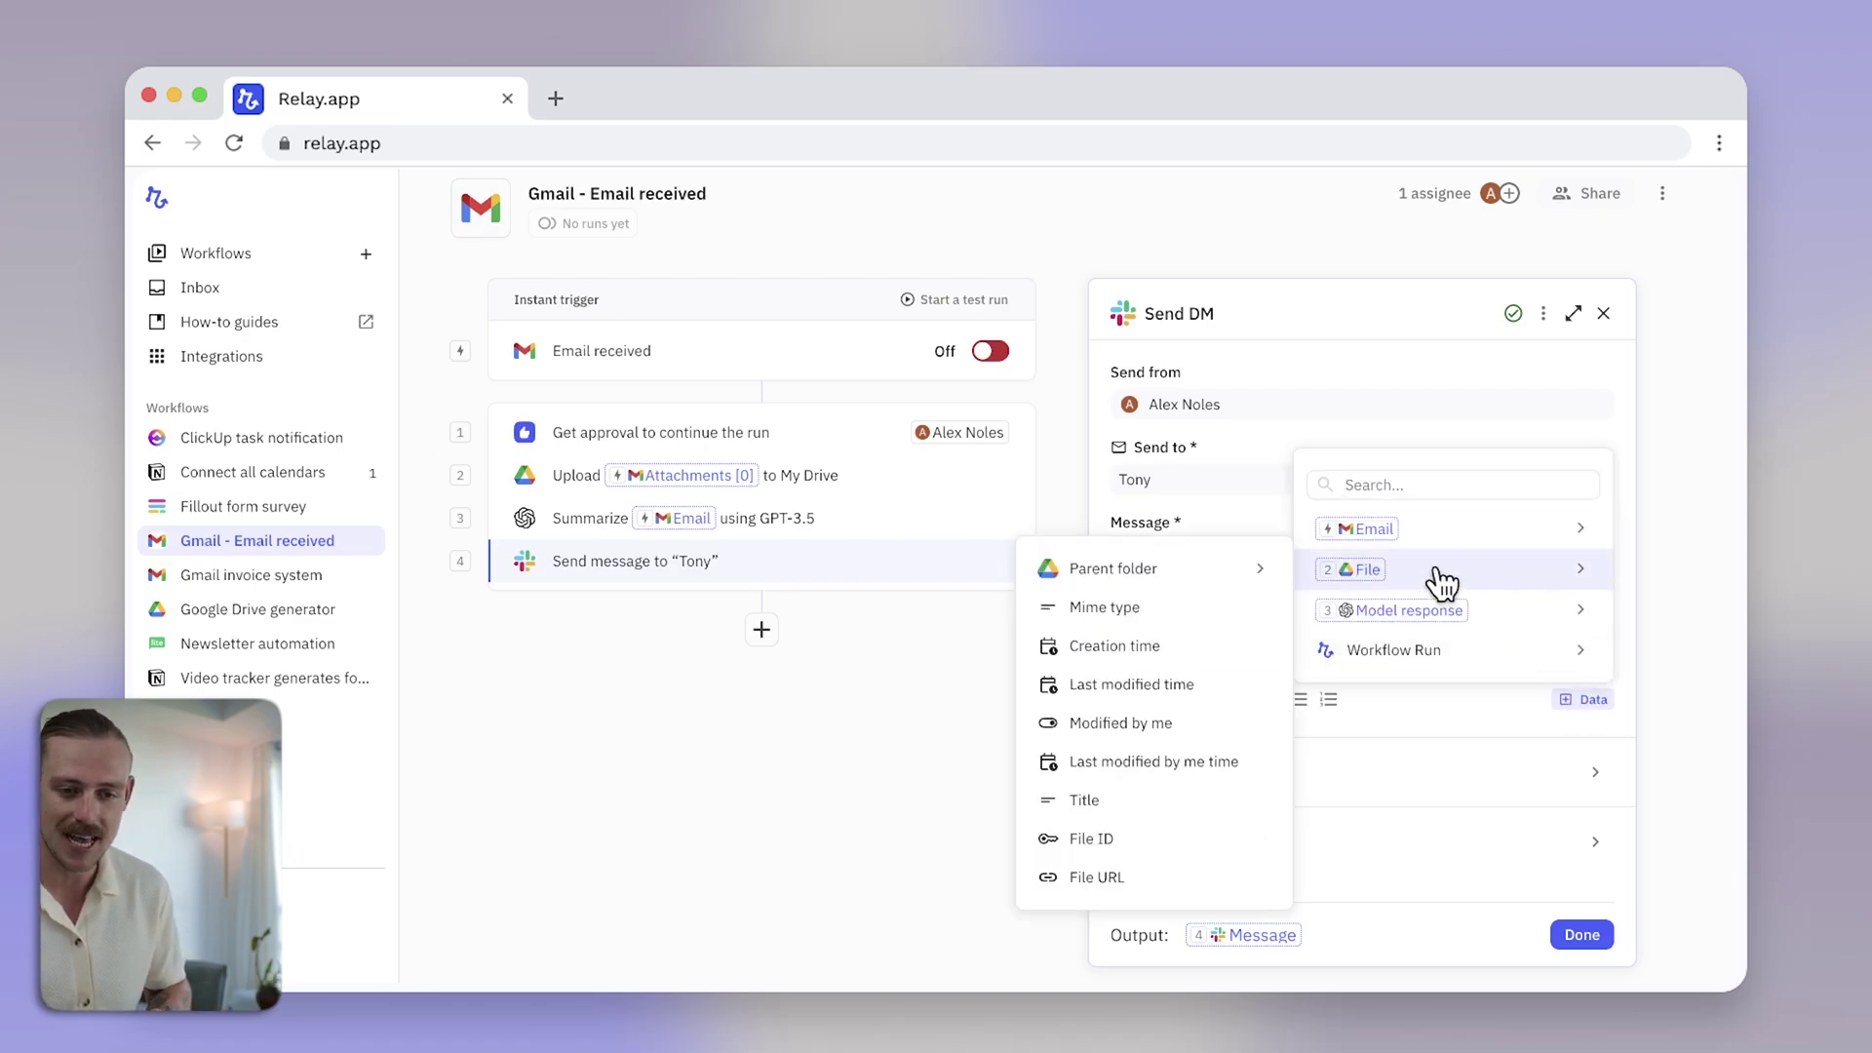
{"action": "mouse_move", "coordinate": [1214, 566]}
{"action": "left_click", "coordinate": [1404, 873]}
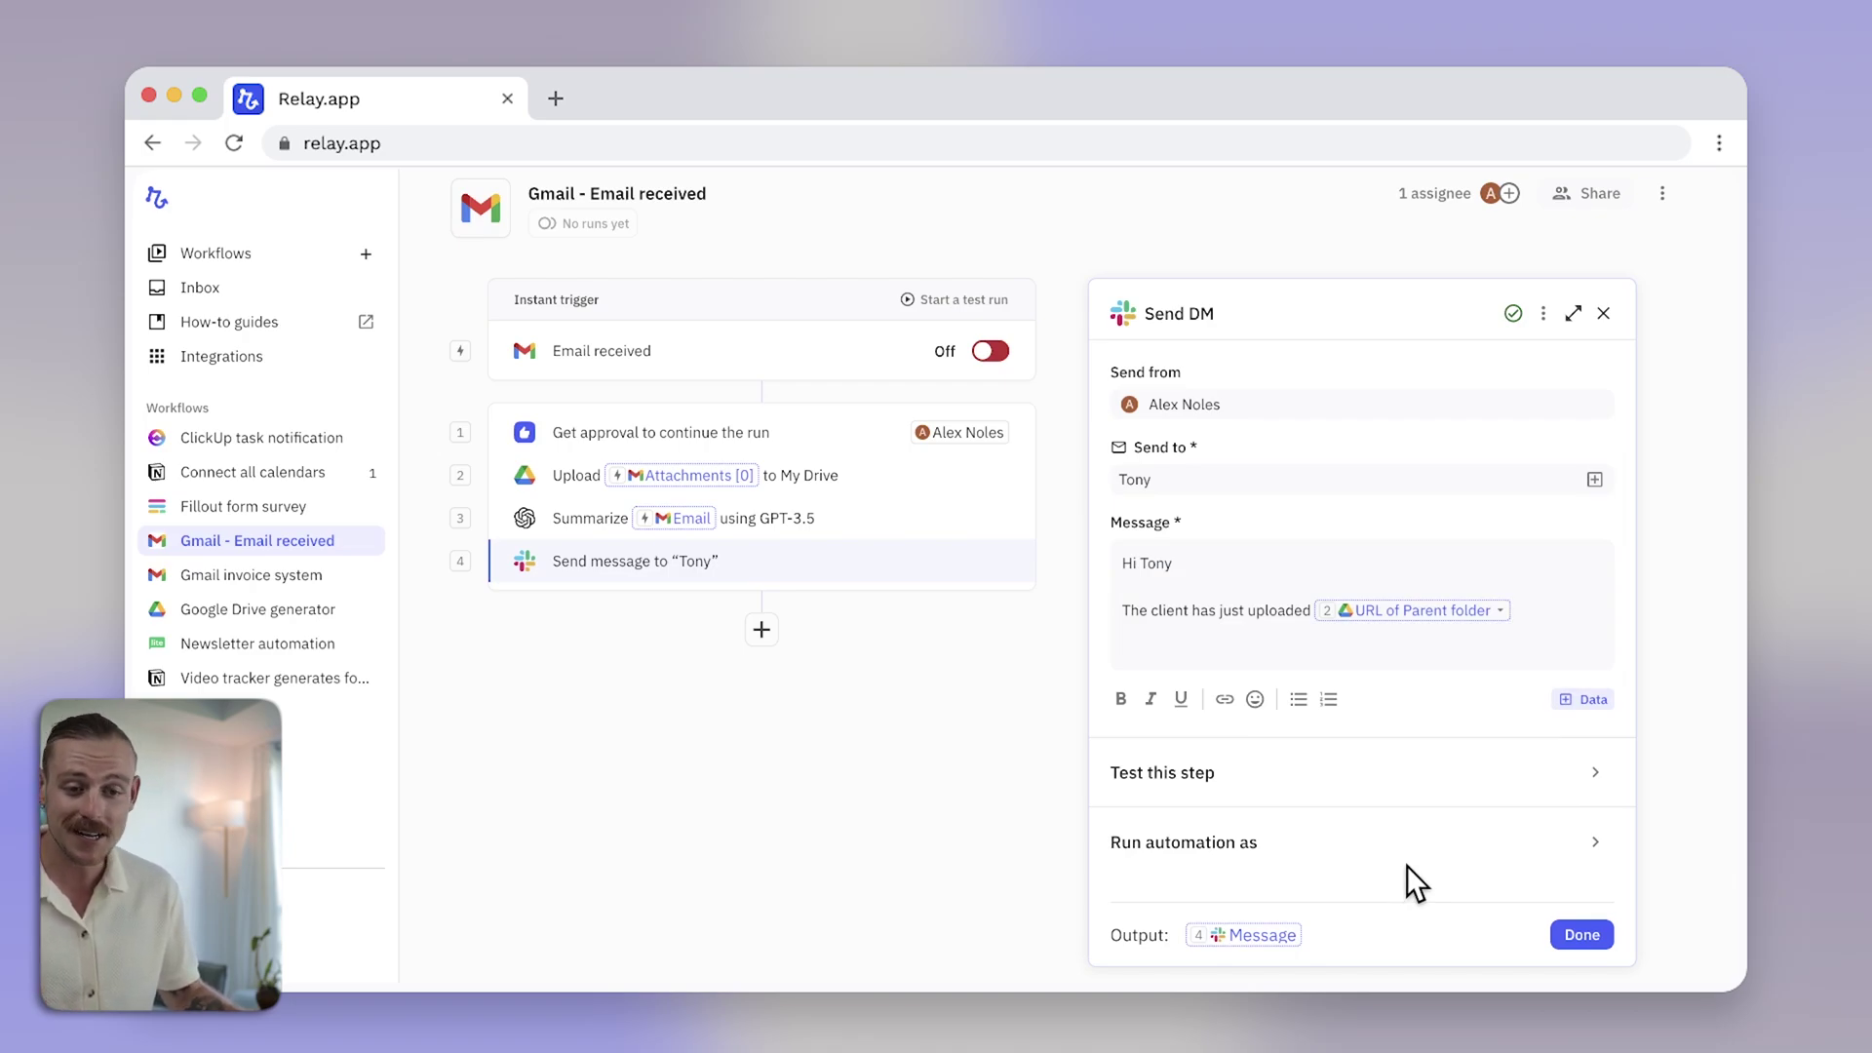
{"action": "left_click", "coordinate": [1571, 934]}
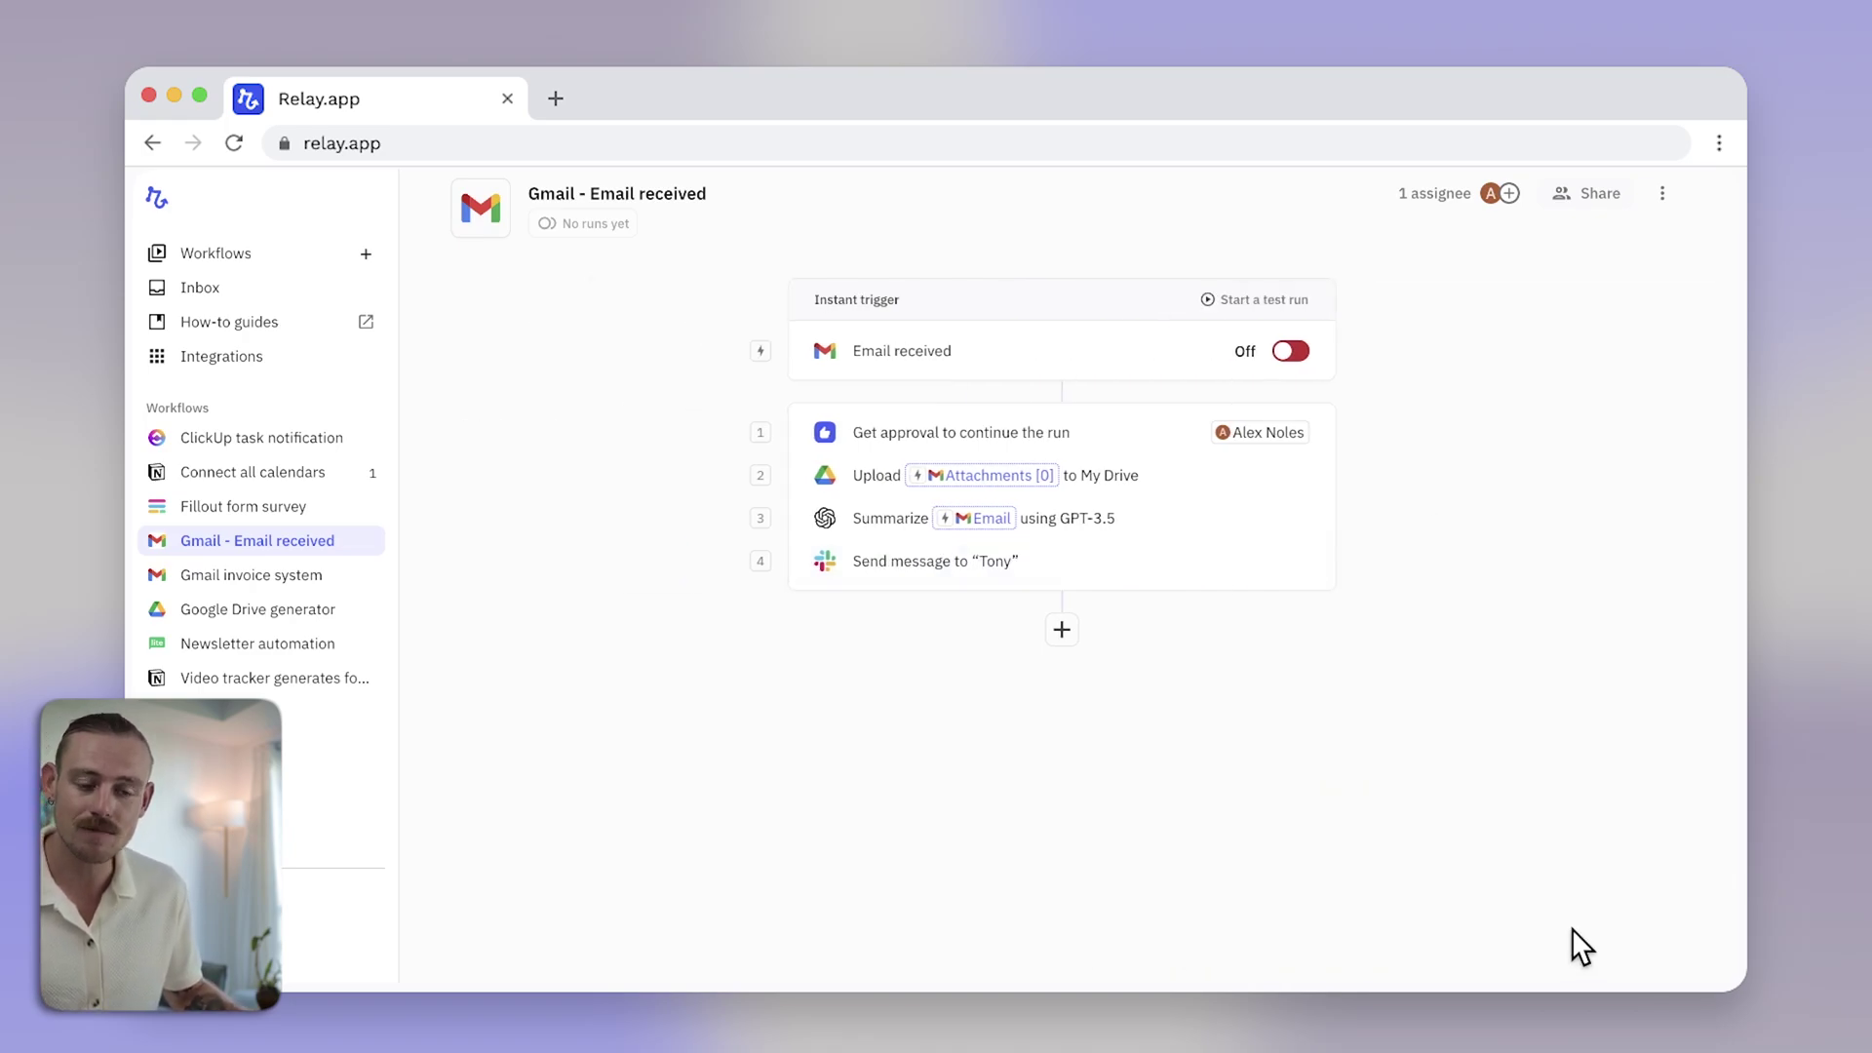
- Create a test run using the first Noles Project email as test data
{"action": "left_click", "coordinate": [1268, 301]}
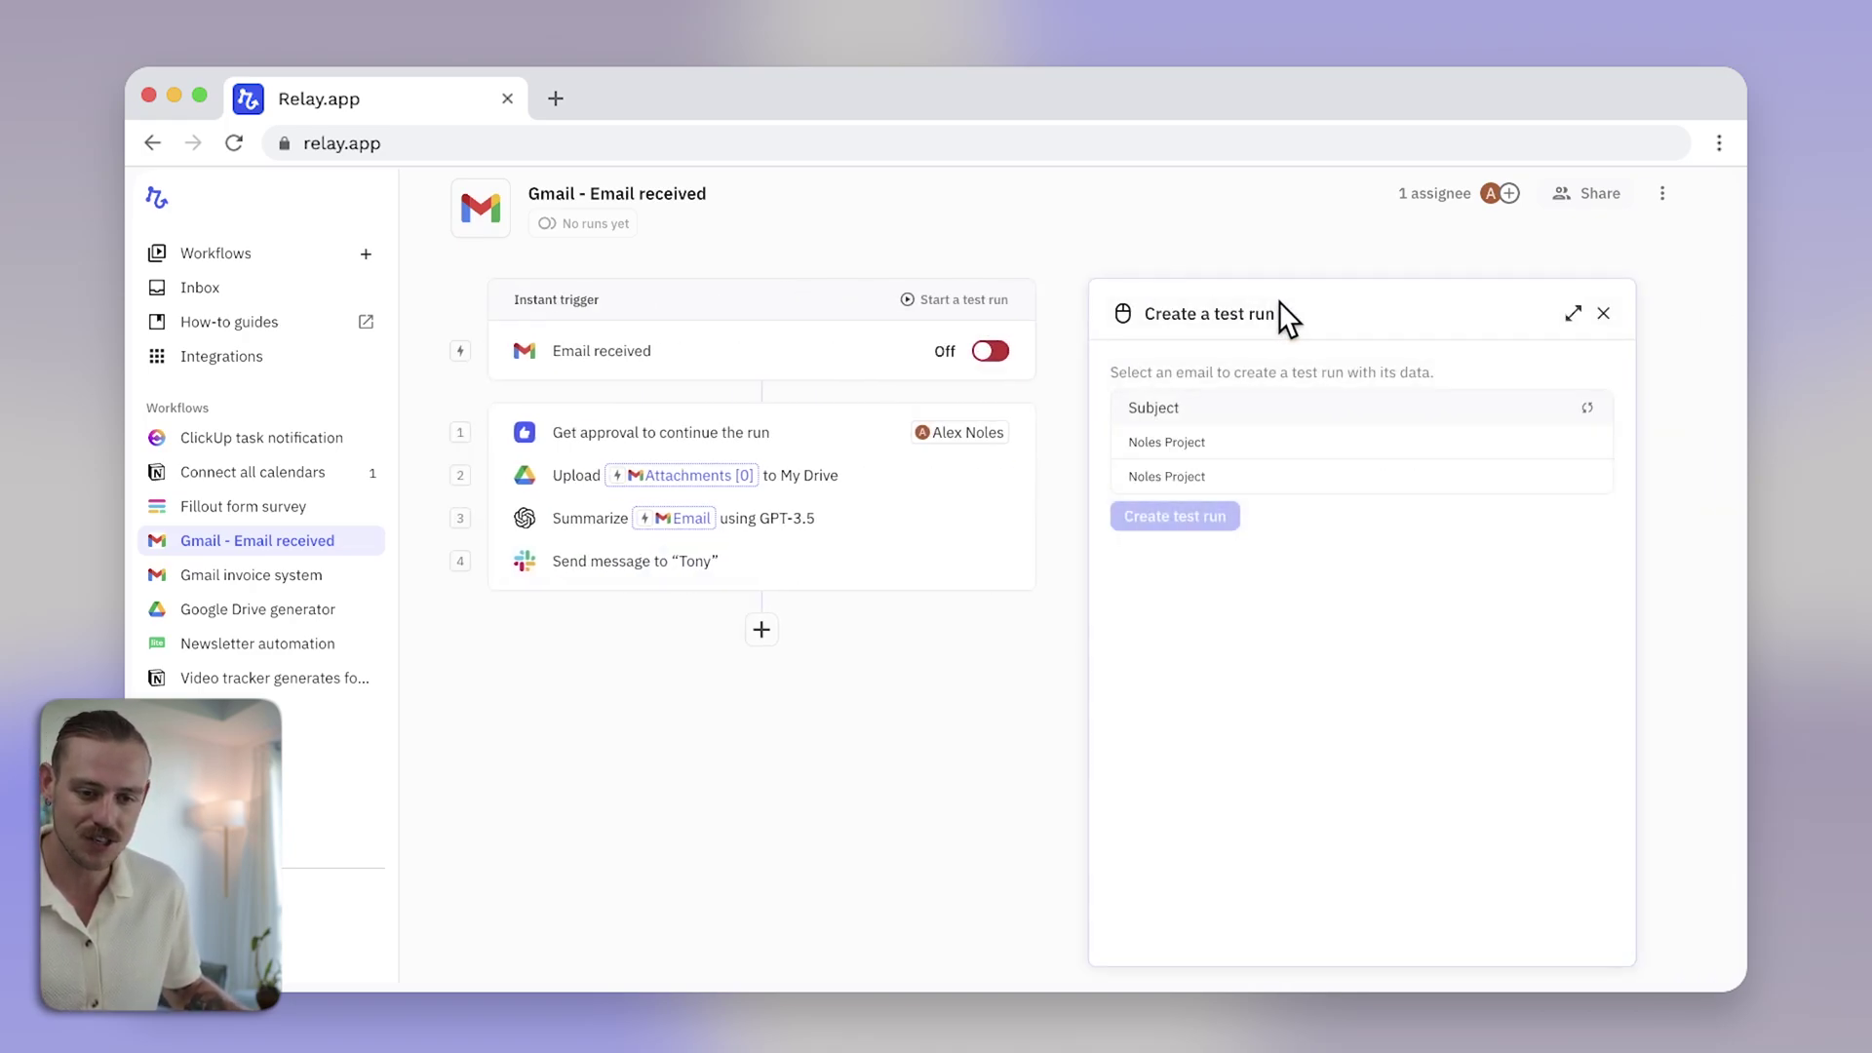
{"action": "left_click", "coordinate": [1337, 444]}
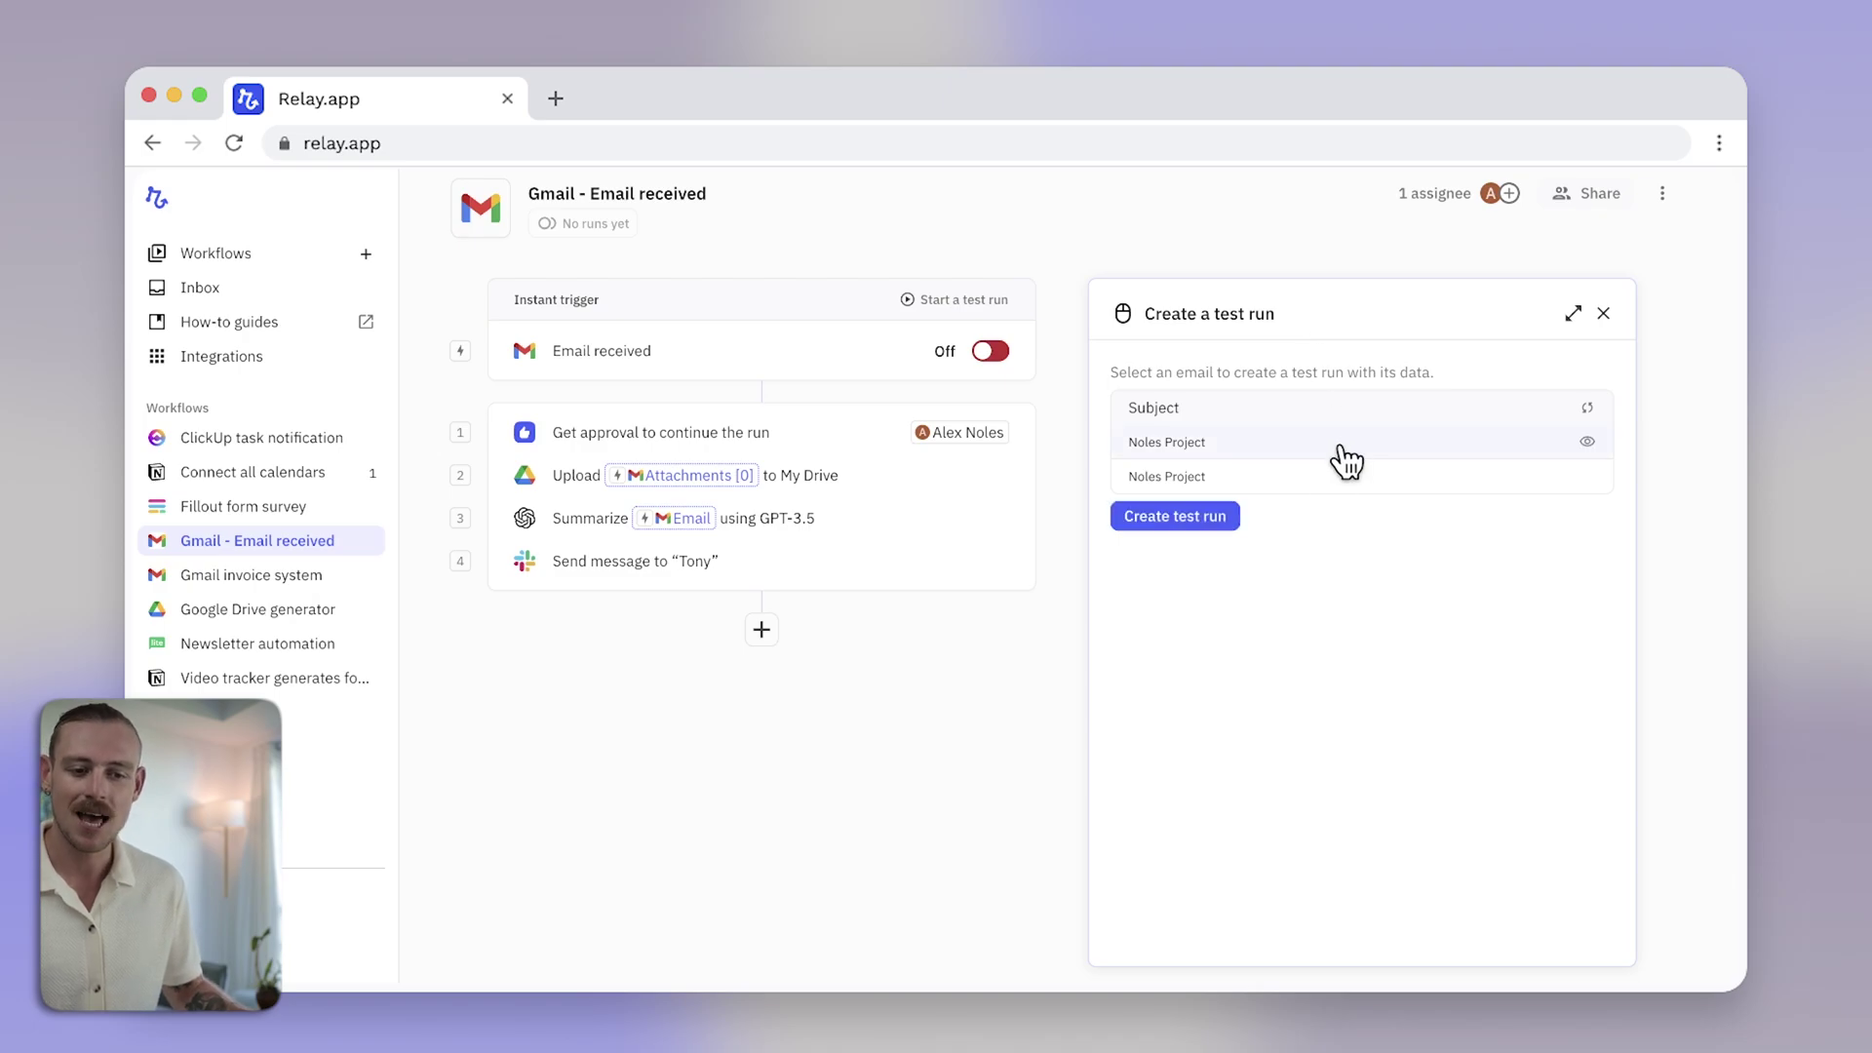
{"action": "left_click", "coordinate": [1233, 527]}
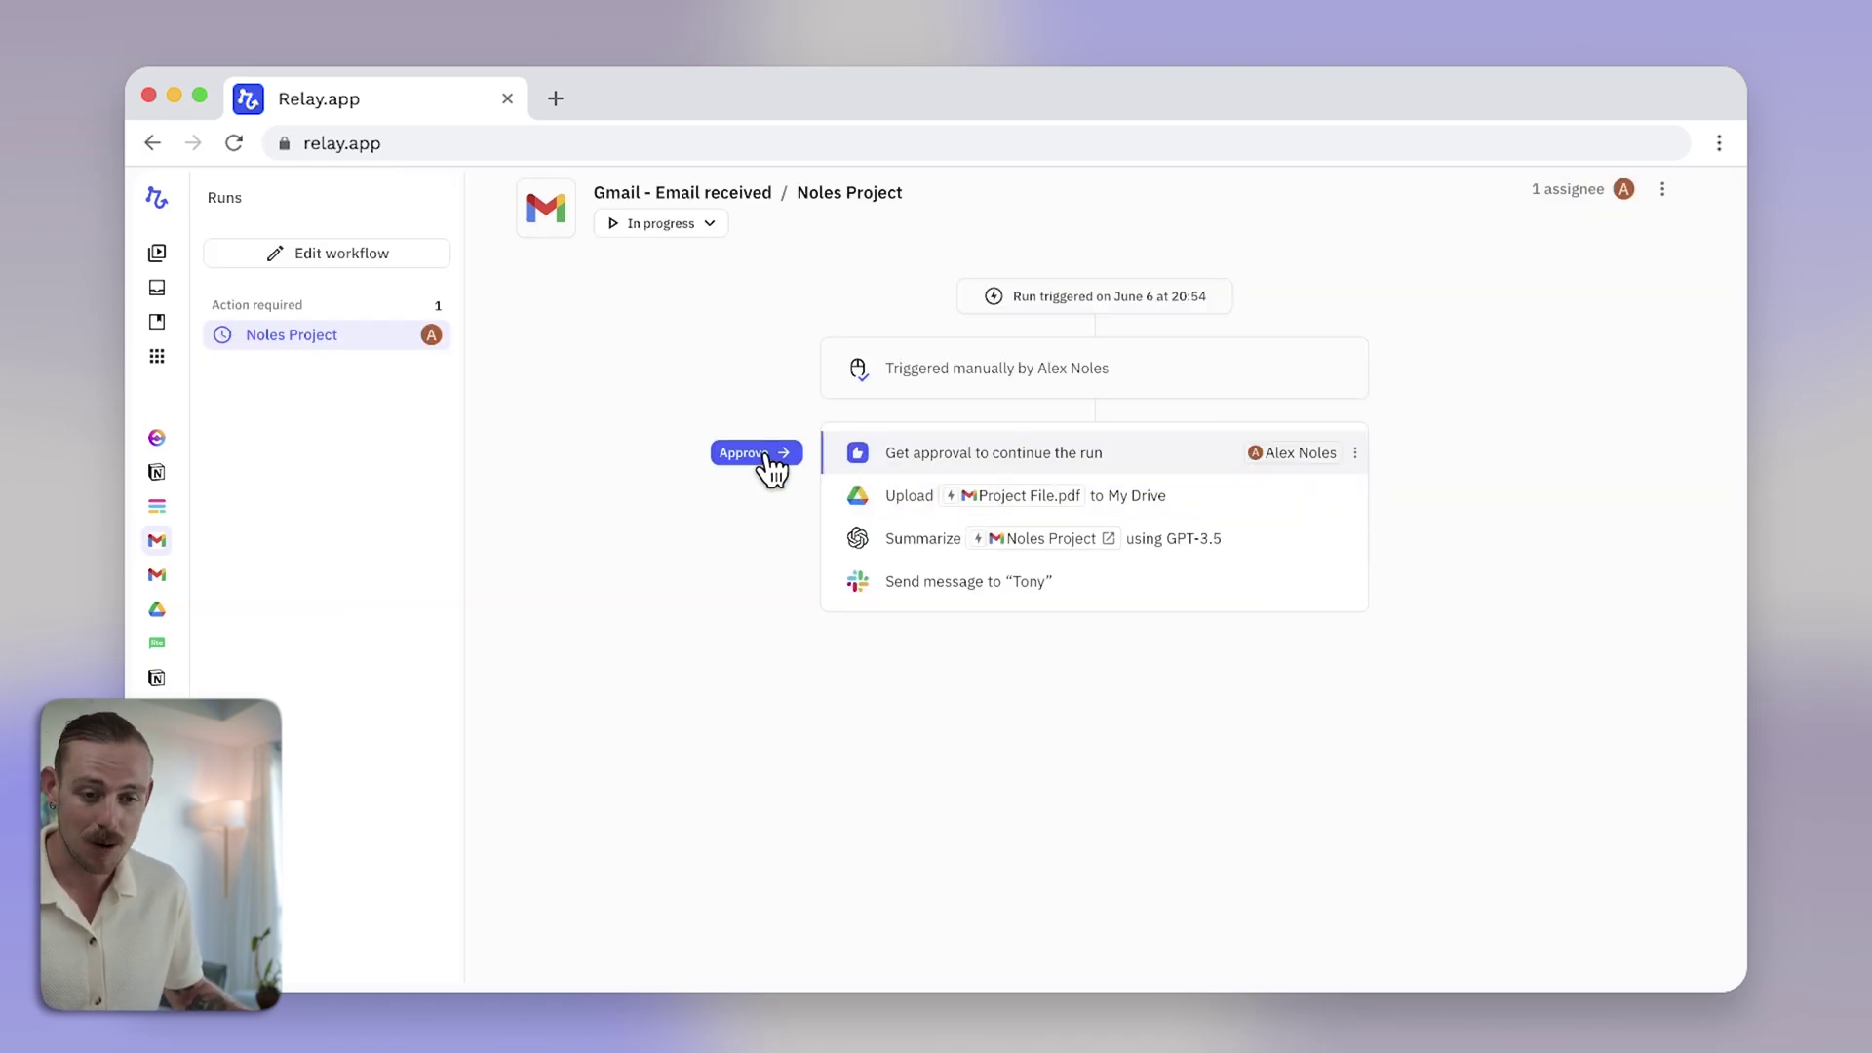
- Approve the test run's approval request so the upload and summary continue
{"action": "left_click", "coordinate": [767, 454]}
{"action": "mouse_move", "coordinate": [864, 664]}
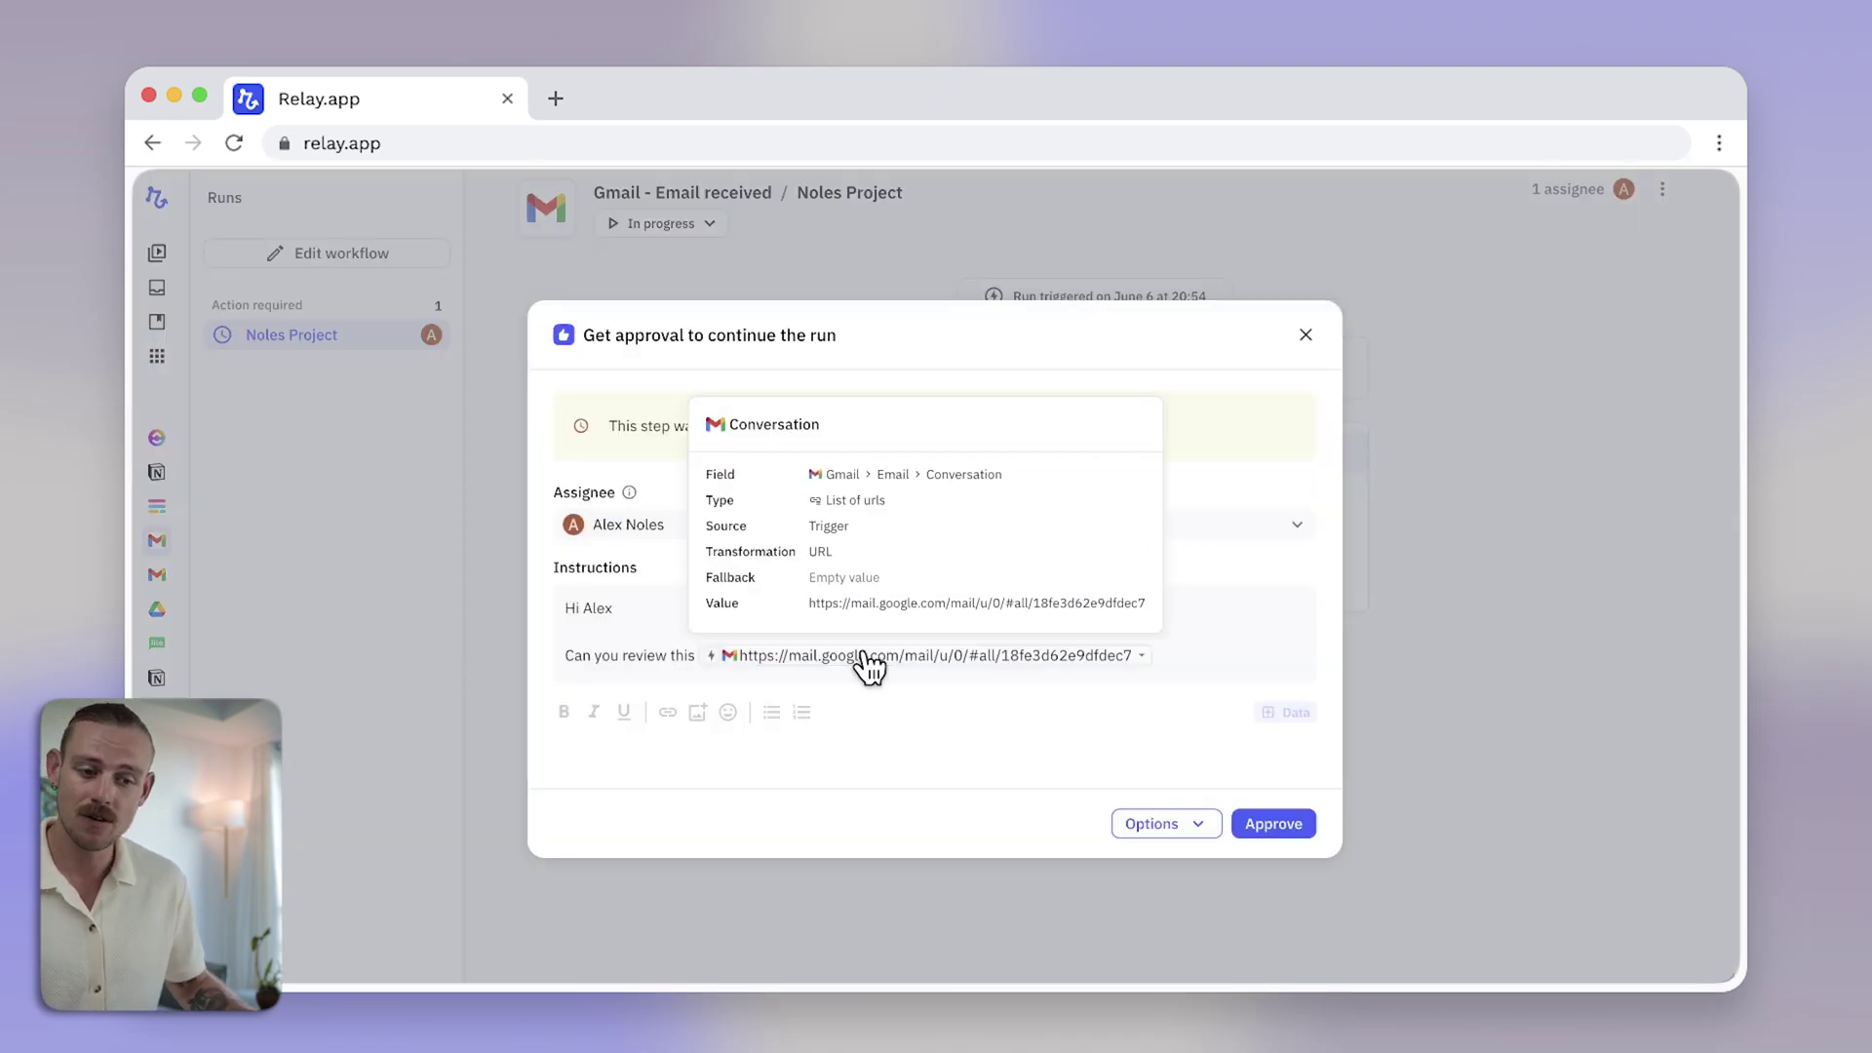
{"action": "left_click", "coordinate": [1273, 824]}
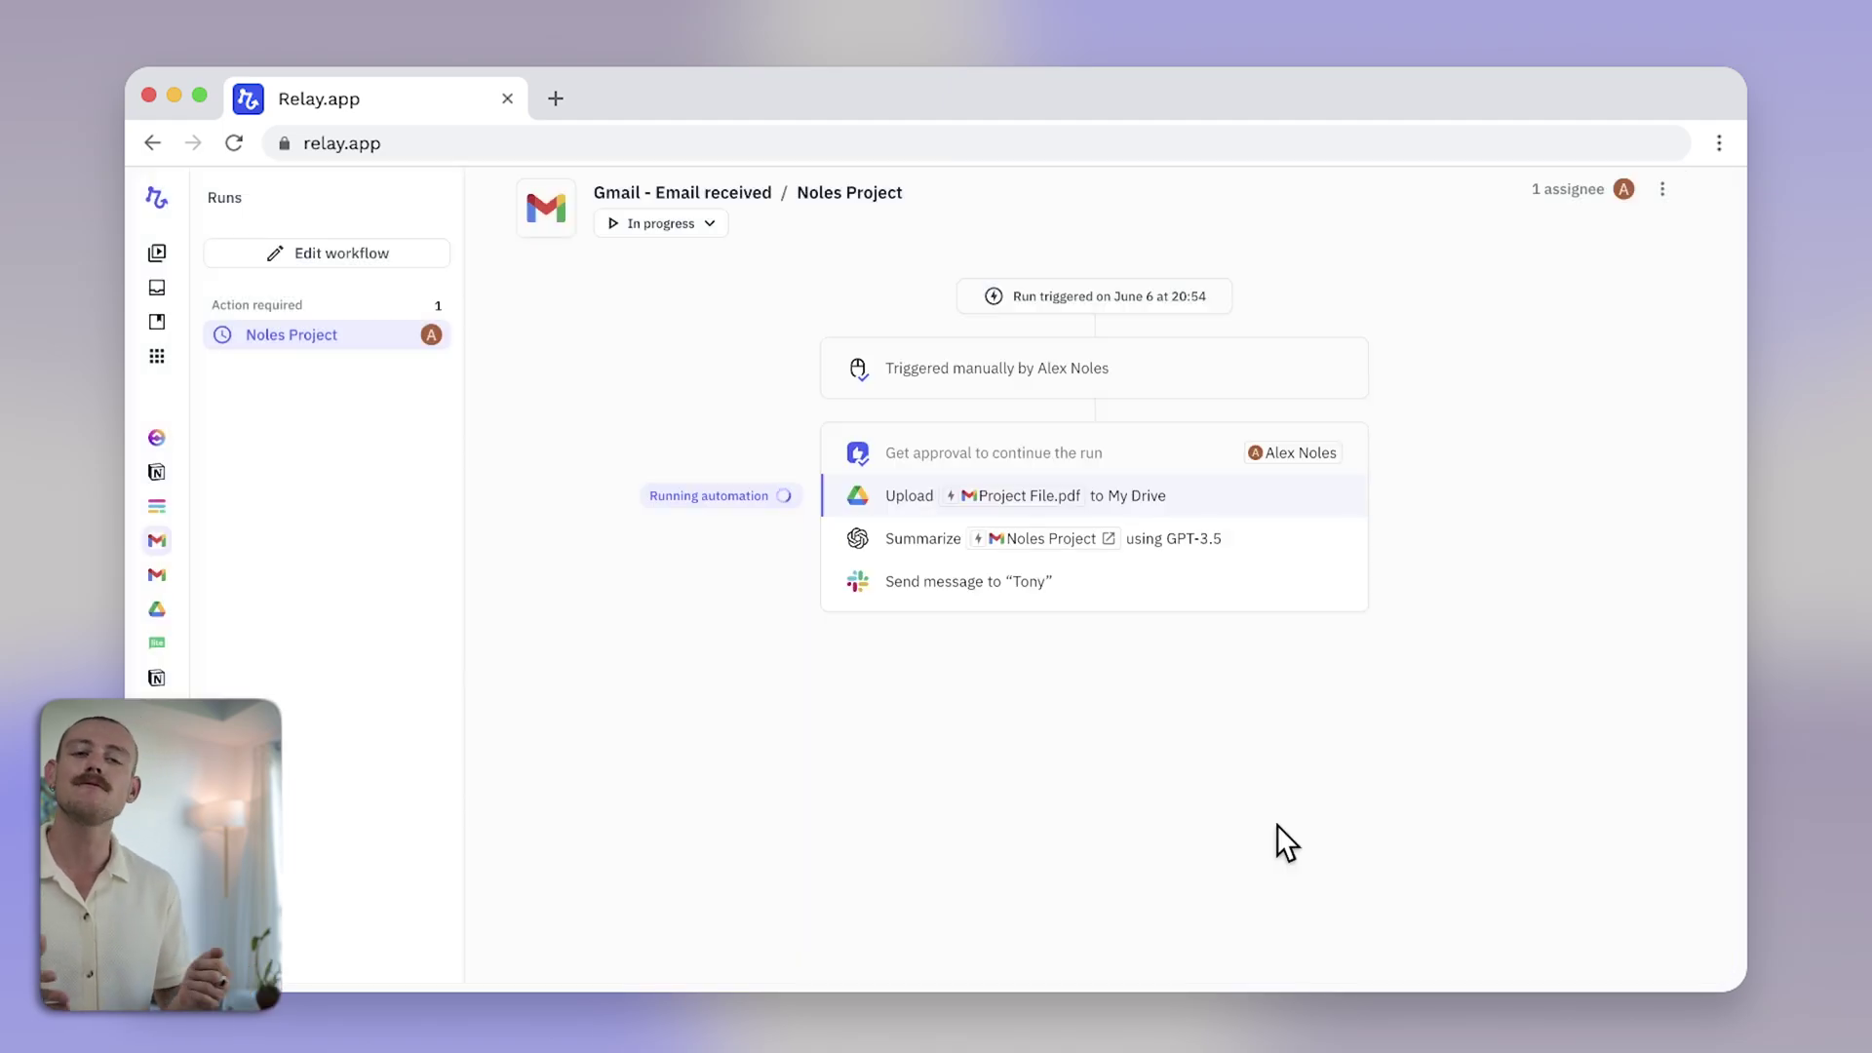